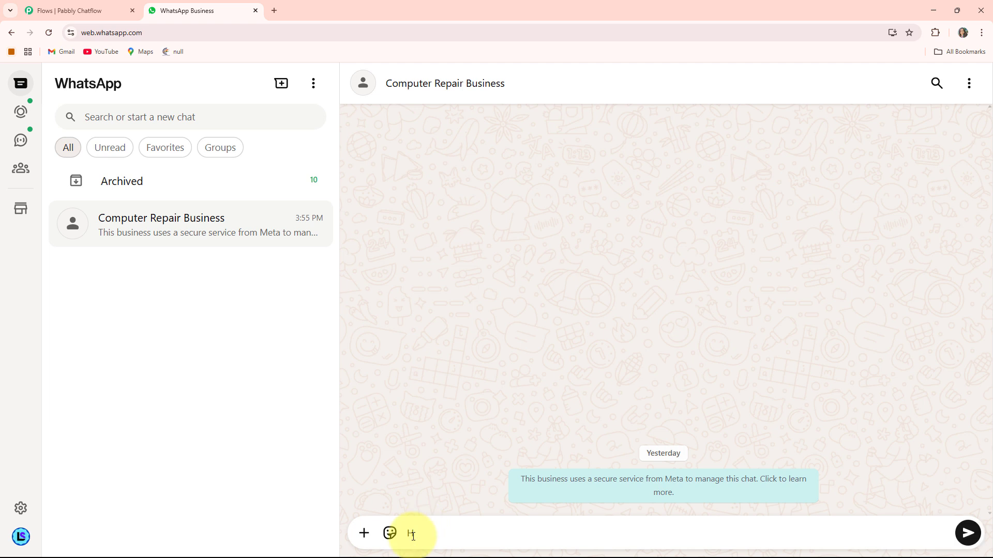
Send "Hi" to the Computer Repair Business chat and choose Repair My Computer with Laptop as the device type.
{"action": "type", "text": "i"}
{"action": "key", "text": "Return"}
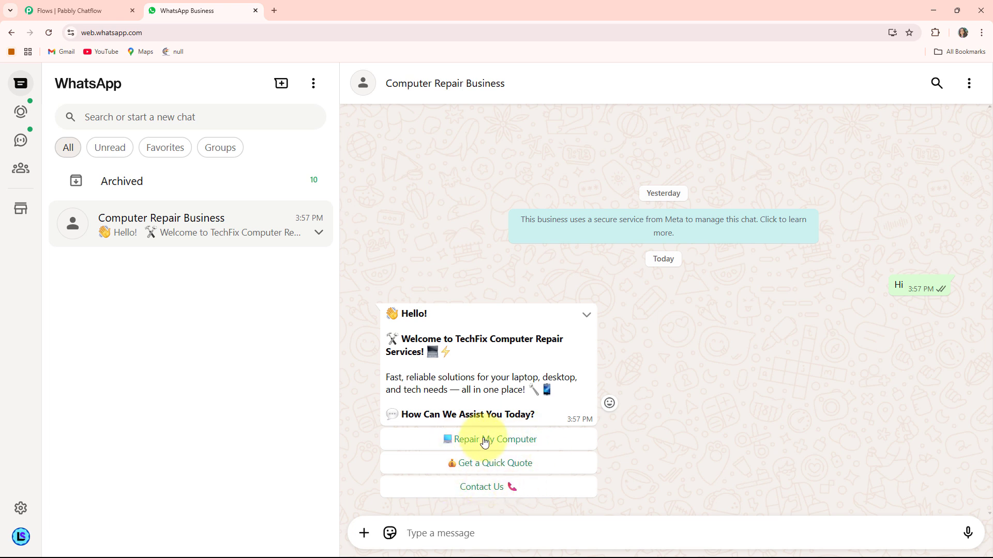
{"action": "left_click", "coordinate": [506, 440]}
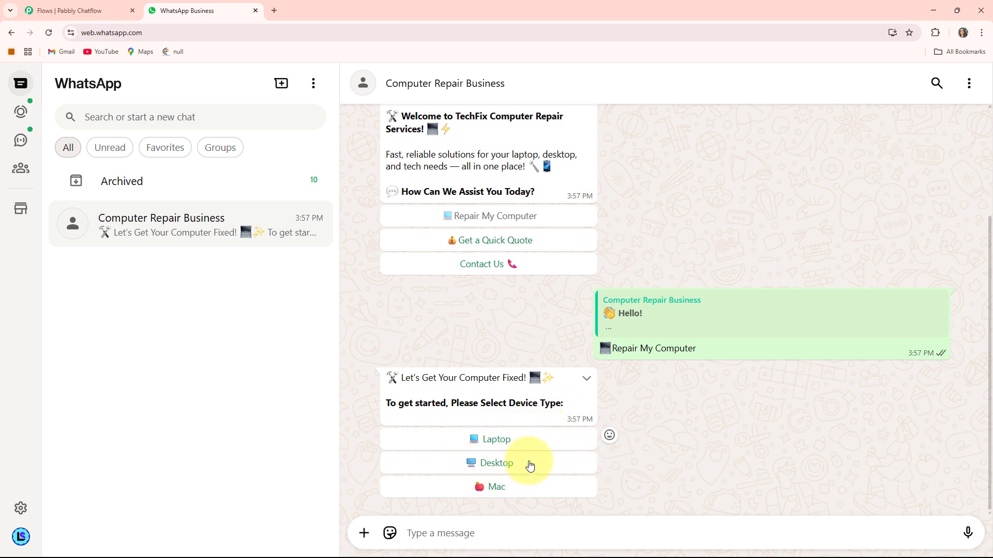
{"action": "left_click", "coordinate": [495, 441]}
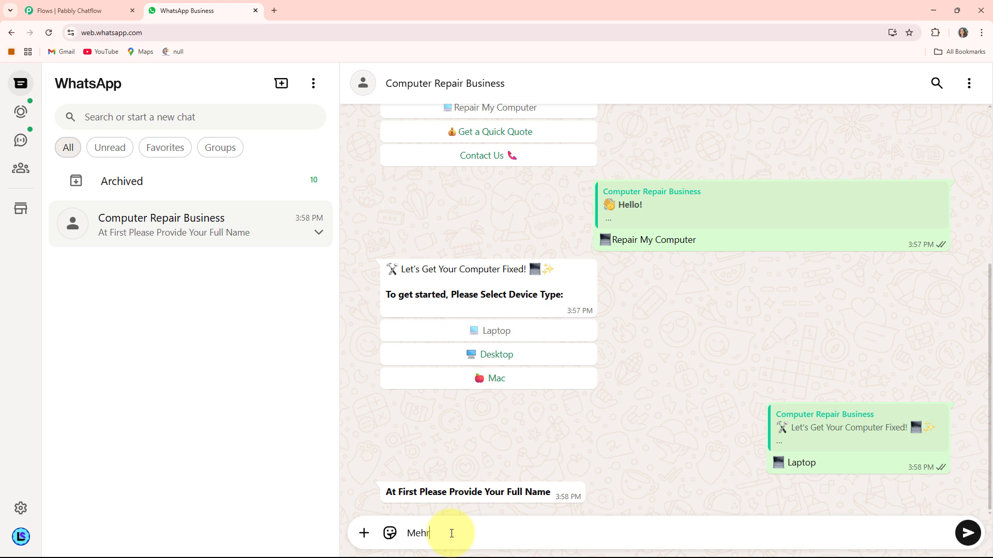
Answer the repair chatbot's questions with the customer's full name, a description of the laptop's performance issues and the pickup address.
{"action": "left_click", "coordinate": [451, 533]}
{"action": "key", "text": "Return"}
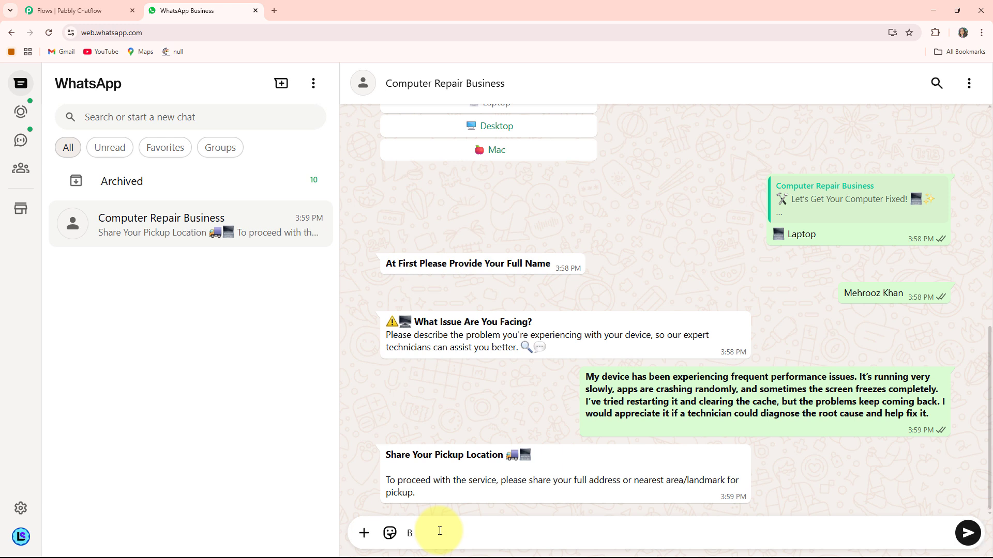
{"action": "key", "text": "Return"}
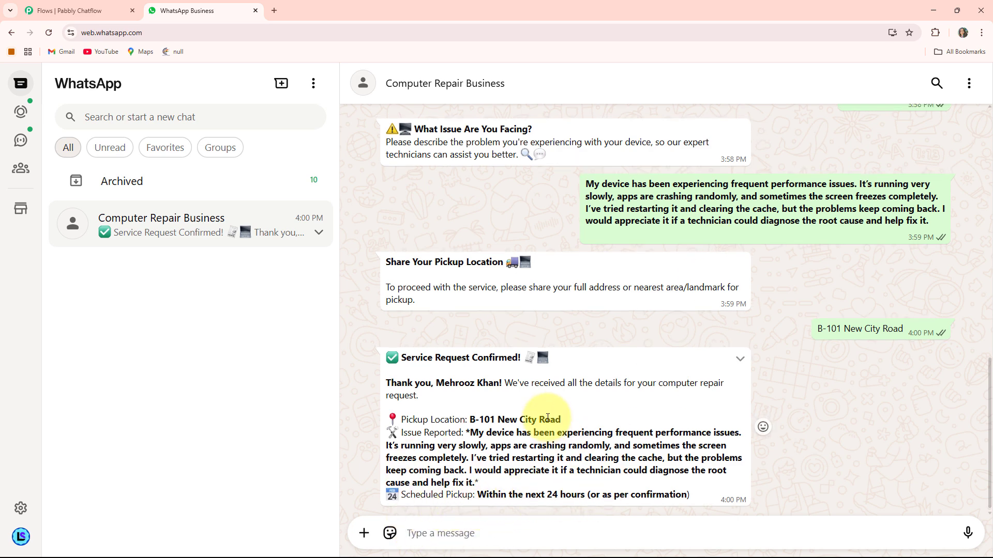
Request the Contact Us details and a Quick Quote from the options in the chatbot's welcome message.
{"action": "scroll", "coordinate": [543, 417], "scroll_direction": "up", "scroll_amount": 12}
{"action": "left_click", "coordinate": [487, 360]}
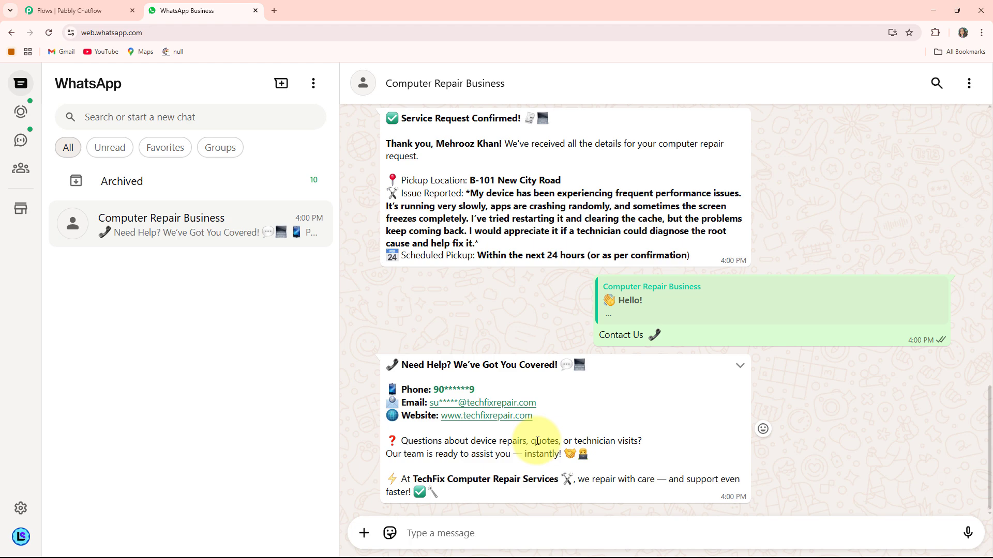
{"action": "scroll", "coordinate": [536, 440], "scroll_direction": "up", "scroll_amount": 15}
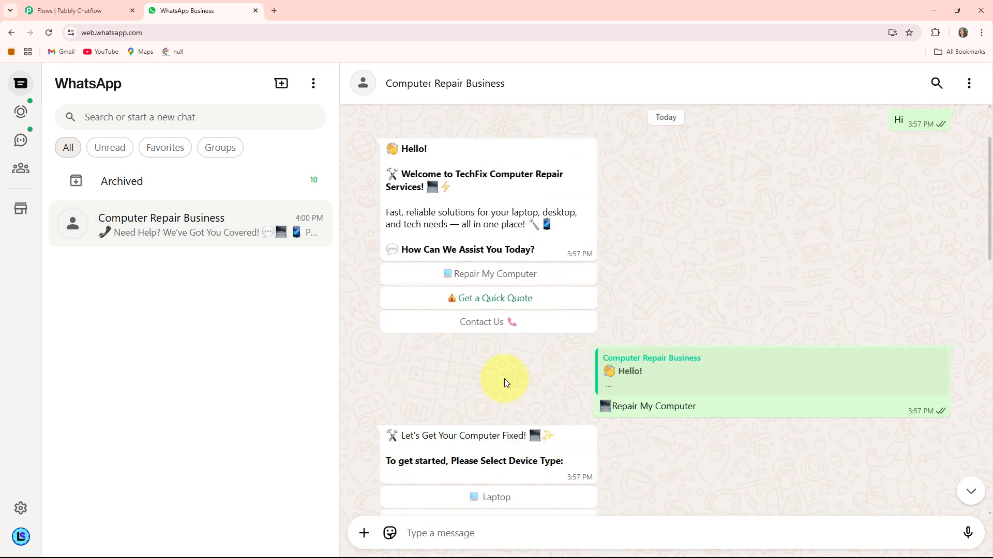
{"action": "left_click", "coordinate": [499, 299]}
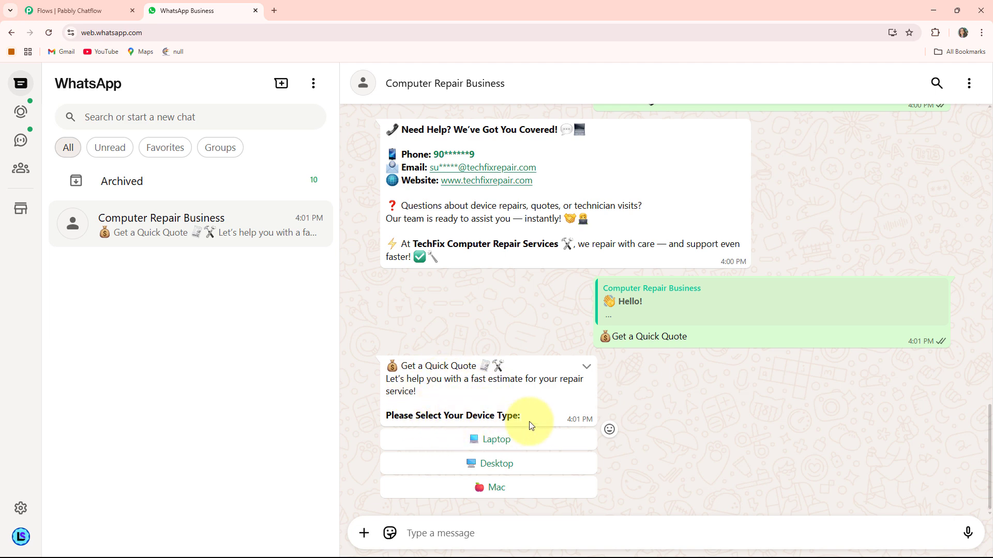
Choose Mac as the quote's device type and send the performance issue description and the pickup location.
{"action": "left_click", "coordinate": [519, 493]}
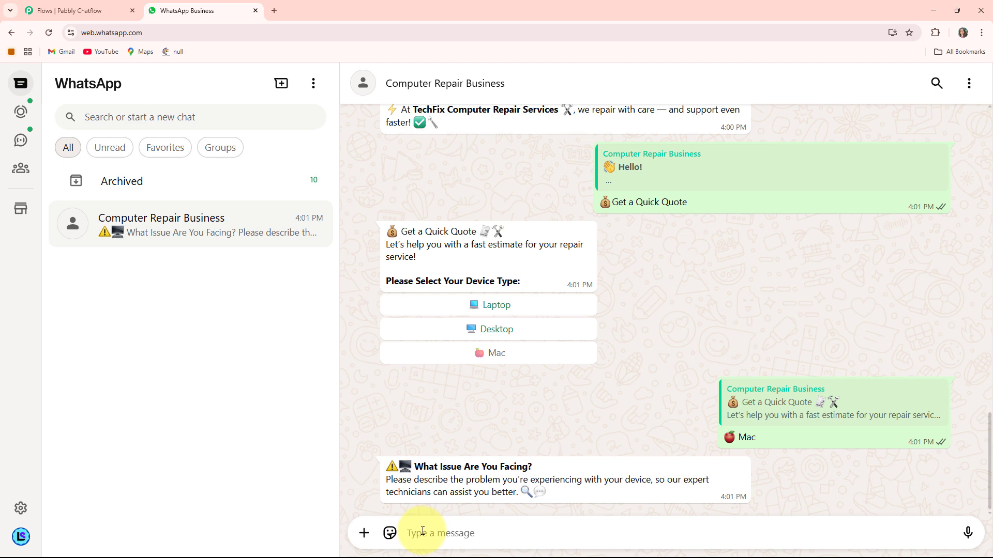
{"action": "type", "text": "My device has been experiencing frequent performance issues. It’s running very slowly, apps are crashing randomly, and sometimes the screen freezes completely."}
{"action": "key", "text": "Return"}
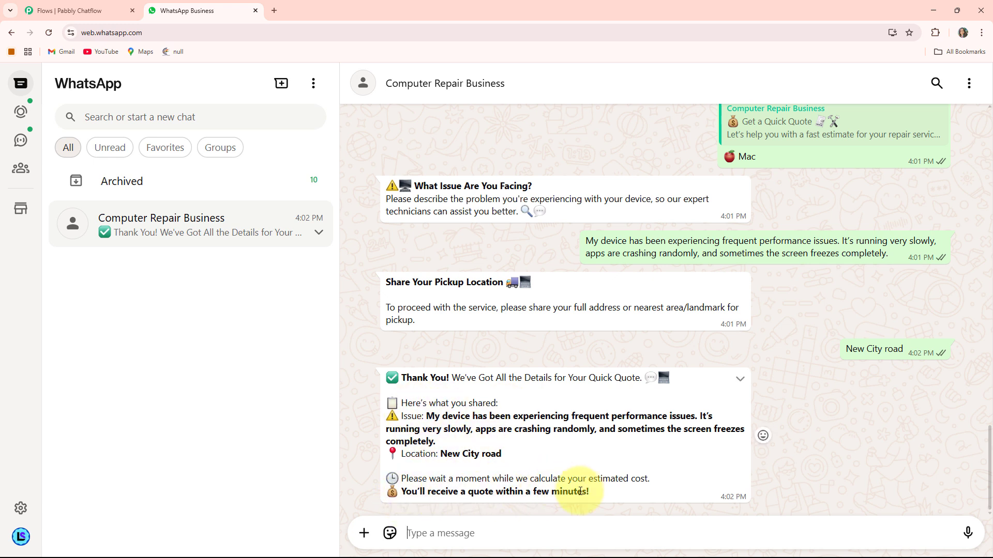
Switch to the Computer Repair Business spreadsheet in Google Sheets and check the recorded full name, problem description and address.
{"action": "scroll", "coordinate": [707, 464], "scroll_direction": "up", "scroll_amount": 10}
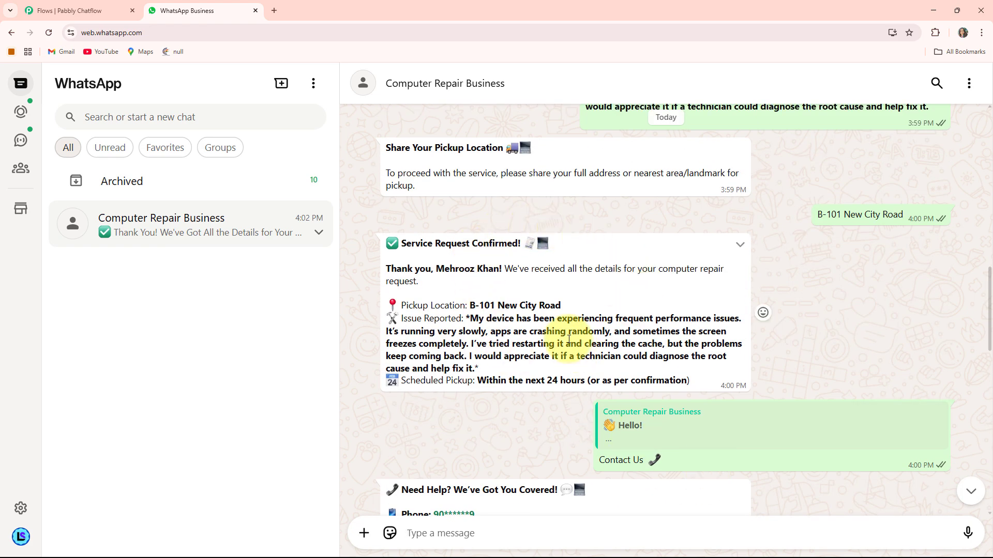
{"action": "scroll", "coordinate": [589, 328], "scroll_direction": "down", "scroll_amount": 1}
{"action": "scroll", "coordinate": [569, 339], "scroll_direction": "up", "scroll_amount": 3}
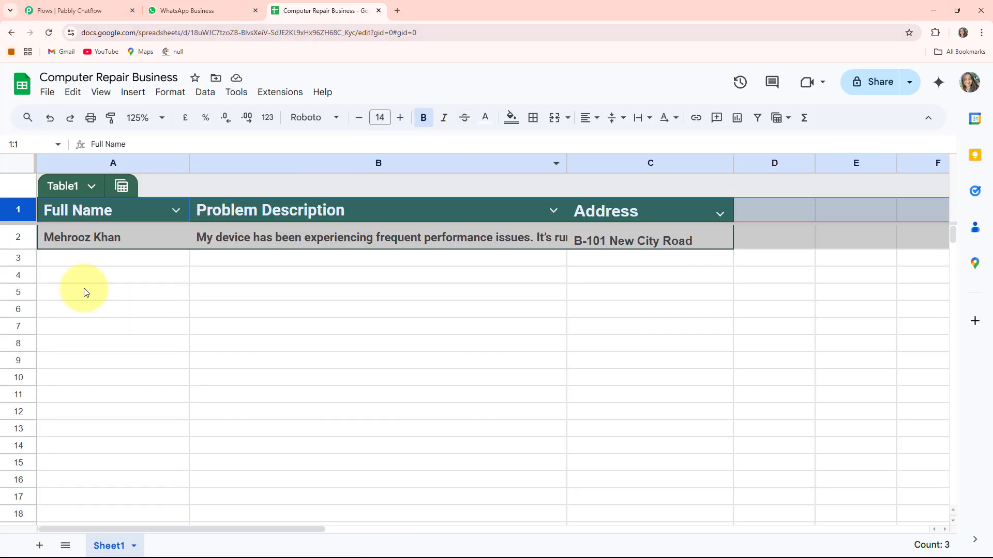
{"action": "left_click", "coordinate": [182, 238]}
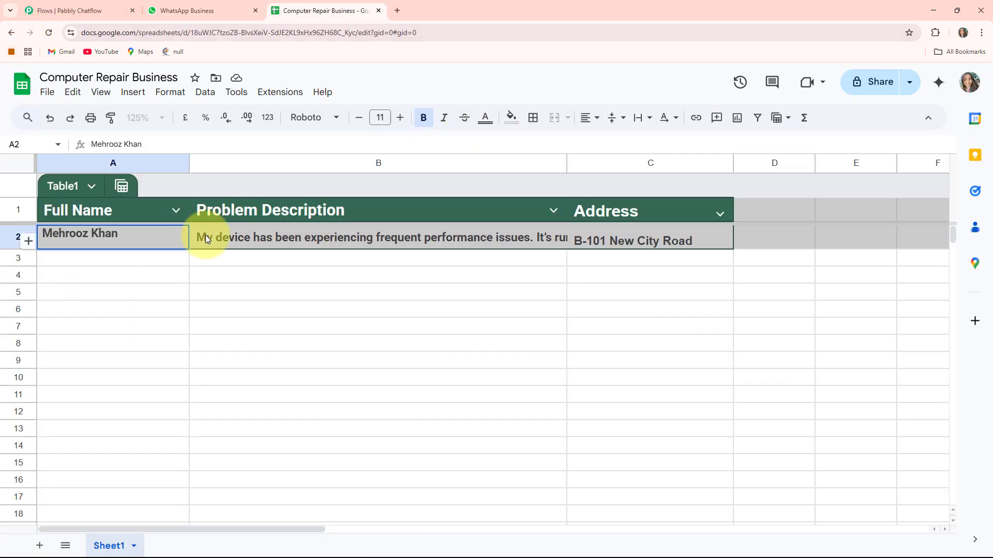
{"action": "left_click", "coordinate": [240, 243]}
{"action": "left_click", "coordinate": [651, 274]}
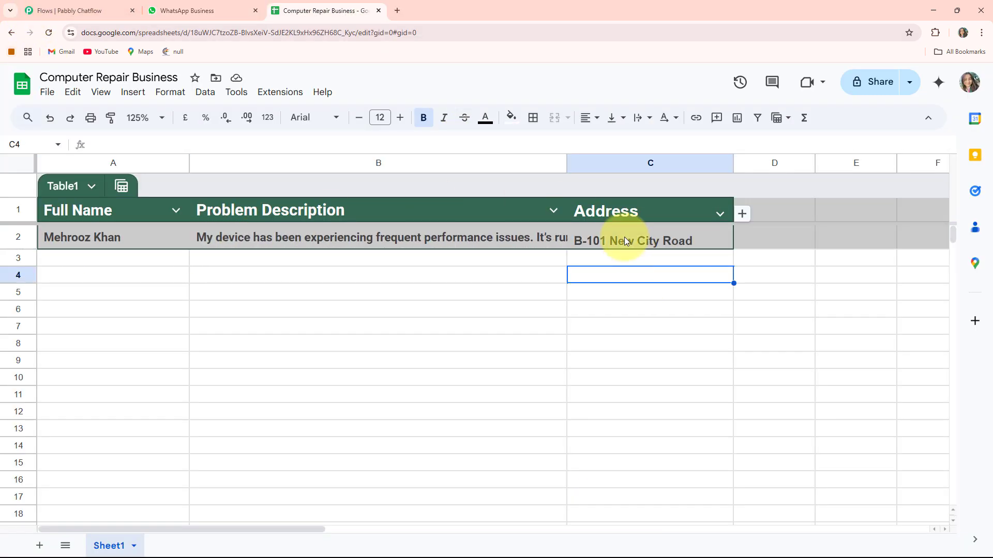
{"action": "left_click", "coordinate": [624, 236]}
Return to the WhatsApp chat and review the repair request, contact details and quick quote conversations.
{"action": "left_click", "coordinate": [192, 10]}
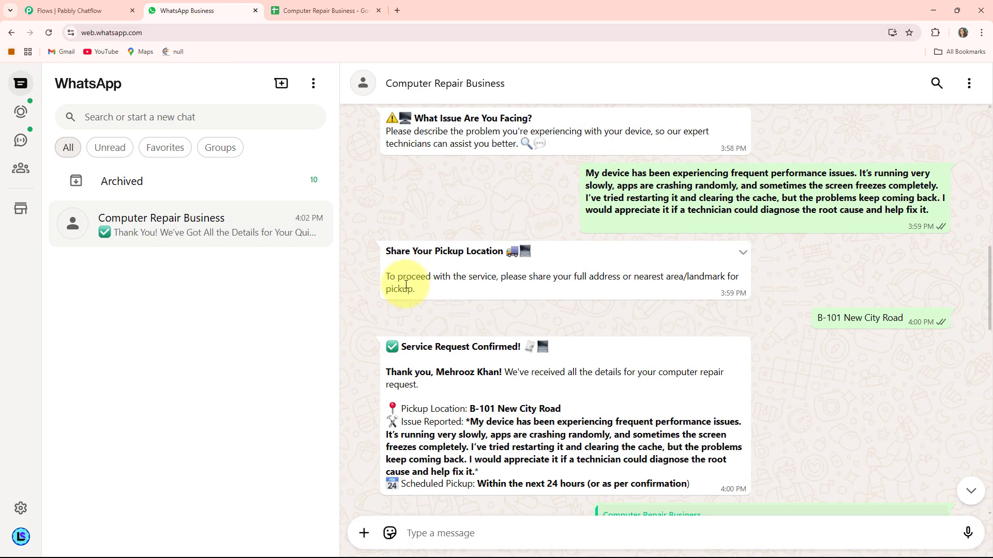
{"action": "scroll", "coordinate": [827, 310], "scroll_direction": "up", "scroll_amount": 5}
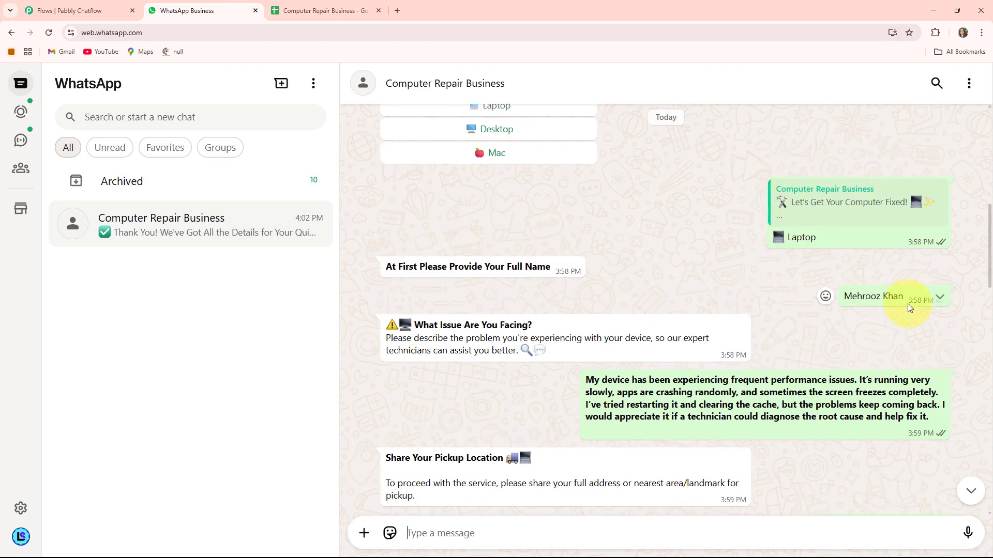
{"action": "scroll", "coordinate": [784, 403], "scroll_direction": "down", "scroll_amount": 7}
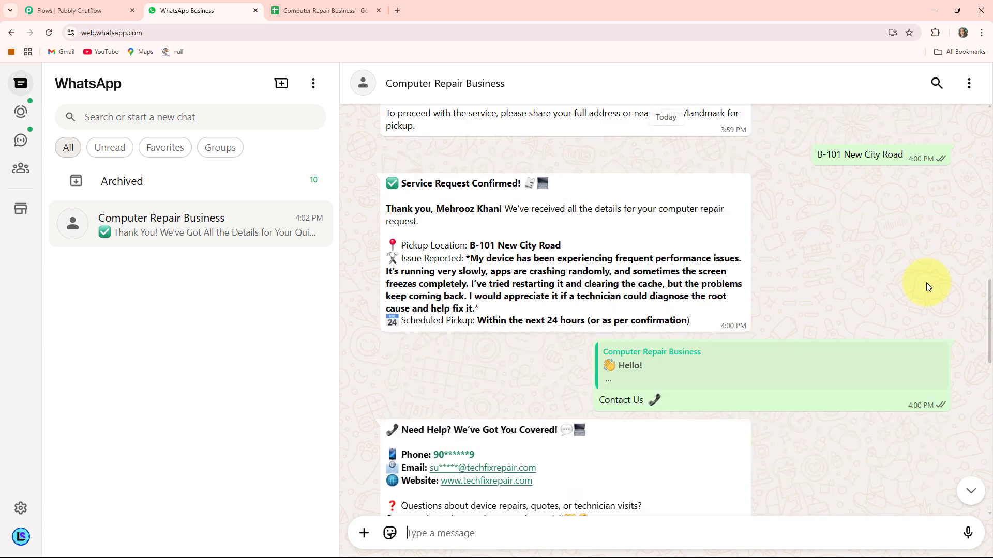
{"action": "scroll", "coordinate": [620, 283], "scroll_direction": "down", "scroll_amount": 9}
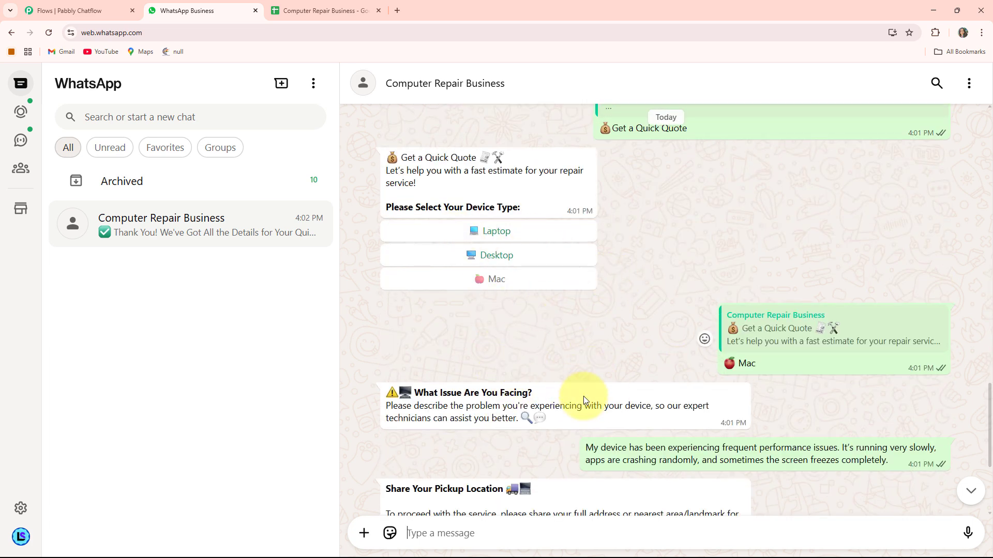
{"action": "scroll", "coordinate": [583, 396], "scroll_direction": "up", "scroll_amount": 6}
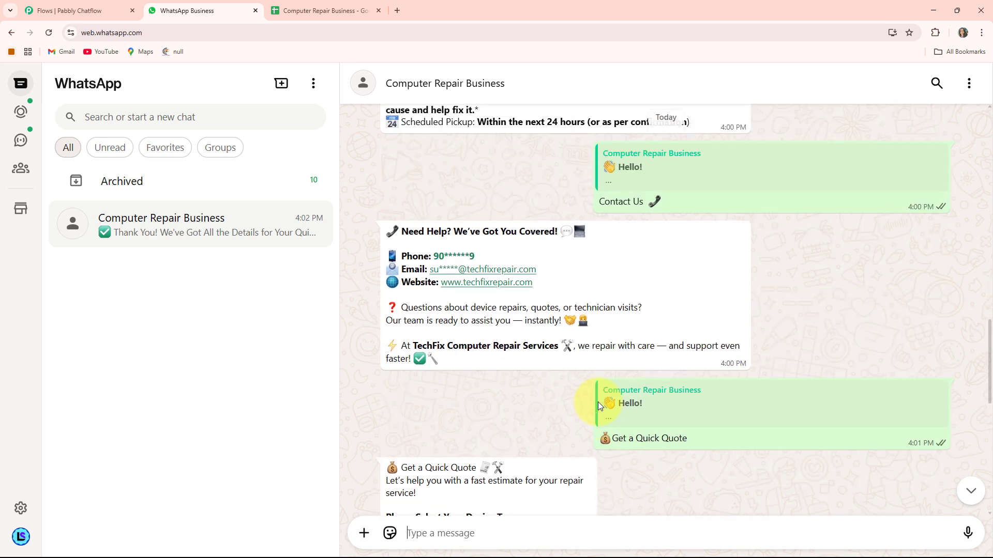
{"action": "scroll", "coordinate": [598, 402], "scroll_direction": "down", "scroll_amount": 10}
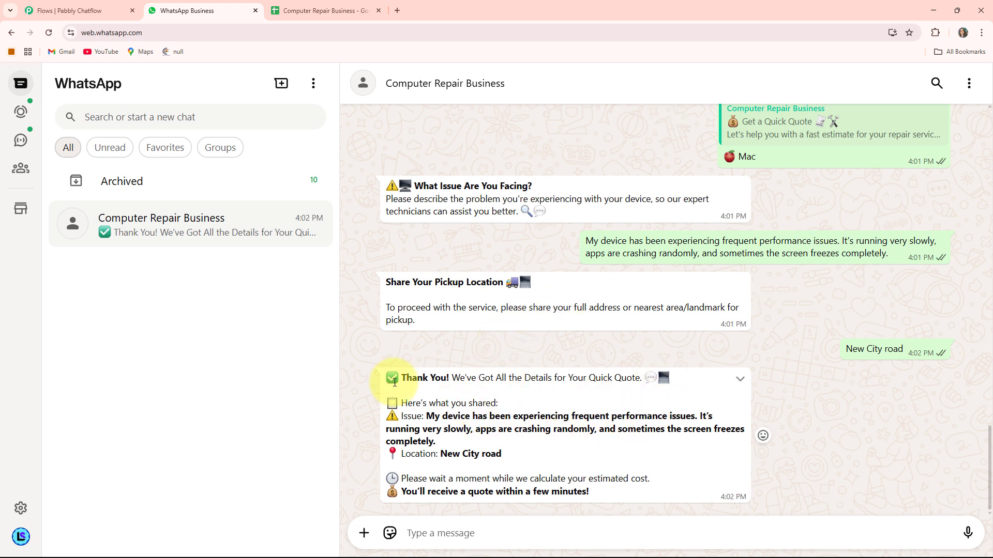
Close the spreadsheet, open pabbly.com/chatflow in a new browser tab and go to Sign In.
{"action": "left_click", "coordinate": [376, 10]}
{"action": "left_click", "coordinate": [275, 8]}
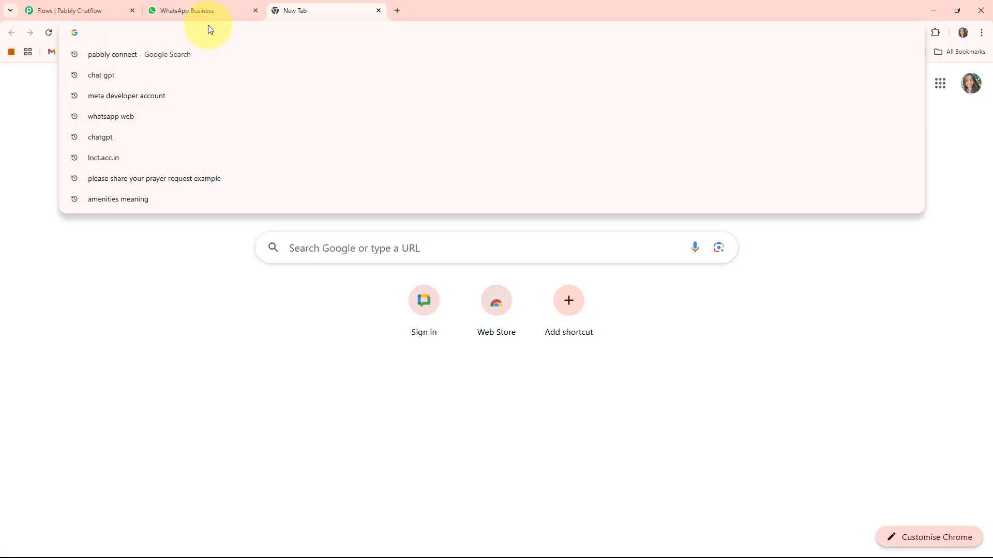
{"action": "type", "text": "pabb"}
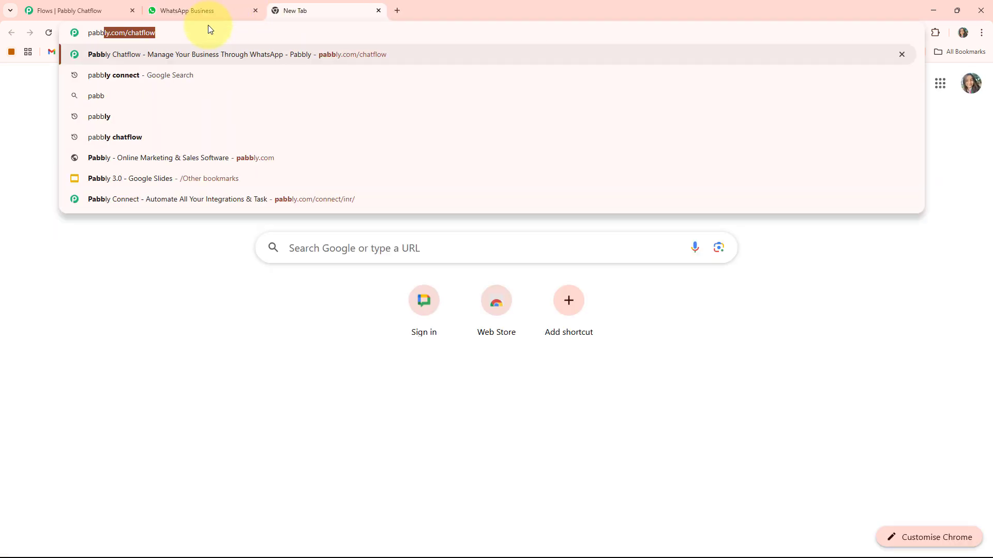
{"action": "key", "text": "Return"}
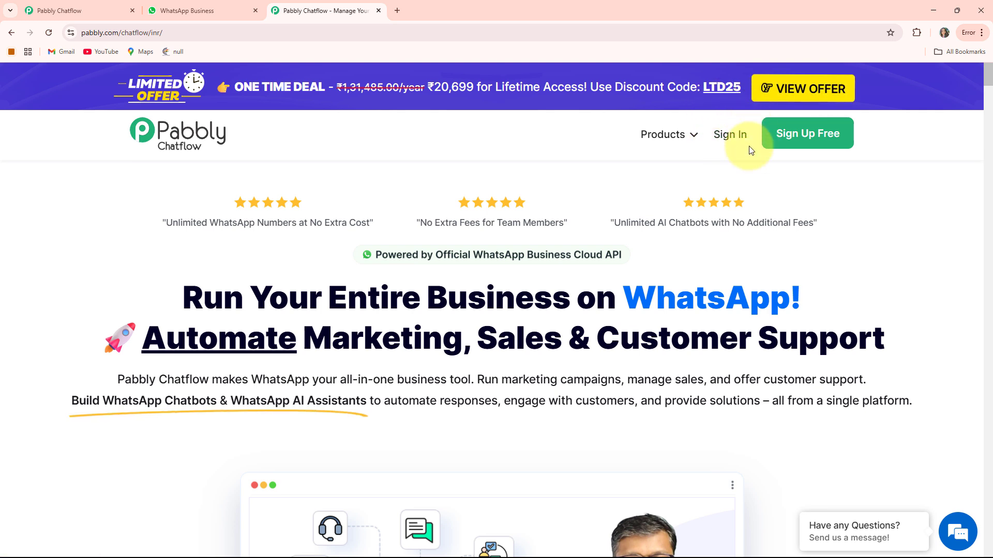
{"action": "left_click", "coordinate": [734, 134]}
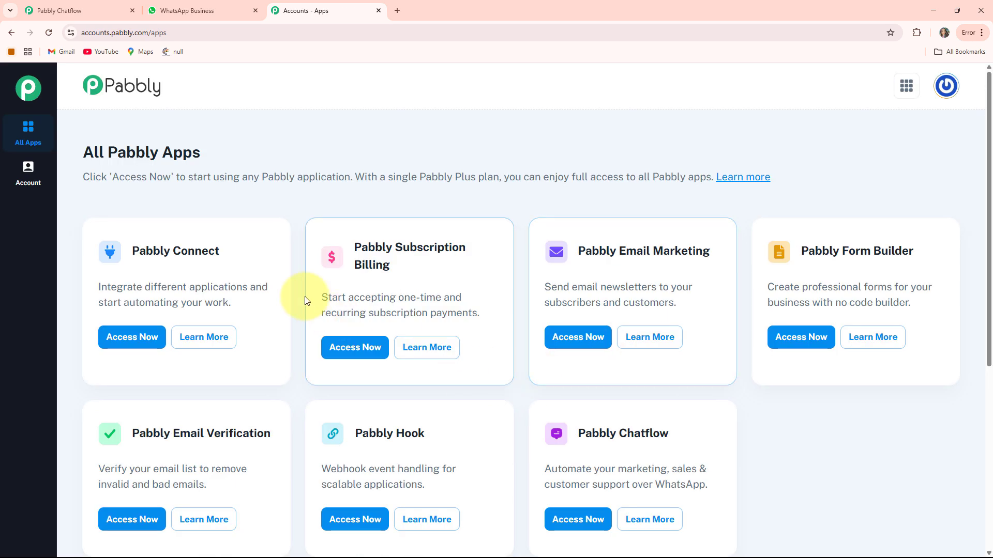
Look through the available Pabbly apps and access Pabbly Chatflow.
{"action": "scroll", "coordinate": [393, 166], "scroll_direction": "down", "scroll_amount": 2}
{"action": "scroll", "coordinate": [576, 266], "scroll_direction": "up", "scroll_amount": 2}
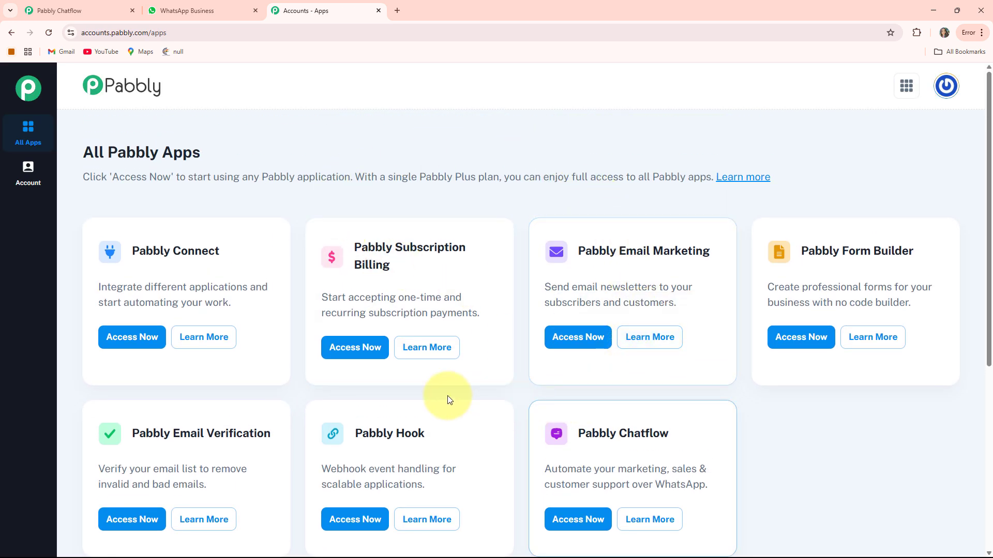
{"action": "scroll", "coordinate": [403, 264], "scroll_direction": "down", "scroll_amount": 2}
{"action": "scroll", "coordinate": [421, 314], "scroll_direction": "up", "scroll_amount": 1}
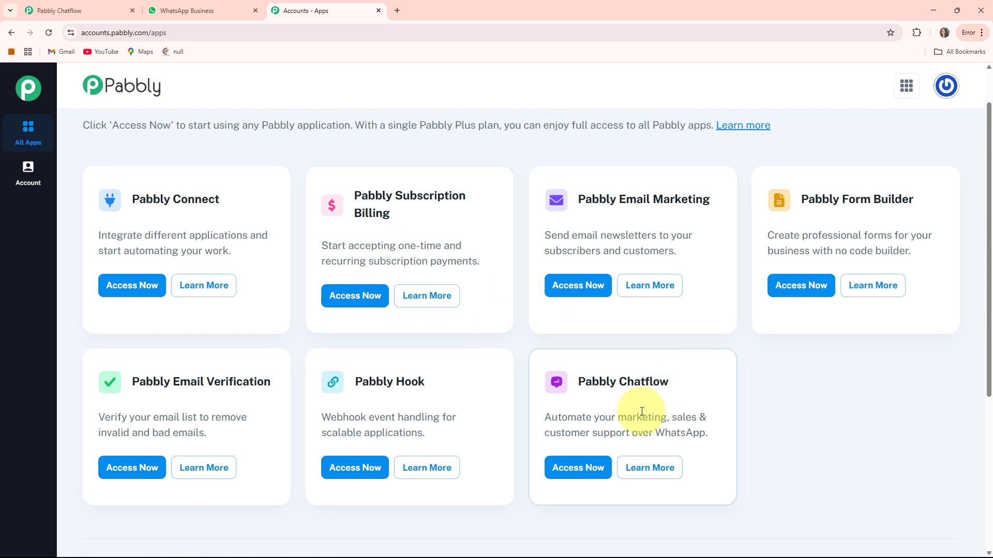
{"action": "left_click", "coordinate": [579, 471]}
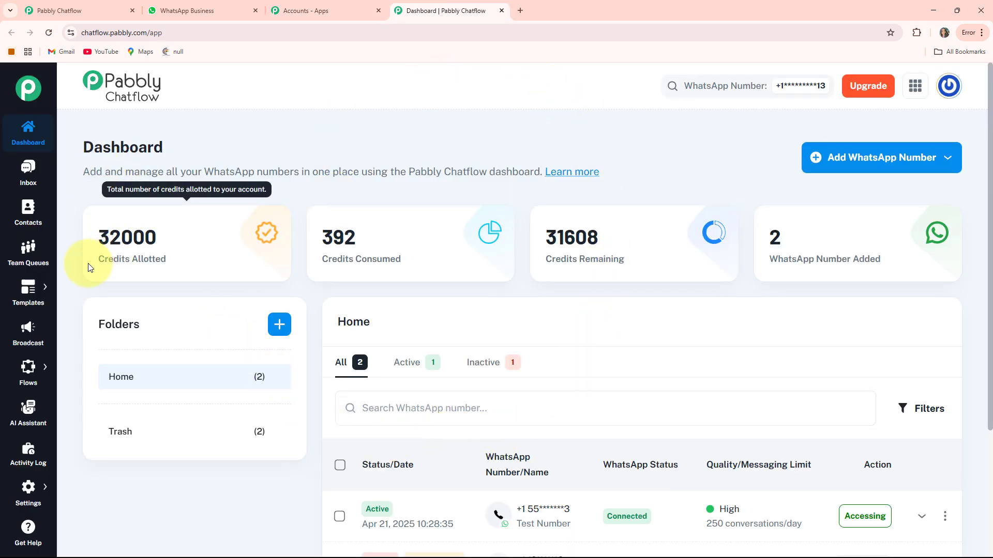
Review the Chatflow dashboard's credit figures, the options for adding a WhatsApp number and the list of added numbers.
{"action": "left_click_drag", "start_coordinate": [92, 261], "coordinate": [215, 259]}
{"action": "left_click_drag", "start_coordinate": [328, 259], "coordinate": [653, 261]}
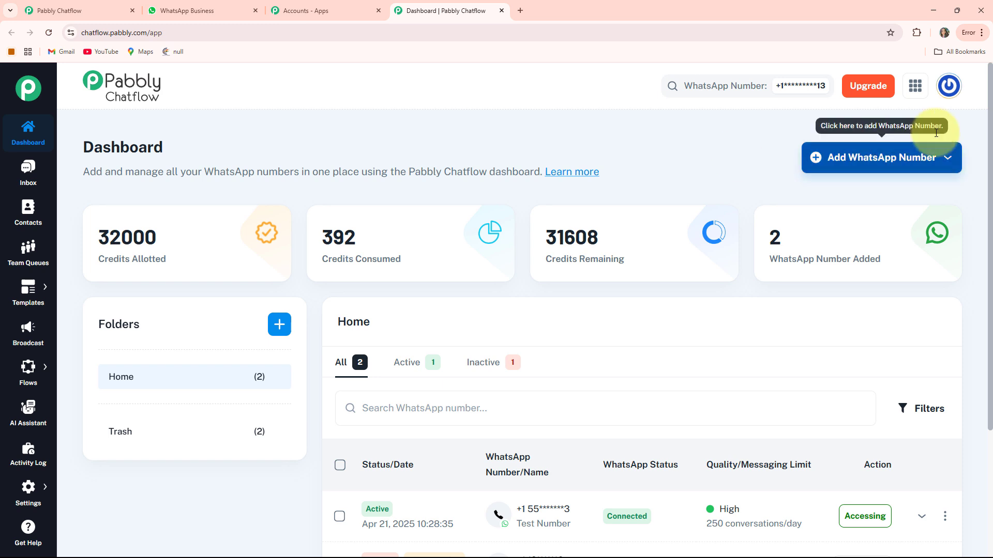
{"action": "left_click", "coordinate": [881, 168]}
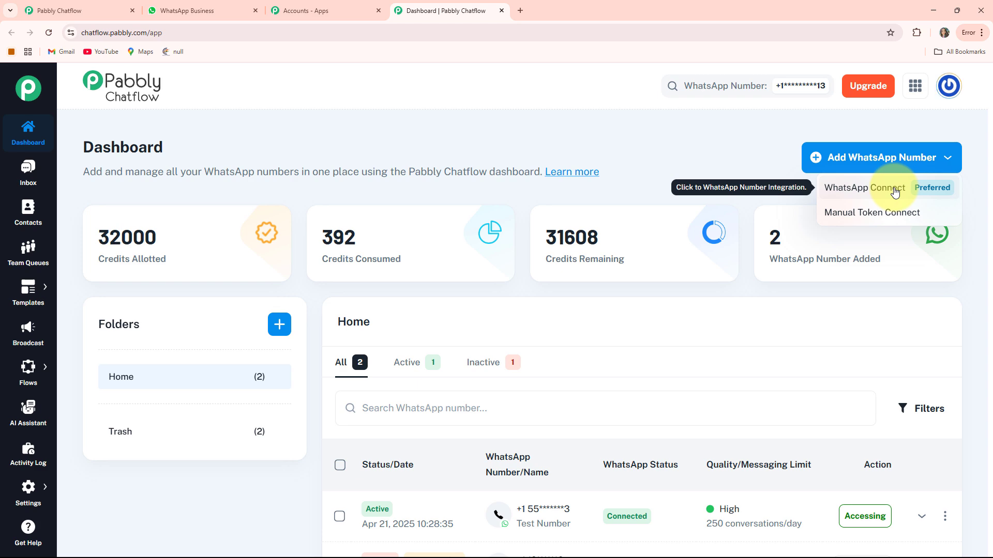
{"action": "left_click", "coordinate": [886, 222]}
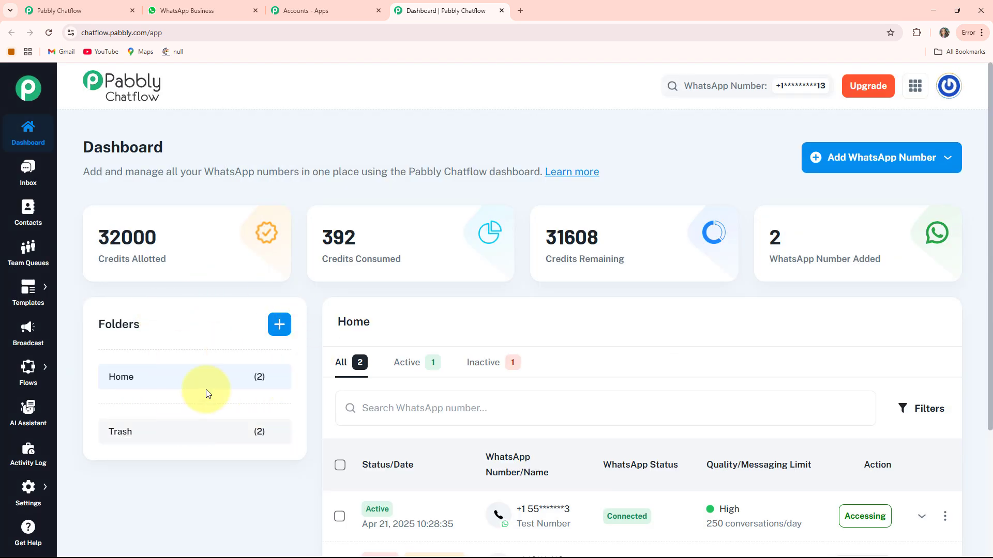
{"action": "scroll", "coordinate": [206, 394], "scroll_direction": "down", "scroll_amount": 4}
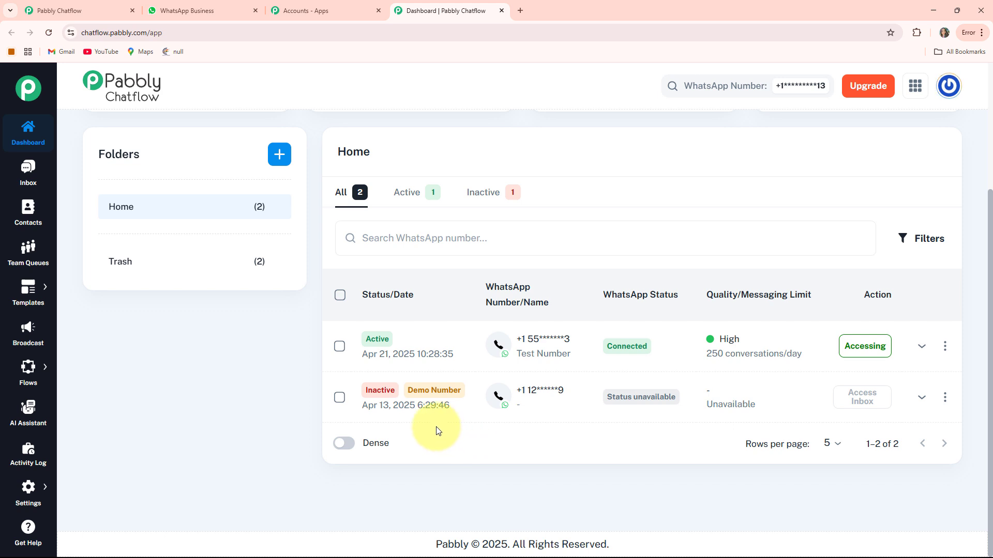
{"action": "scroll", "coordinate": [435, 429], "scroll_direction": "up", "scroll_amount": 4}
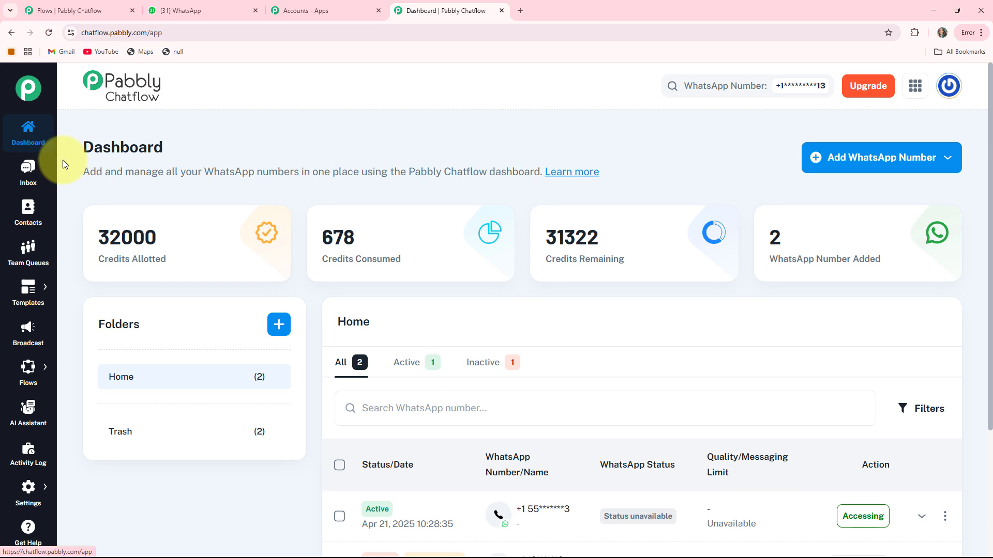
View the test conversation in the Chatflow inbox and open the Contacts page.
{"action": "left_click", "coordinate": [26, 172]}
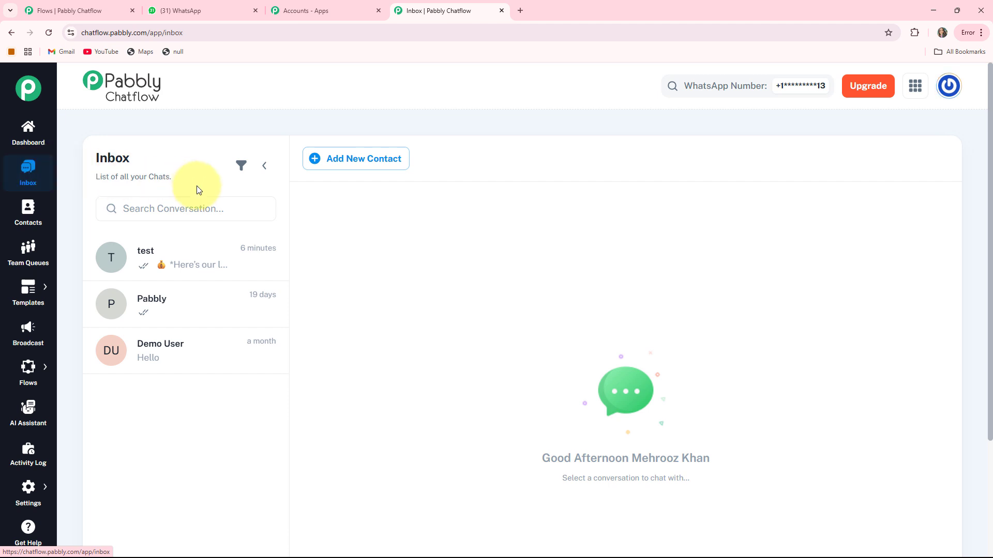
{"action": "left_click", "coordinate": [162, 269]}
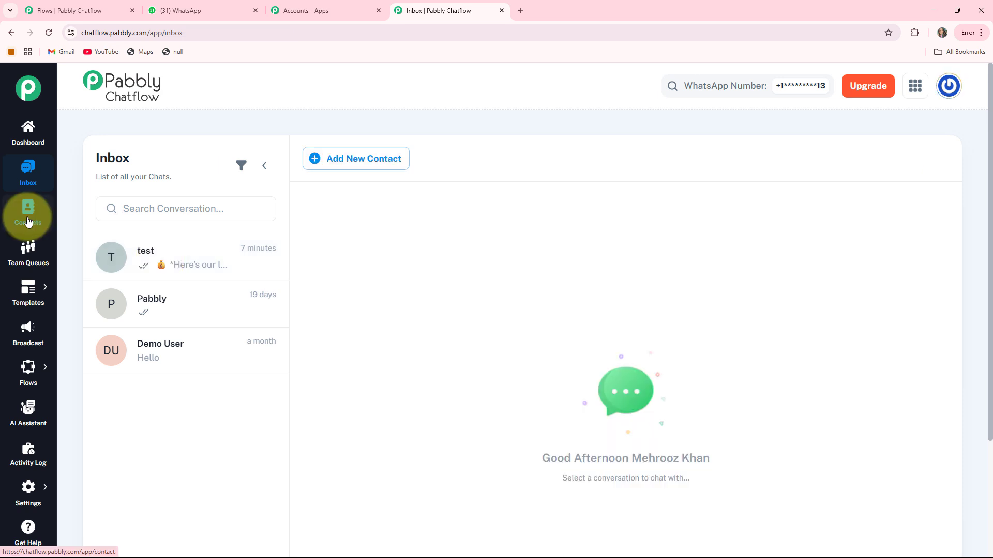
{"action": "left_click", "coordinate": [29, 221]}
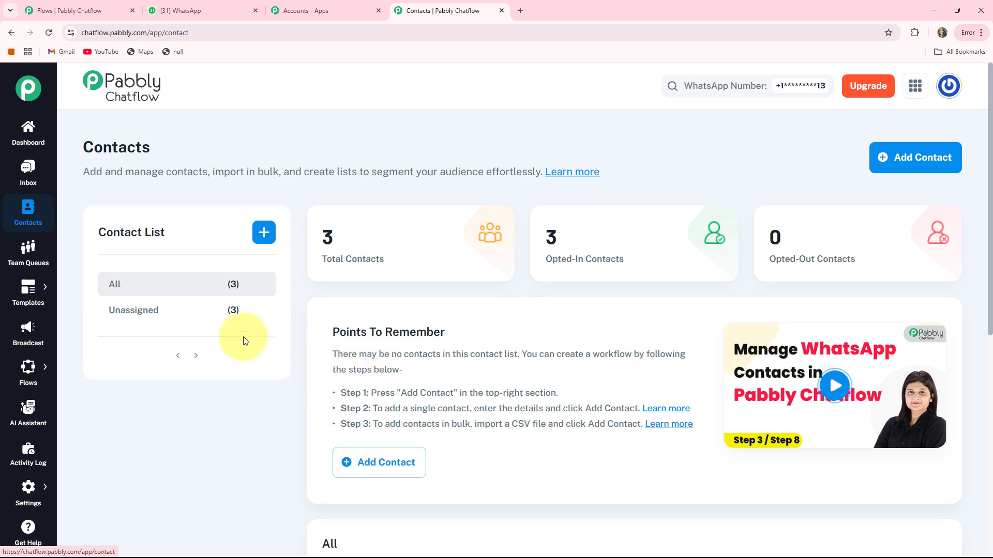
Look through the Team Queues, Templates and Broadcast pages of the Chatflow account.
{"action": "left_click", "coordinate": [27, 257]}
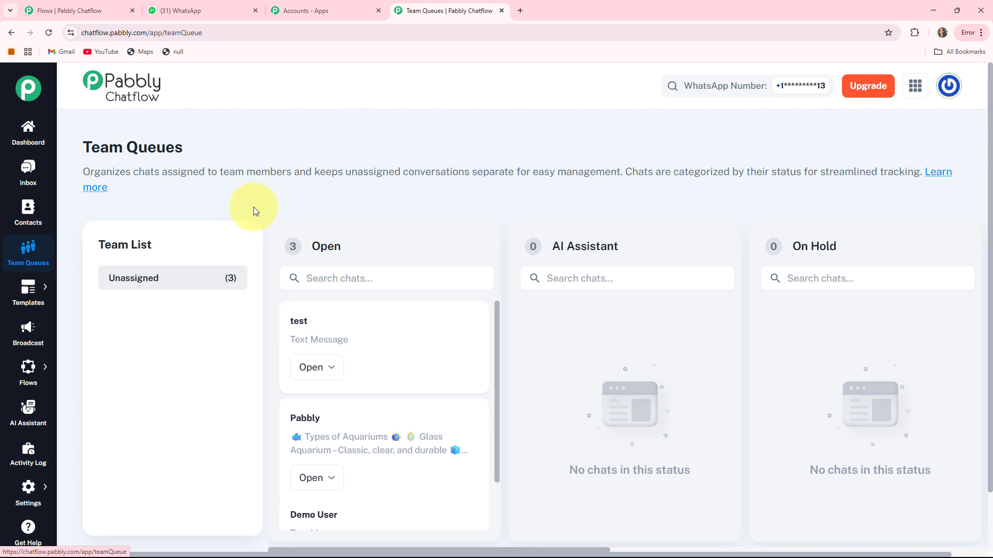
{"action": "mouse_move", "coordinate": [27, 288]}
{"action": "left_click", "coordinate": [72, 284]}
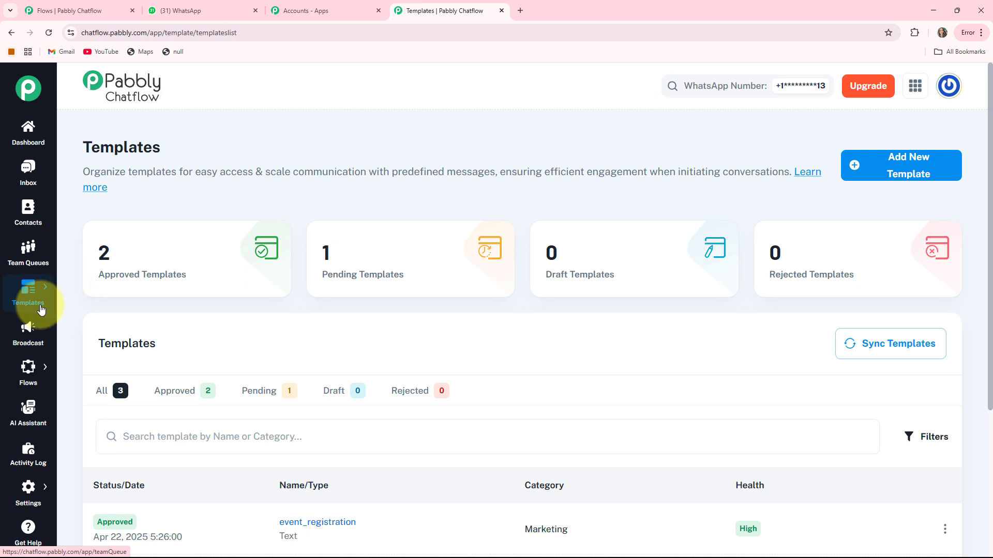
{"action": "left_click", "coordinate": [33, 331]}
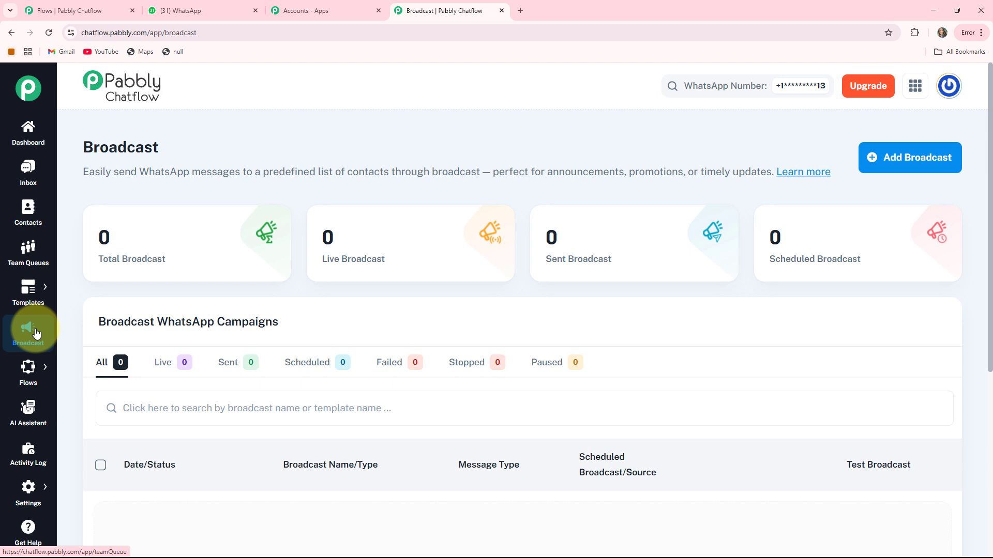
View the list of flows, the AI Assistant page and the Activity Log.
{"action": "mouse_move", "coordinate": [24, 375]}
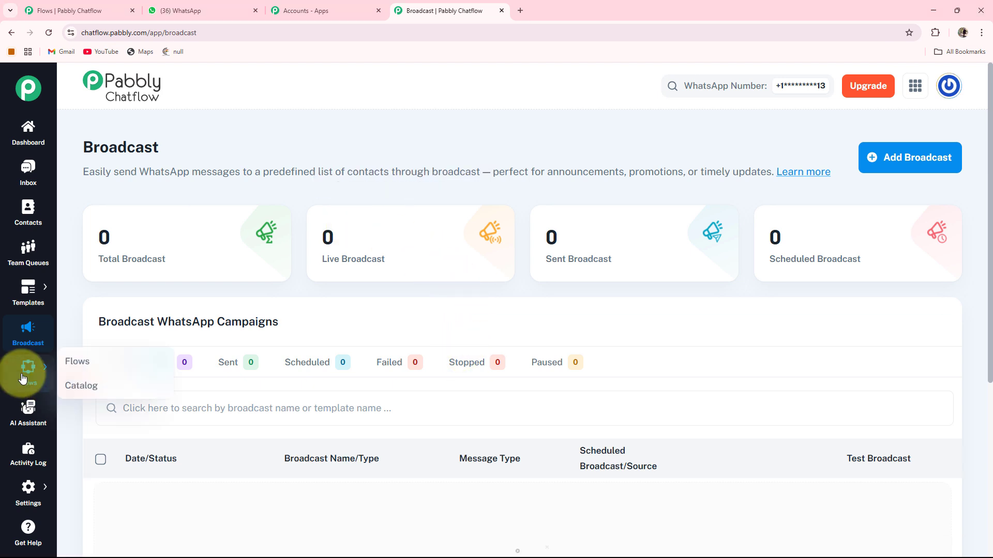
{"action": "left_click", "coordinate": [67, 365]}
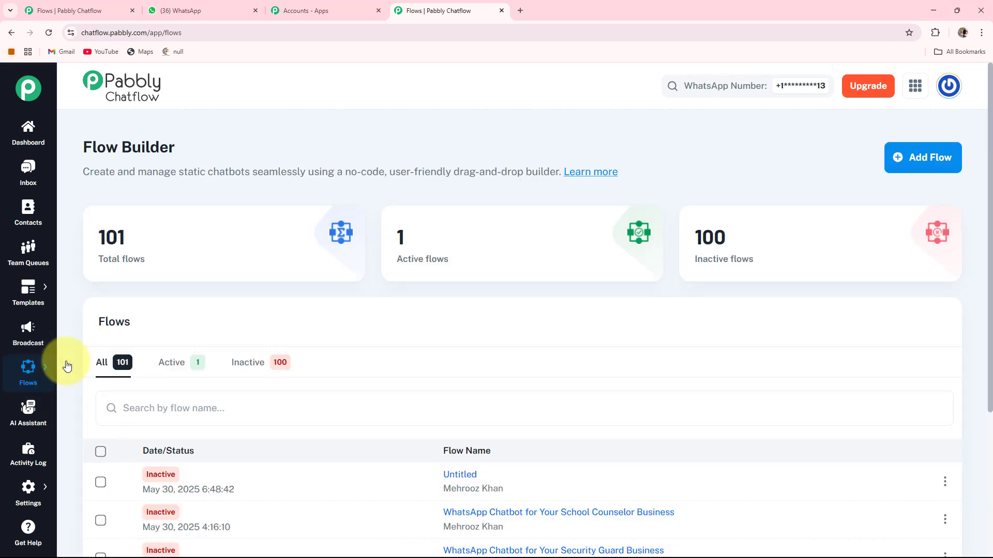
{"action": "left_click", "coordinate": [23, 416]}
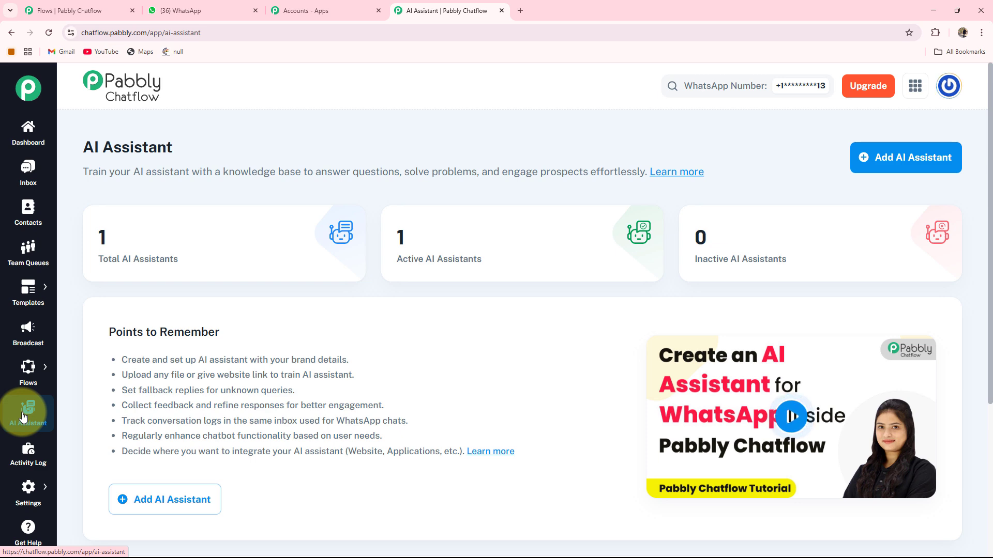
{"action": "left_click", "coordinate": [31, 468]}
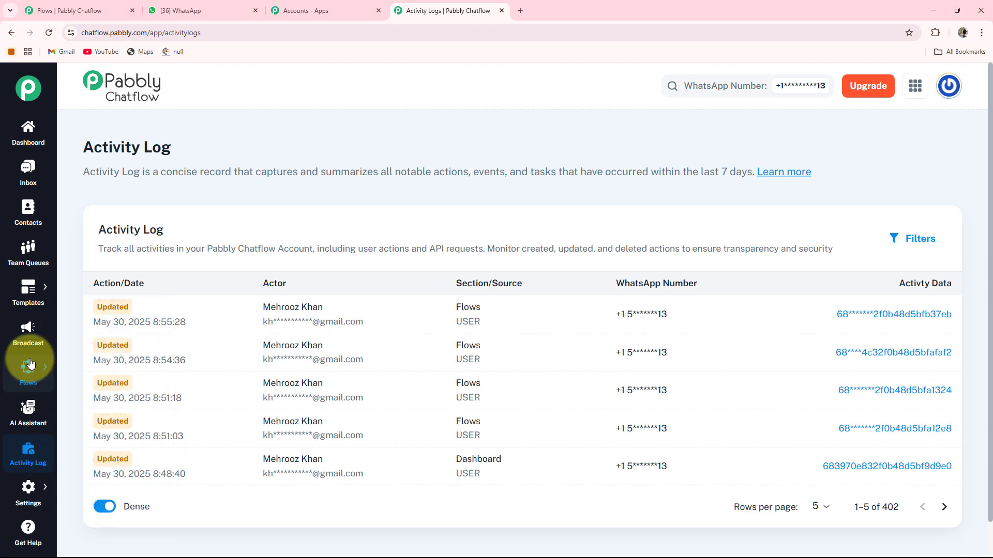
Return to the Flow Builder and review its total, active and inactive flow figures.
{"action": "mouse_move", "coordinate": [37, 371]}
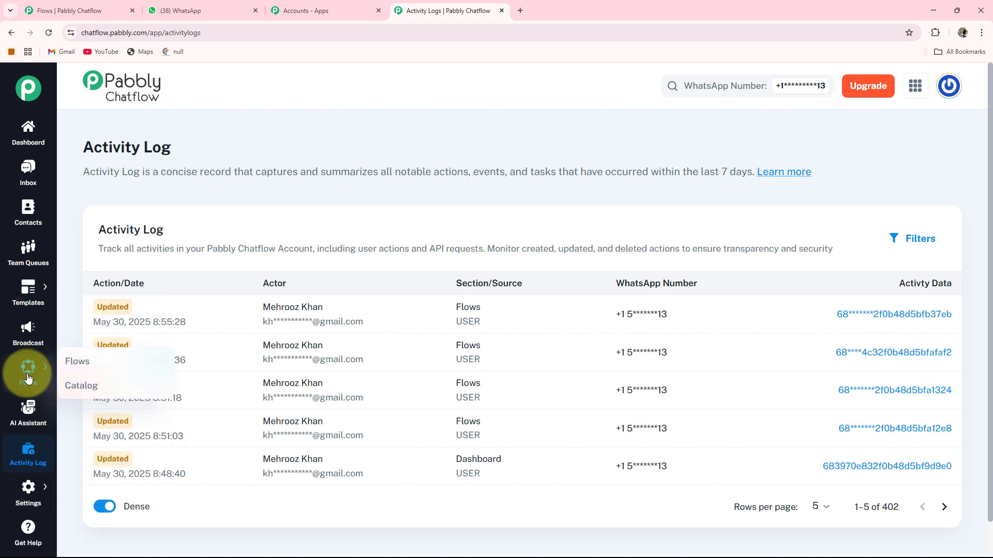
{"action": "left_click", "coordinate": [75, 362]}
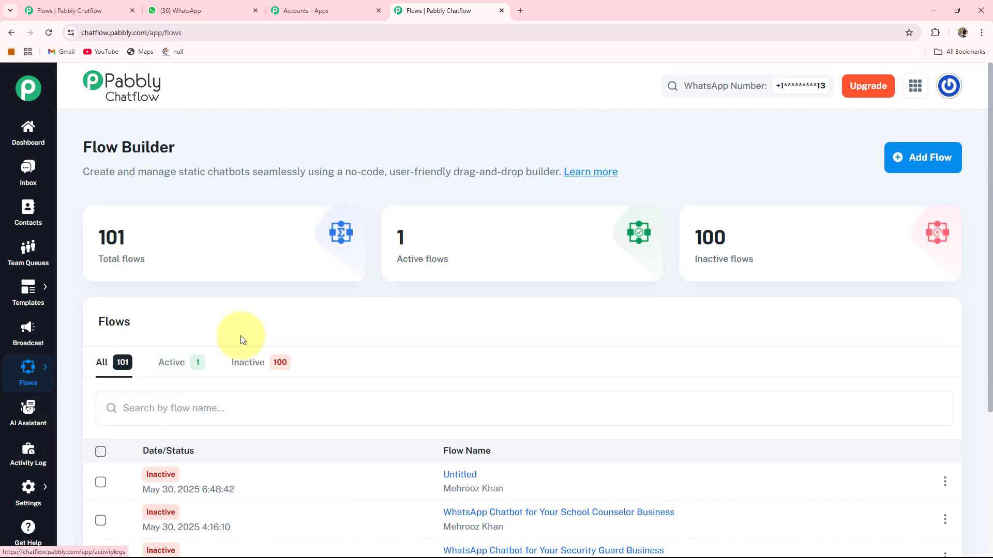
{"action": "mouse_move", "coordinate": [95, 264]}
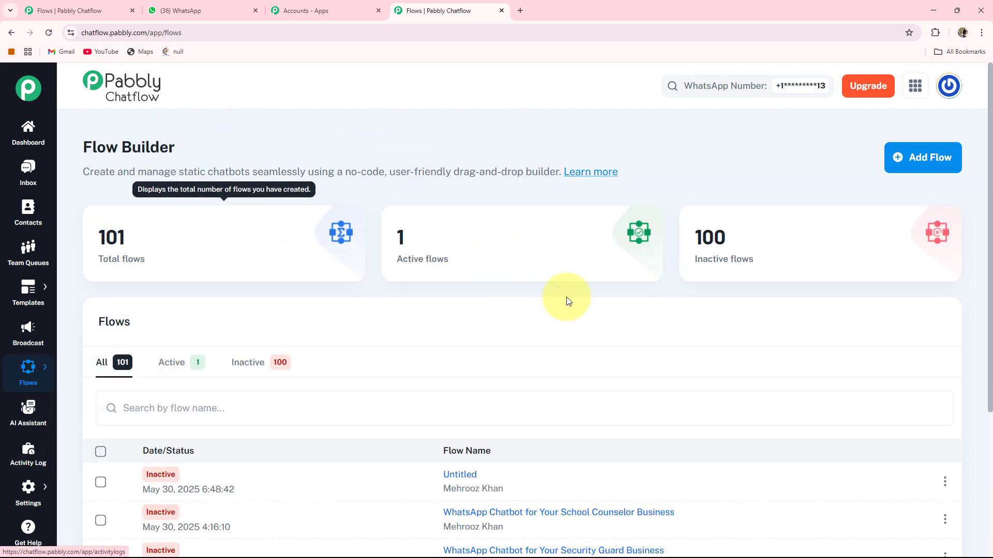
{"action": "mouse_move", "coordinate": [713, 245]}
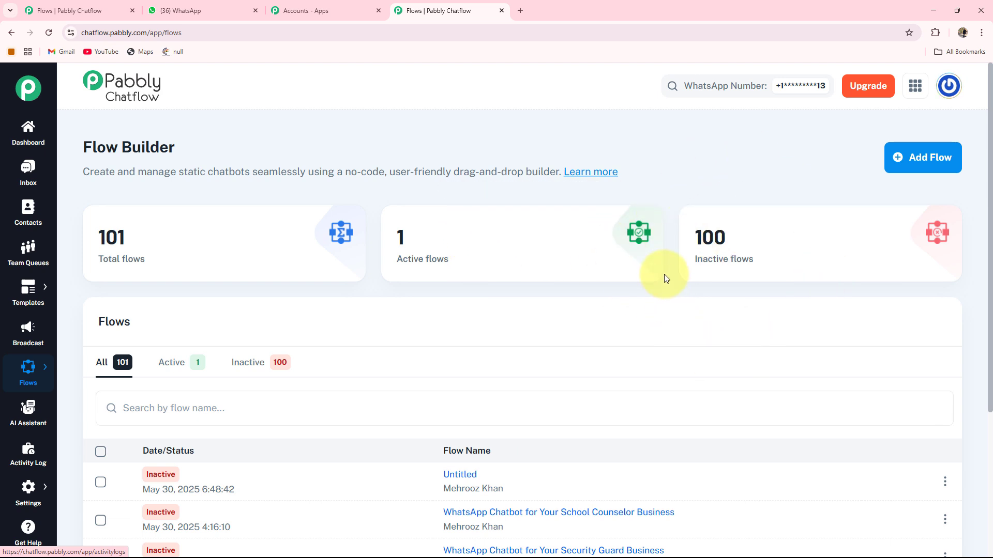
Add a new flow and name it "WhatsApp Chatbot for Your Computer Repair Business".
{"action": "left_click", "coordinate": [926, 163]}
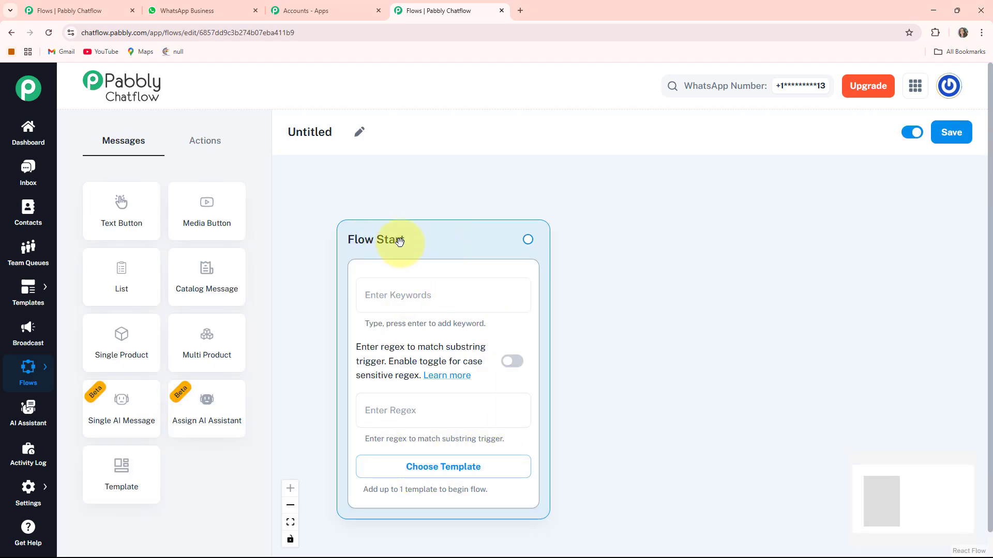
{"action": "left_click_drag", "start_coordinate": [400, 246], "coordinate": [373, 218]}
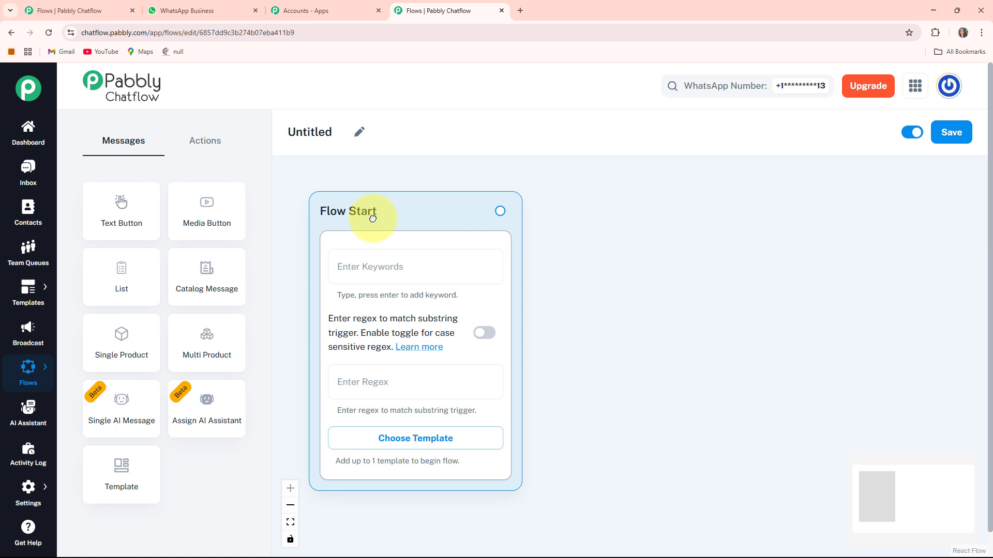
{"action": "left_click", "coordinate": [357, 135]}
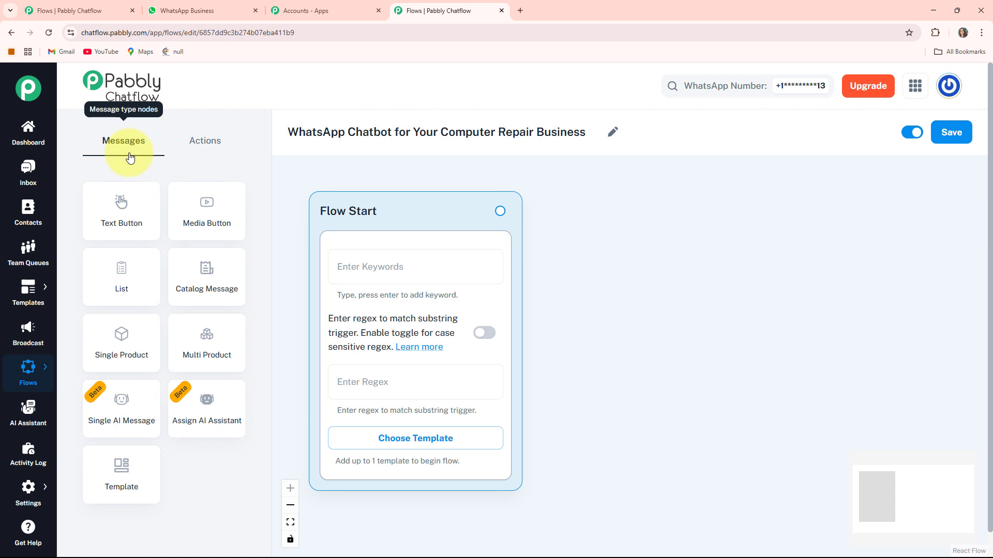
Review the message and action node types available for the flow and its save option.
{"action": "left_click", "coordinate": [206, 150]}
{"action": "left_click", "coordinate": [129, 146]}
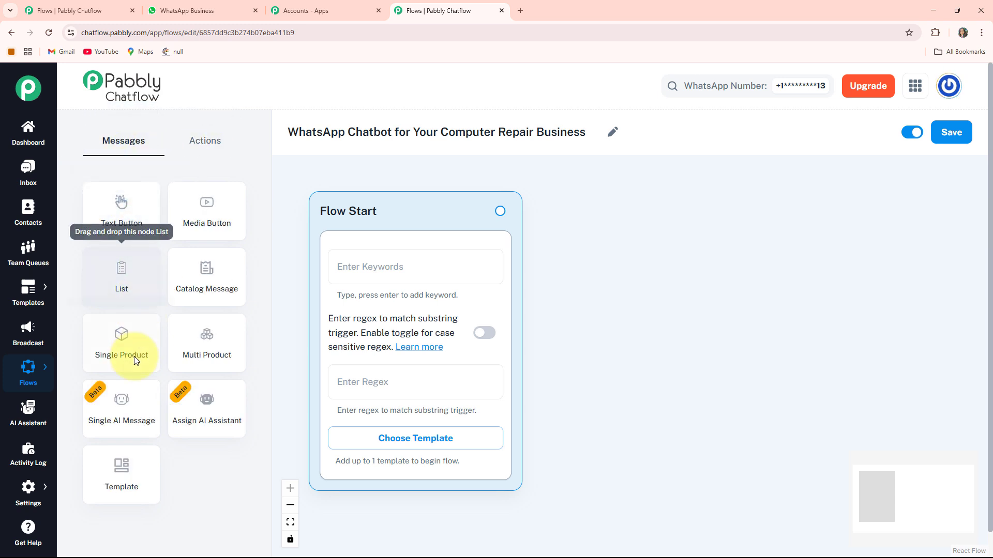
{"action": "left_click", "coordinate": [205, 140]}
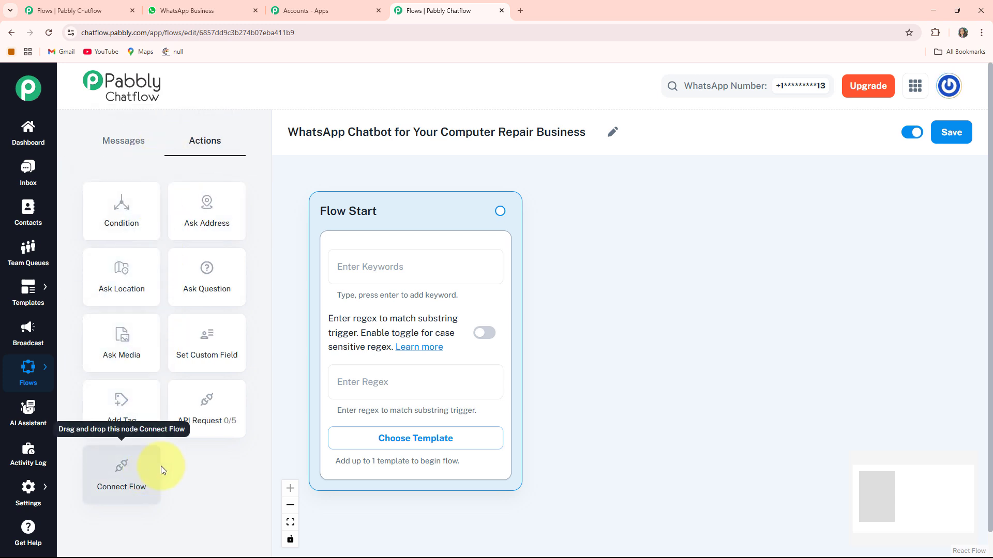
{"action": "left_click", "coordinate": [127, 151]}
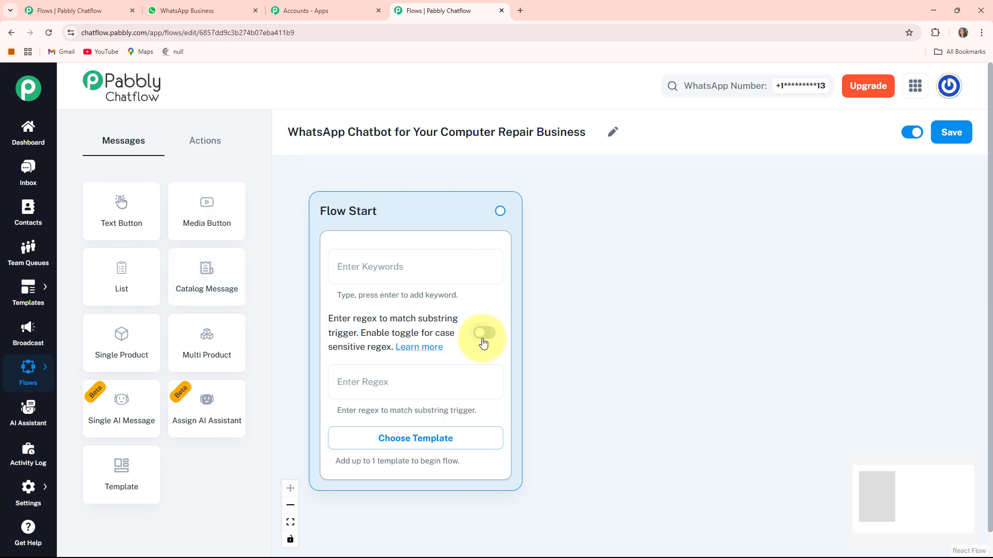
{"action": "left_click", "coordinate": [958, 141]}
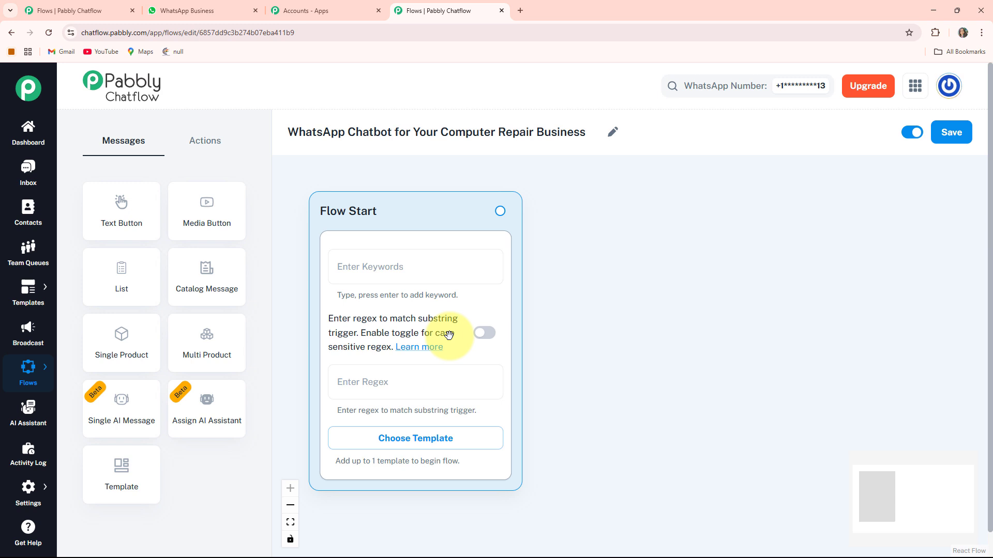
Look at the Flow Start node's case-sensitive regex option and its template choice.
{"action": "left_click", "coordinate": [489, 343]}
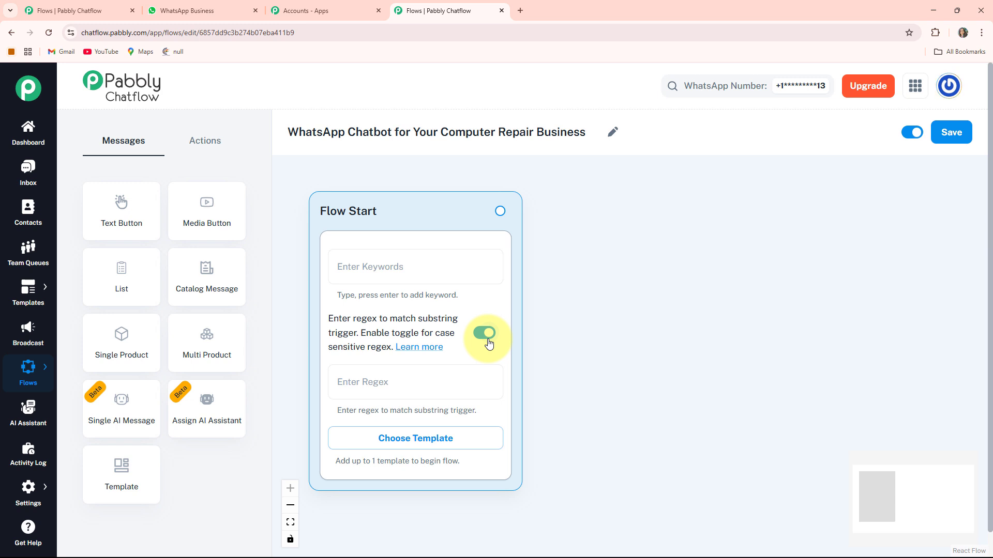
{"action": "left_click", "coordinate": [485, 334]}
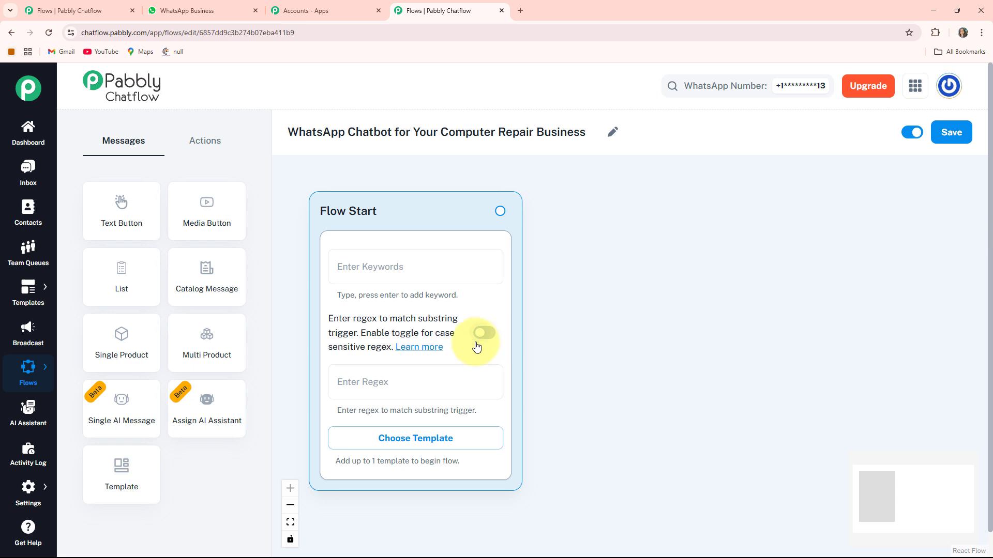
{"action": "left_click", "coordinate": [425, 446]}
{"action": "left_click", "coordinate": [810, 201]}
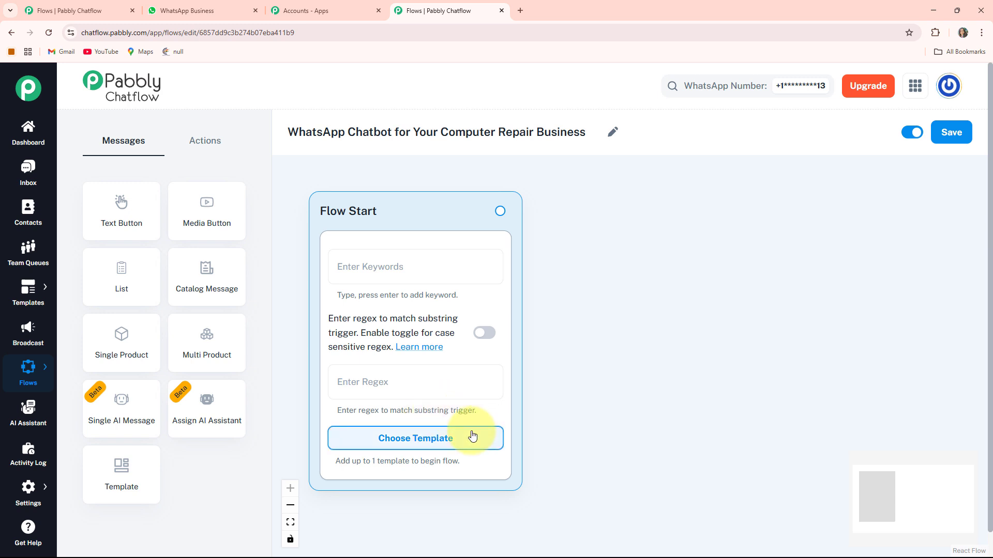
Set the Flow Start node's regex trigger to [\s\S]+ and shift the node slightly on the canvas.
{"action": "left_click", "coordinate": [395, 376]}
{"action": "type", "text": "[\\s\\S]+"}
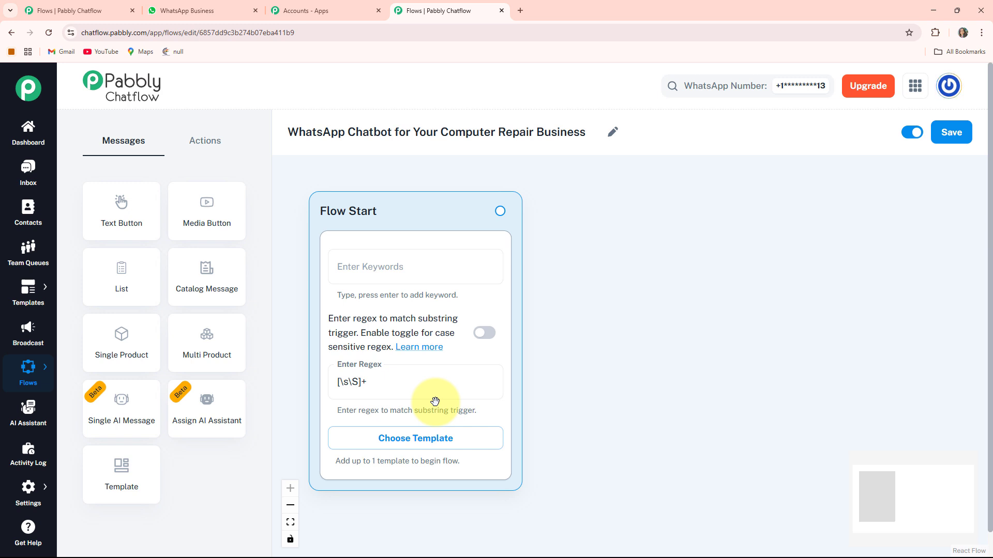
{"action": "left_click_drag", "start_coordinate": [435, 402], "coordinate": [444, 410]}
Add a Text Button message node beside Flow Start and paste the welcome text ending in "*How Can We Assist You Today?*".
{"action": "left_click", "coordinate": [116, 216]}
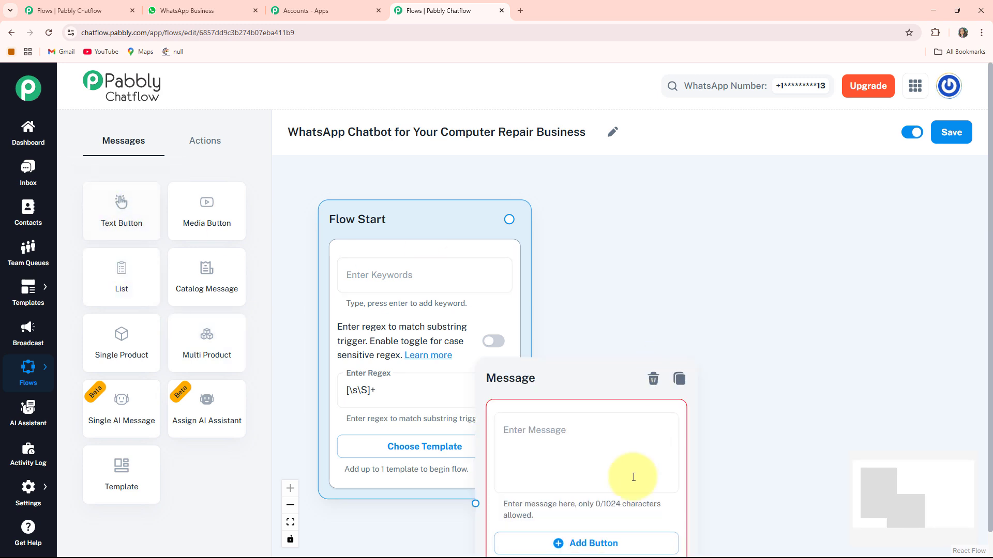
{"action": "left_click_drag", "start_coordinate": [516, 389], "coordinate": [608, 226]}
{"action": "left_click_drag", "start_coordinate": [895, 350], "coordinate": [748, 363]}
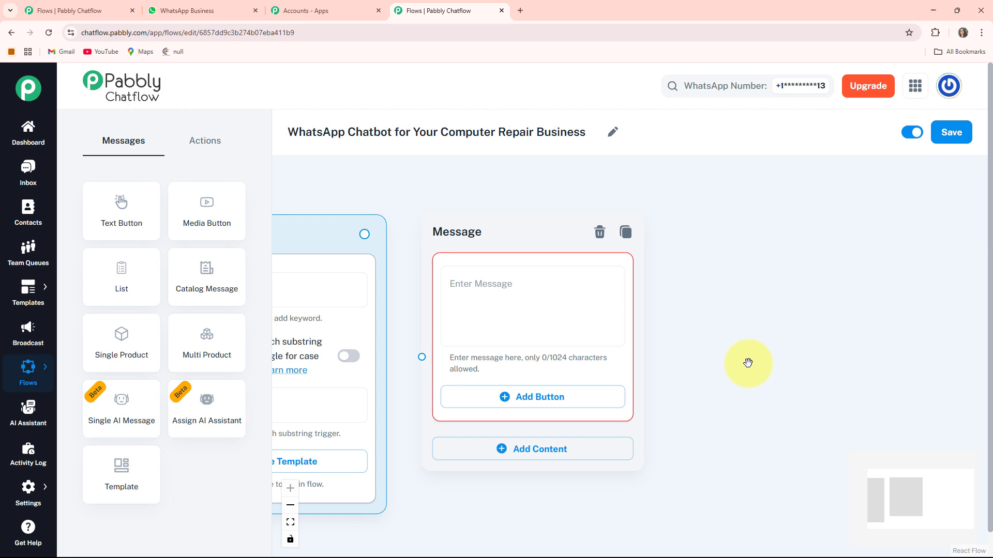
{"action": "left_click", "coordinate": [483, 297]}
{"action": "key", "text": "ctrl+v"}
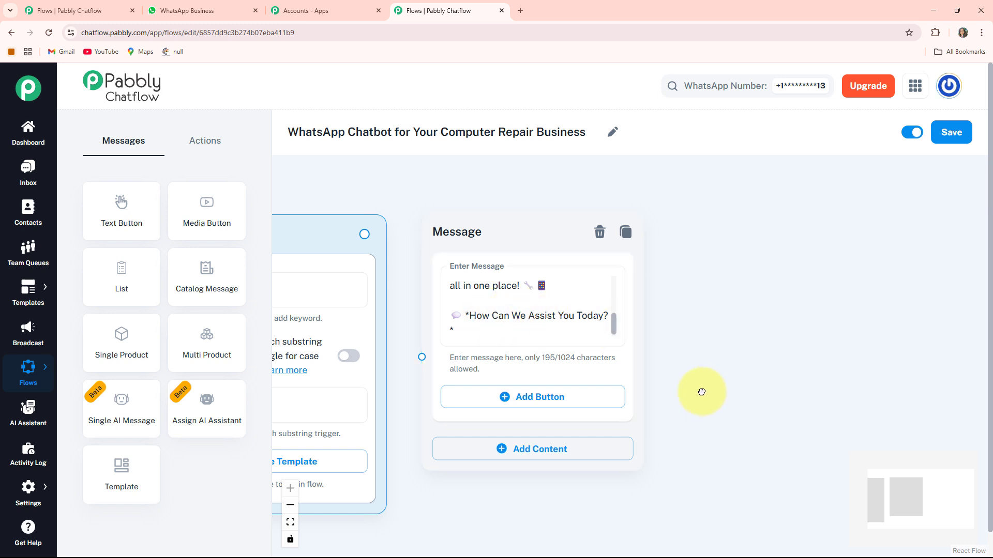
Add three buttons to the welcome message: "Repair My Computer", "Get a Quick Quote" and "Contact Us", each with its emoji.
{"action": "left_click_drag", "start_coordinate": [702, 392], "coordinate": [680, 321]}
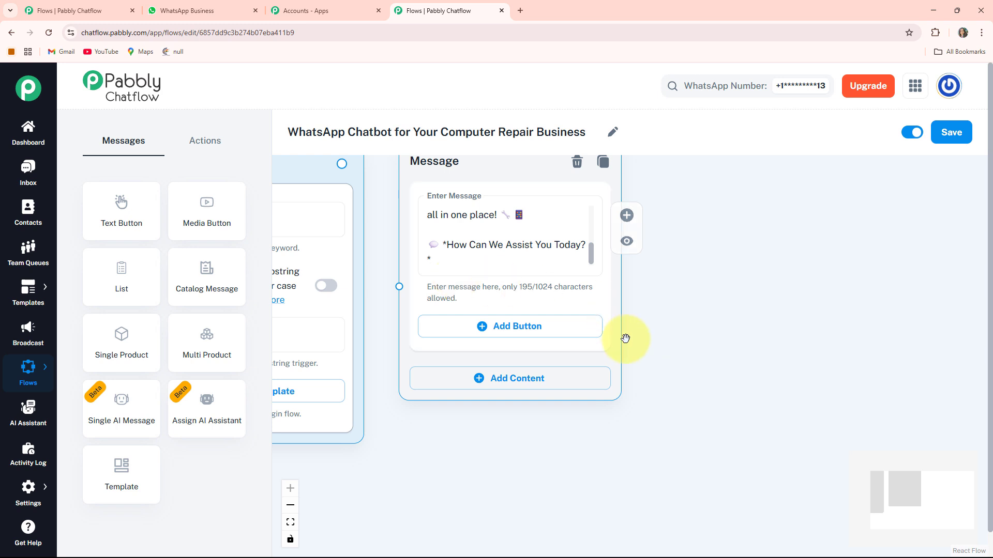
{"action": "left_click", "coordinate": [525, 328]}
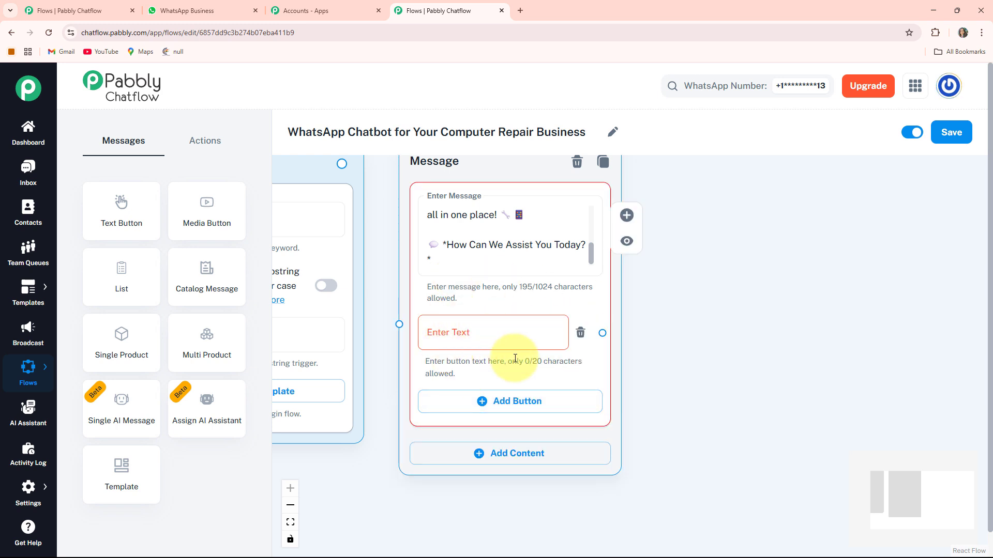
{"action": "left_click", "coordinate": [509, 406]}
{"action": "left_click", "coordinate": [504, 478]}
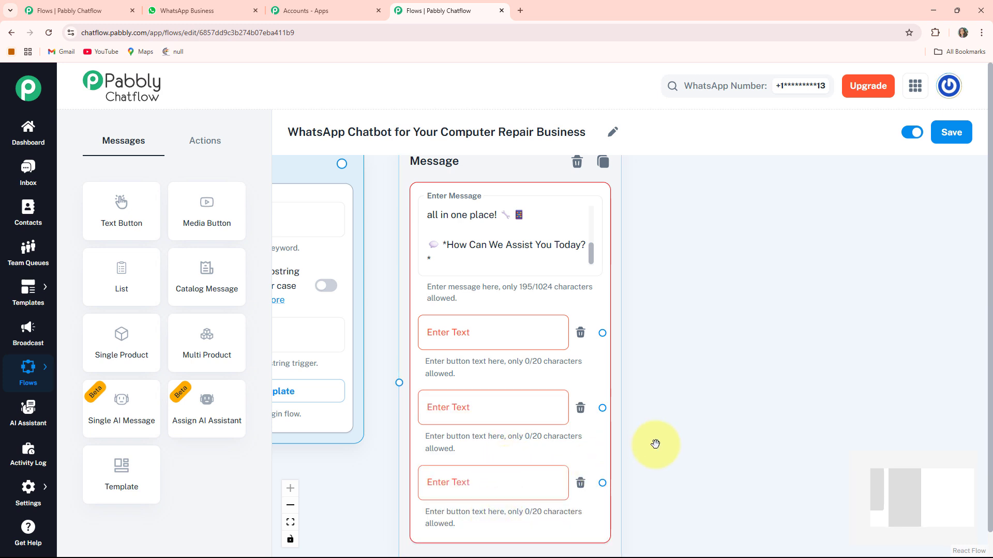
{"action": "scroll", "coordinate": [656, 443], "scroll_direction": "down", "scroll_amount": 1}
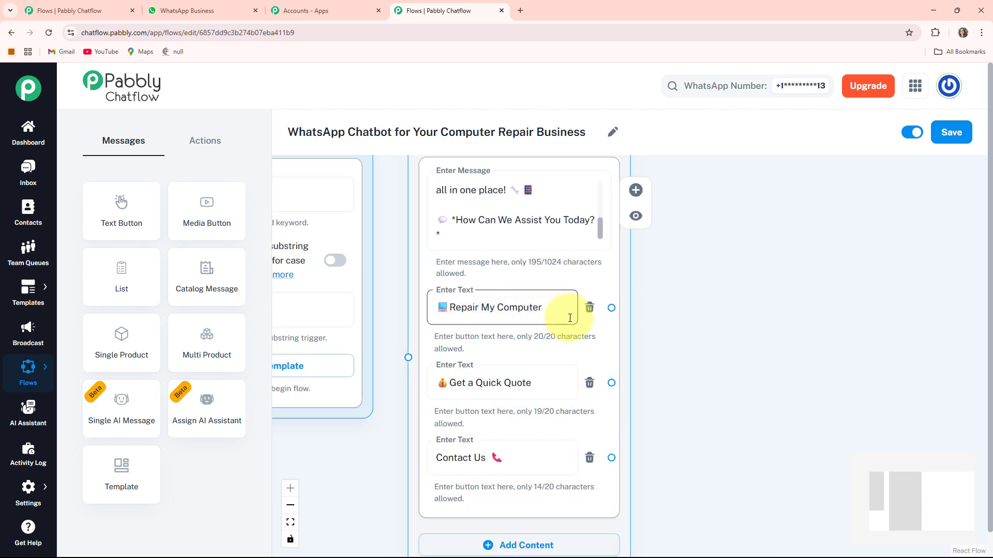
{"action": "left_click", "coordinate": [468, 395]}
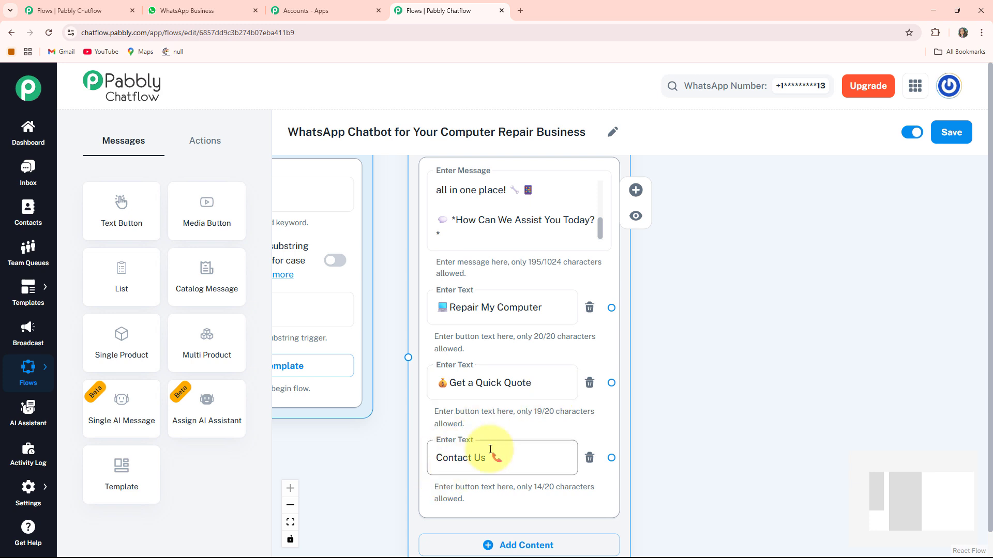
Connect the Flow Start node to the welcome Message node and reposition Flow Start beside it with a clear gap.
{"action": "left_click_drag", "start_coordinate": [788, 327], "coordinate": [877, 334]}
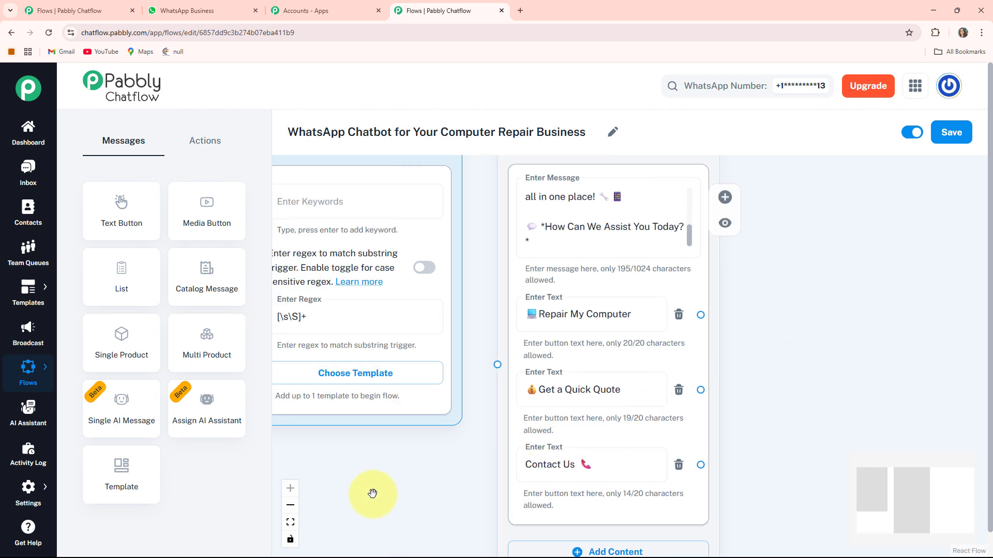
{"action": "left_click_drag", "start_coordinate": [372, 494], "coordinate": [396, 504]}
{"action": "scroll", "coordinate": [228, 295], "scroll_direction": "down", "scroll_amount": 1}
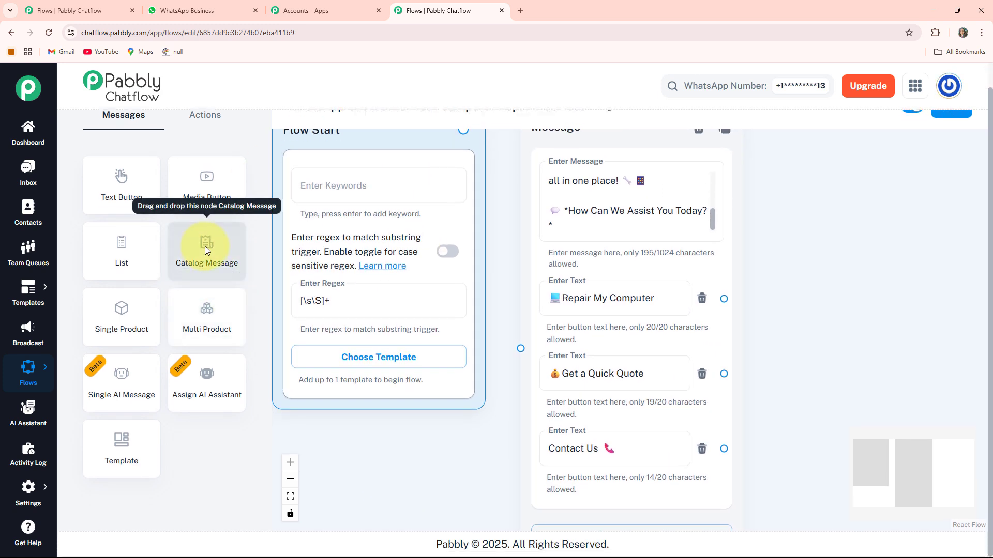
{"action": "scroll", "coordinate": [207, 244], "scroll_direction": "up", "scroll_amount": 1}
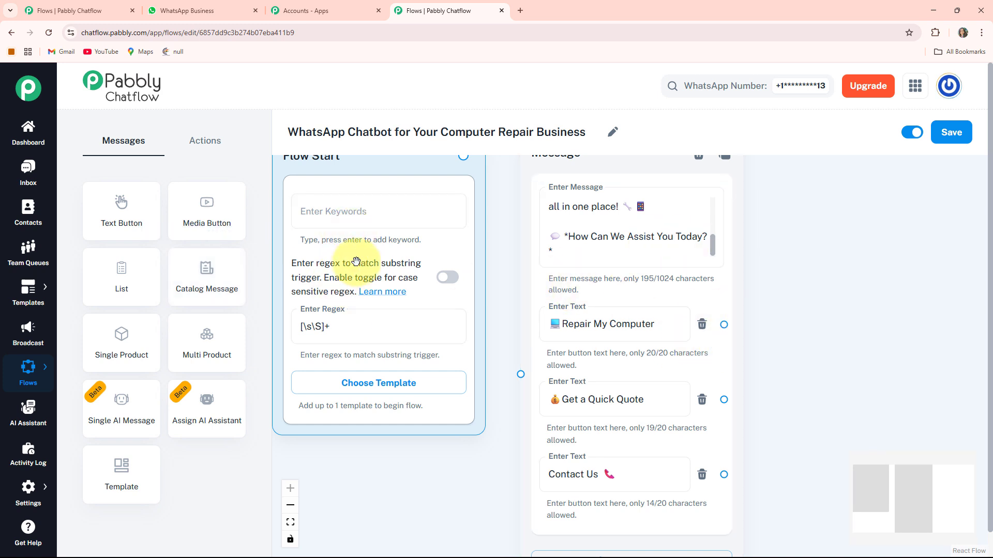
{"action": "left_click_drag", "start_coordinate": [356, 262], "coordinate": [357, 294]}
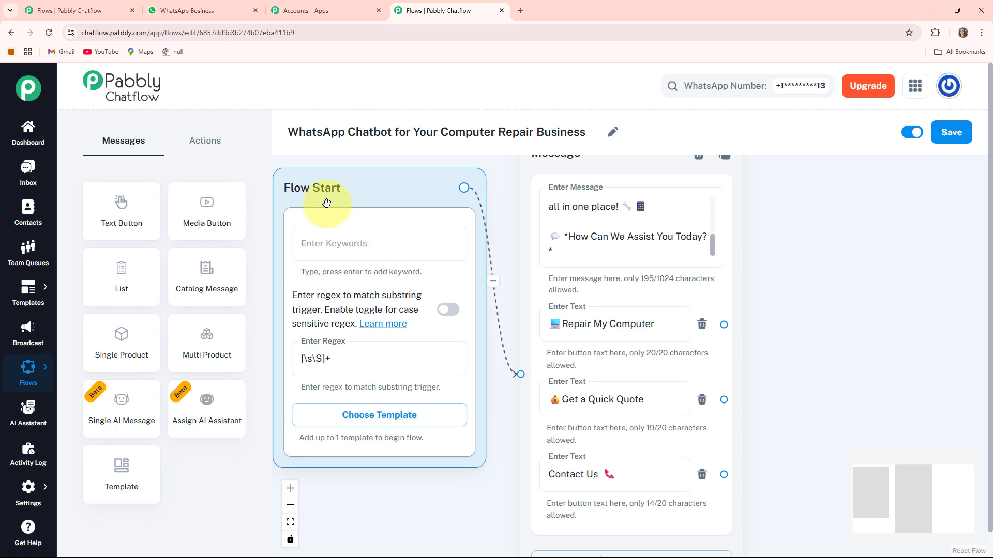
{"action": "left_click_drag", "start_coordinate": [330, 198], "coordinate": [363, 205]}
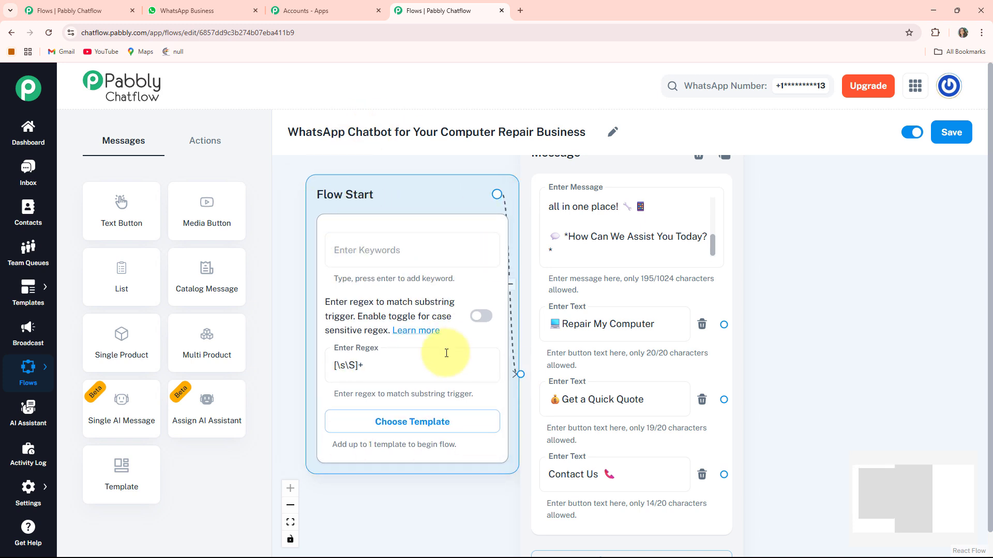
{"action": "scroll", "coordinate": [547, 308], "scroll_direction": "down", "scroll_amount": 3}
{"action": "left_click_drag", "start_coordinate": [422, 243], "coordinate": [381, 243]}
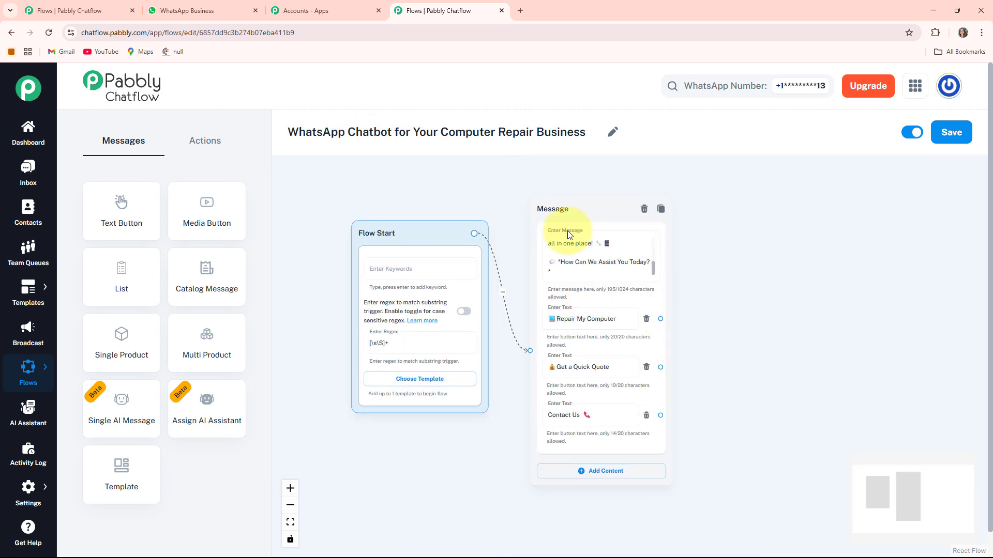
Add a Text + Button message linked from the "Repair My Computer" button and paste the text ending in "*To get started, Please Select Device Type:*".
{"action": "left_click_drag", "start_coordinate": [542, 215], "coordinate": [526, 209]}
{"action": "left_click_drag", "start_coordinate": [443, 228], "coordinate": [393, 228]}
{"action": "left_click_drag", "start_coordinate": [771, 297], "coordinate": [690, 295]}
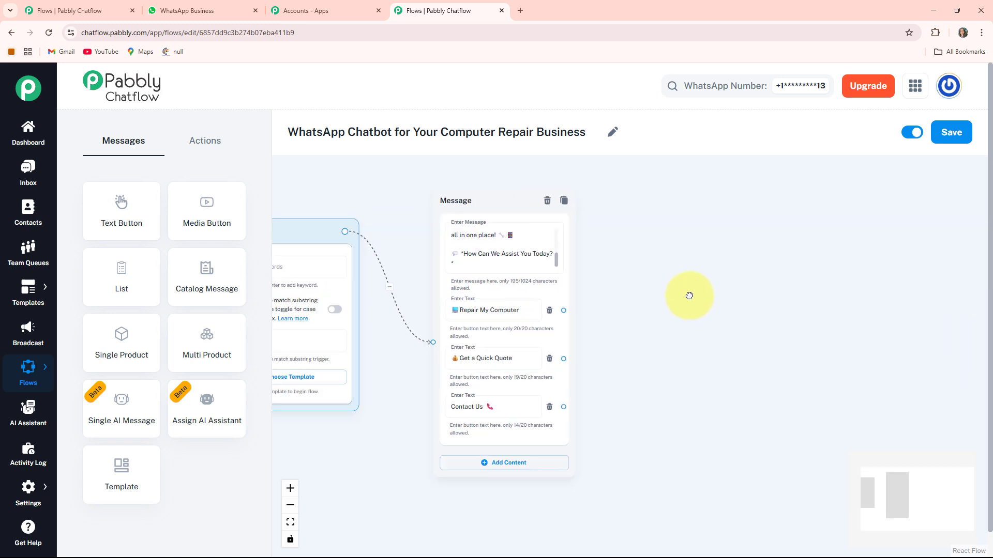
{"action": "left_click_drag", "start_coordinate": [501, 201], "coordinate": [460, 197]}
{"action": "scroll", "coordinate": [514, 306], "scroll_direction": "up", "scroll_amount": 1}
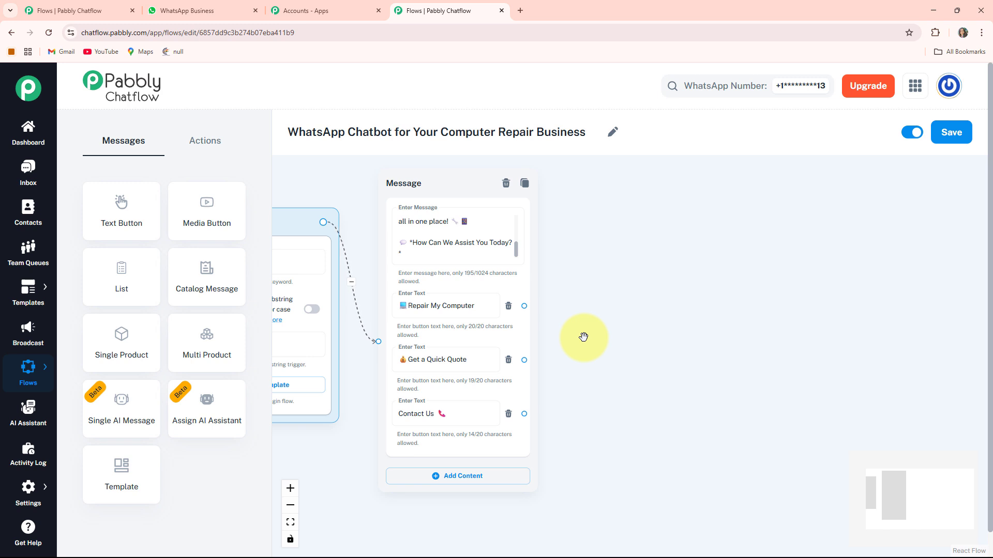
{"action": "mouse_move", "coordinate": [432, 277]}
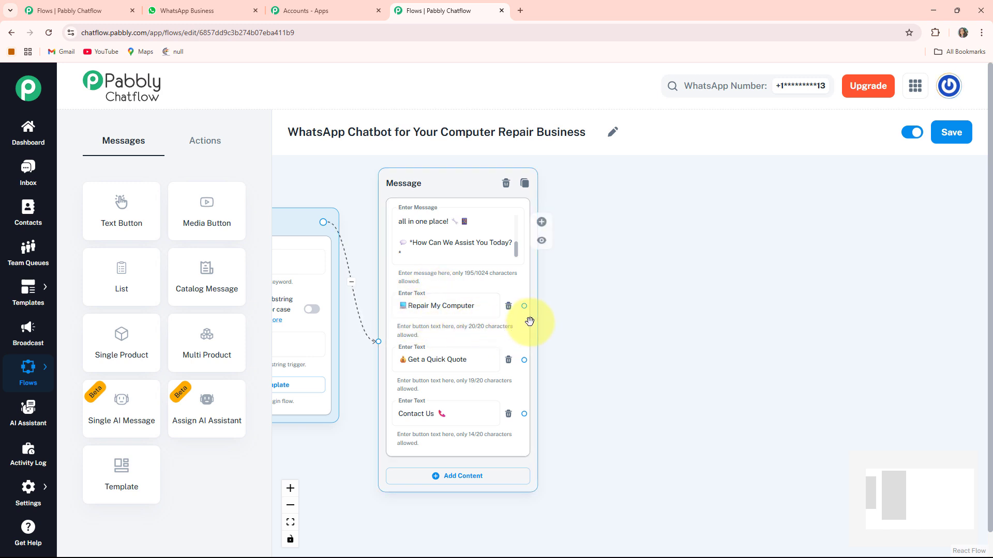
{"action": "left_click_drag", "start_coordinate": [528, 305], "coordinate": [571, 212]}
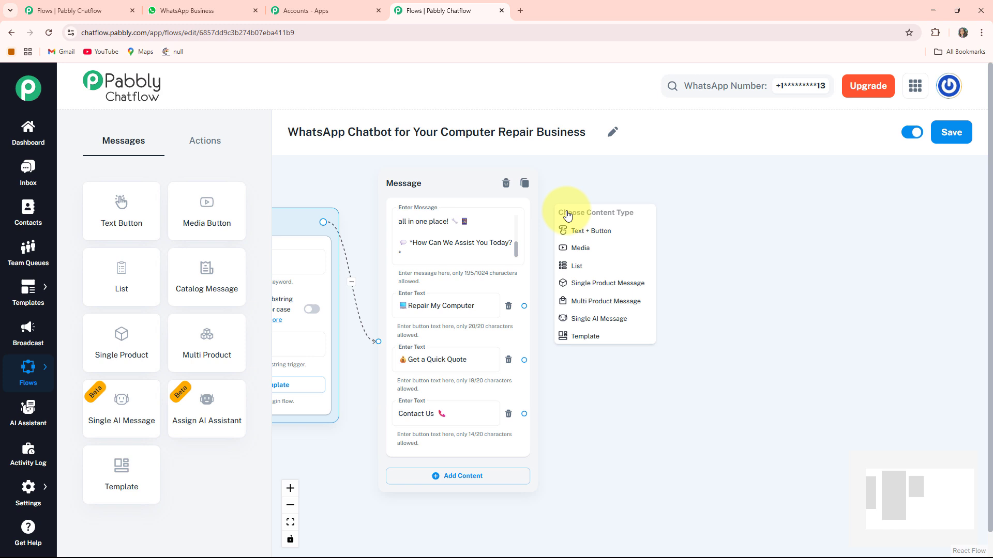
{"action": "left_click", "coordinate": [603, 236]}
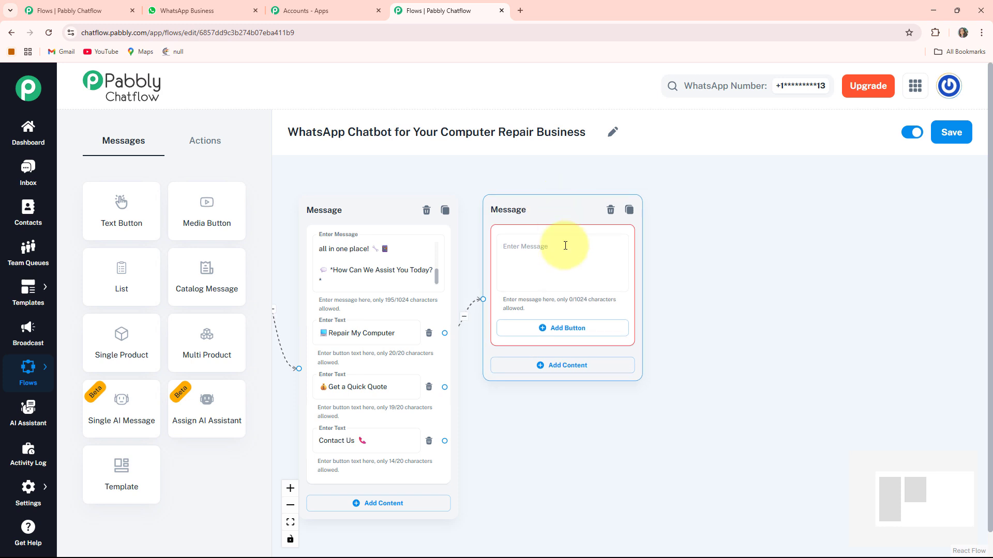
{"action": "left_click", "coordinate": [541, 257]}
{"action": "key", "text": "ctrl+v"}
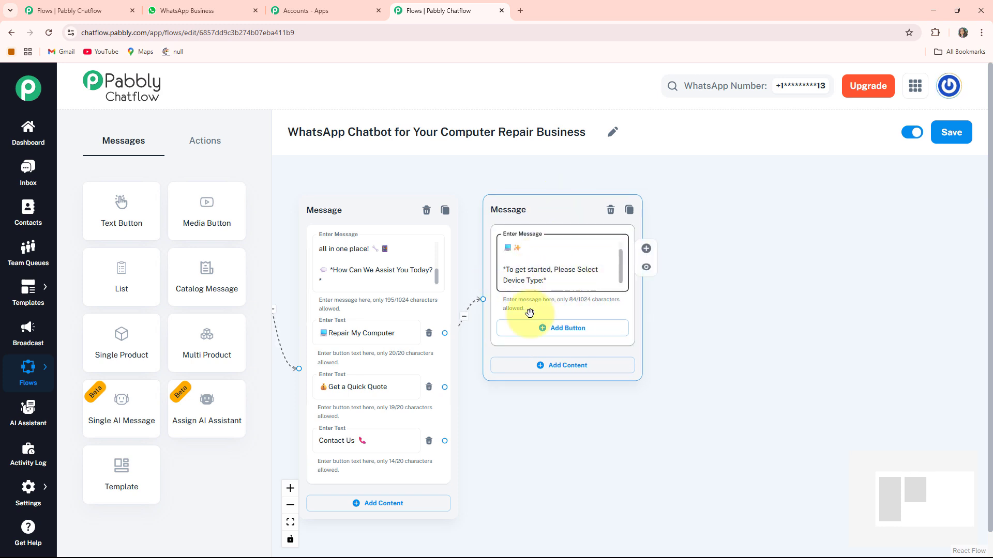
Add the buttons "Laptop", "Desktop" and "Mac", each with its emoji, to the device-type message and move the node slightly higher.
{"action": "left_click", "coordinate": [558, 333]}
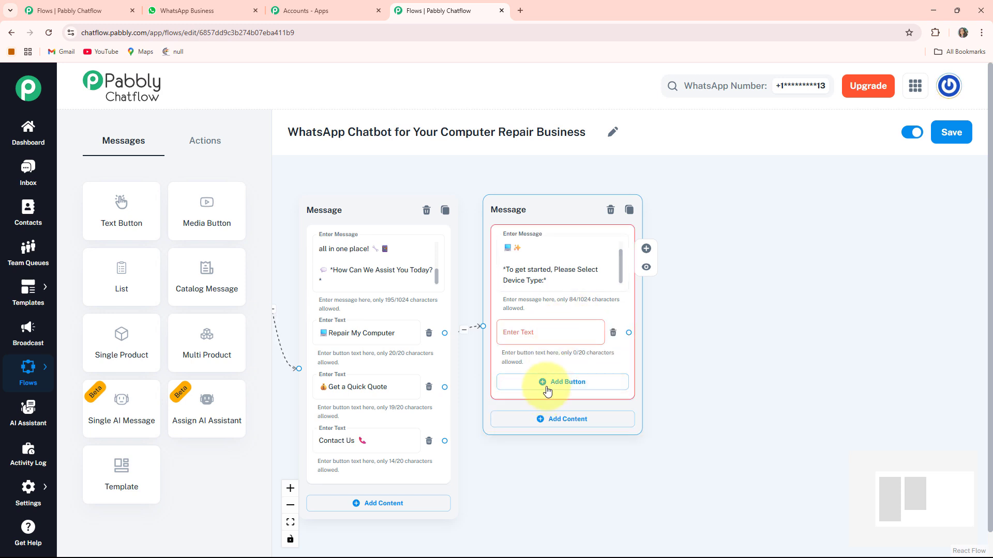
{"action": "left_click", "coordinate": [540, 381]}
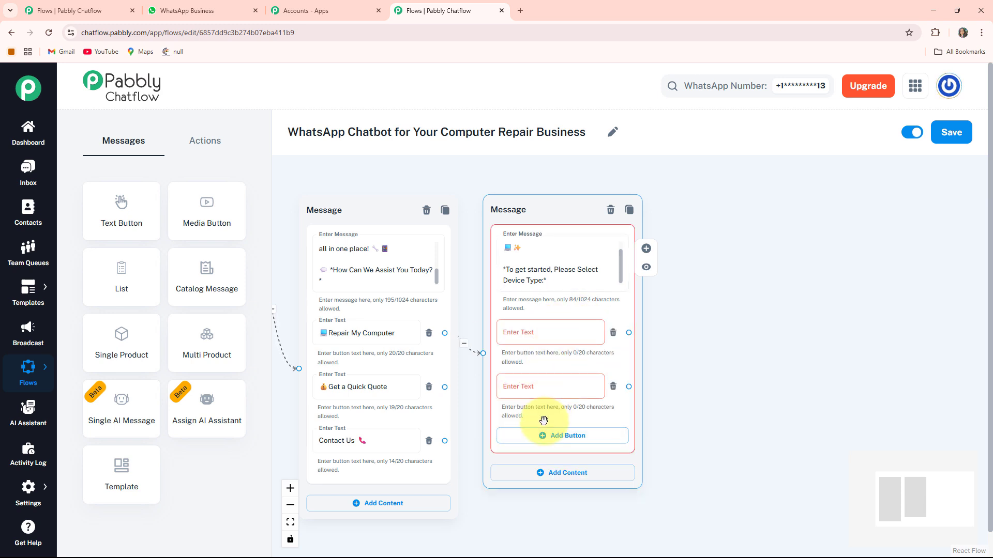
{"action": "left_click", "coordinate": [543, 425]}
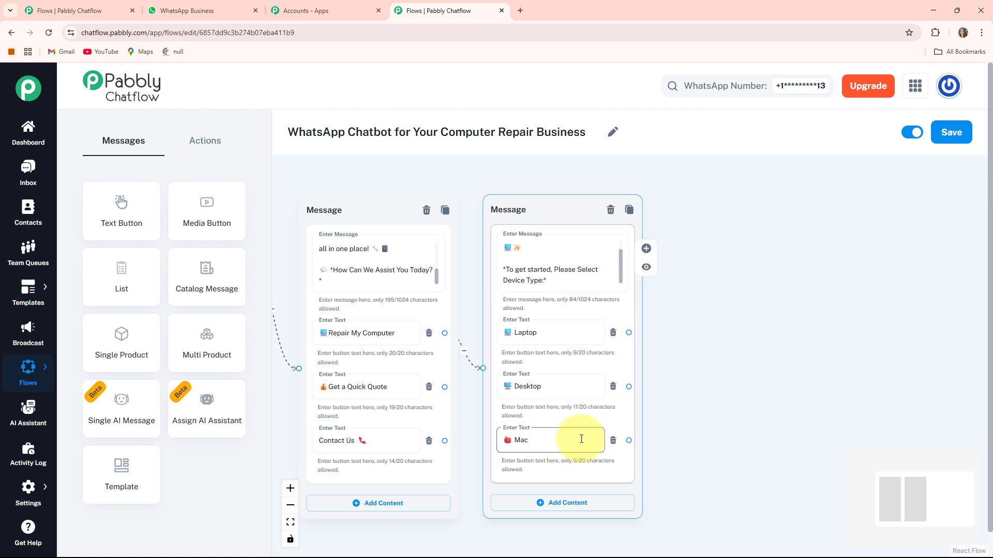
{"action": "left_click_drag", "start_coordinate": [670, 397], "coordinate": [602, 353]}
{"action": "left_click_drag", "start_coordinate": [482, 163], "coordinate": [483, 160]}
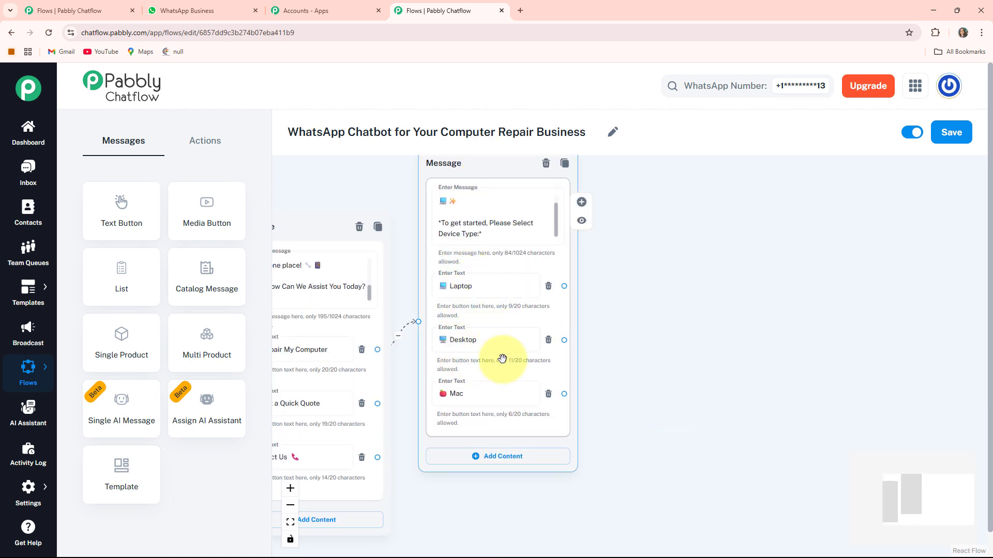
Add an Ask Question node beside the device-type message and paste the question "*At First Please Provide Your Full Name*".
{"action": "scroll", "coordinate": [502, 358], "scroll_direction": "down", "scroll_amount": 2}
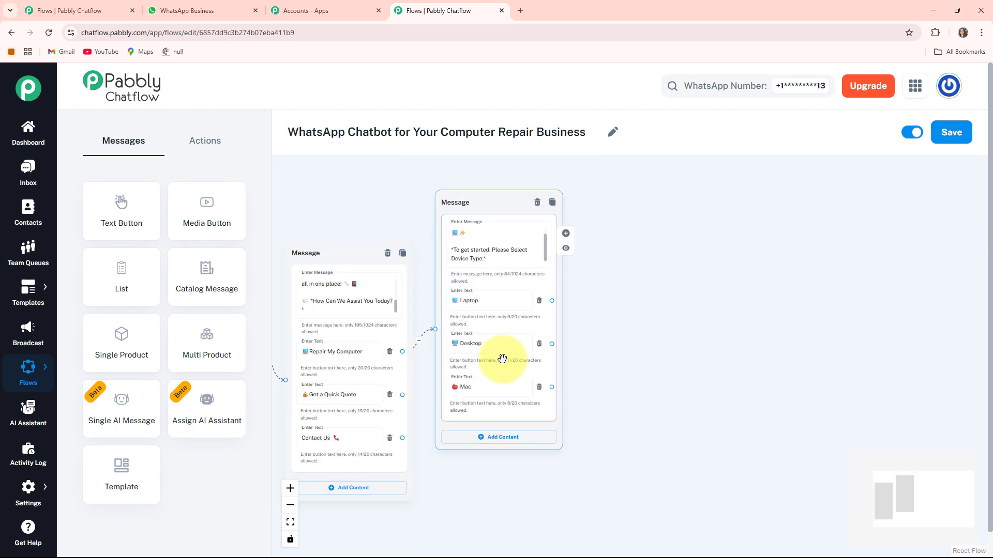
{"action": "scroll", "coordinate": [502, 358], "scroll_direction": "up", "scroll_amount": 2}
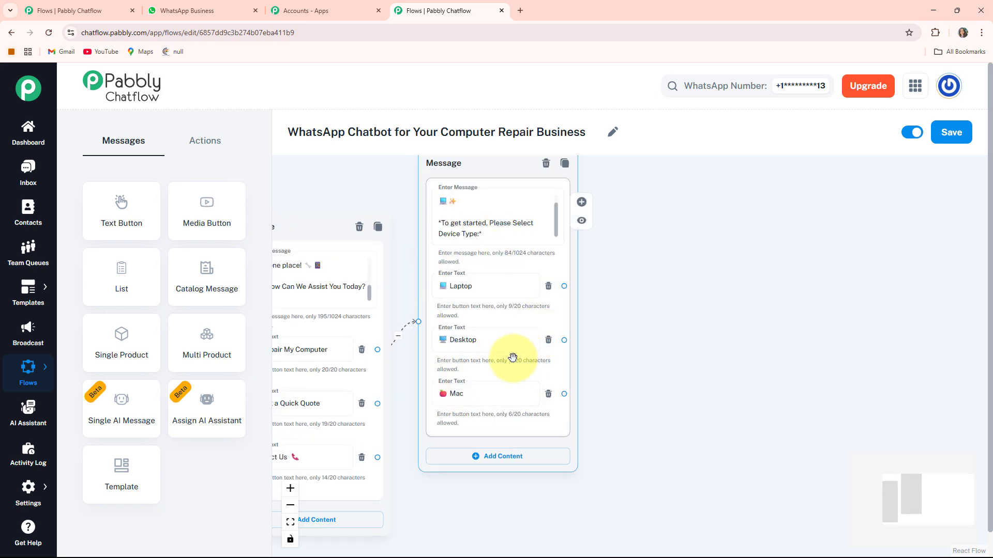
{"action": "left_click", "coordinate": [502, 345]}
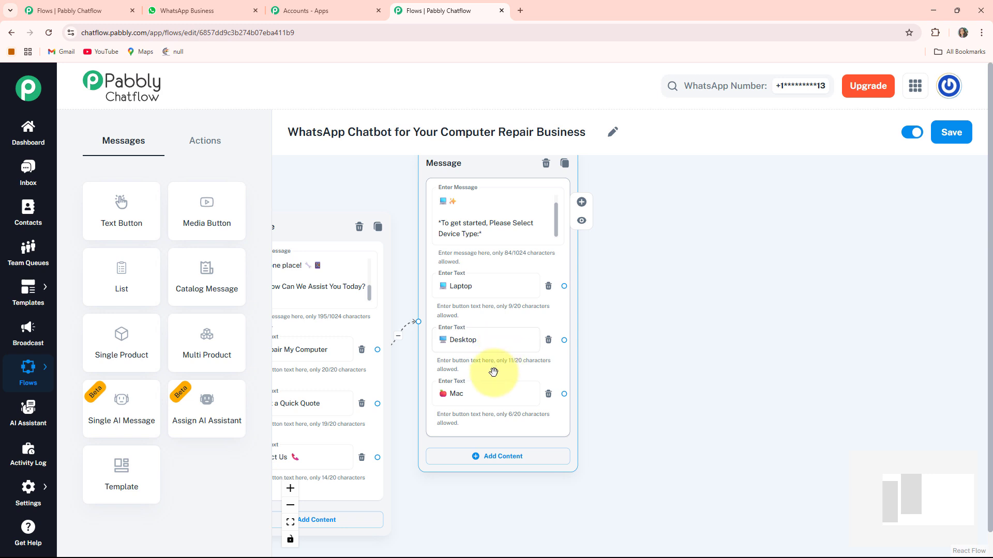
{"action": "left_click", "coordinate": [209, 149]}
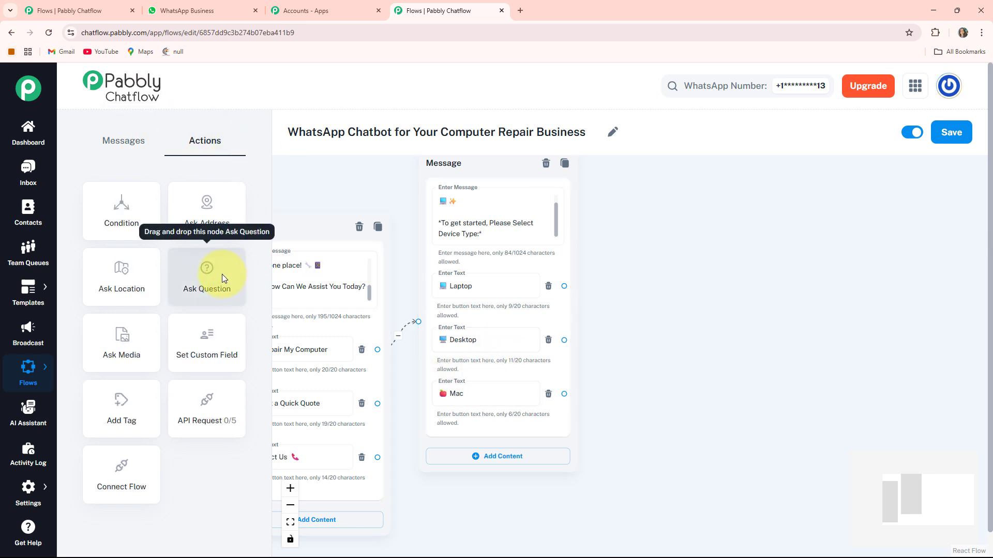
{"action": "left_click_drag", "start_coordinate": [221, 274], "coordinate": [692, 214]}
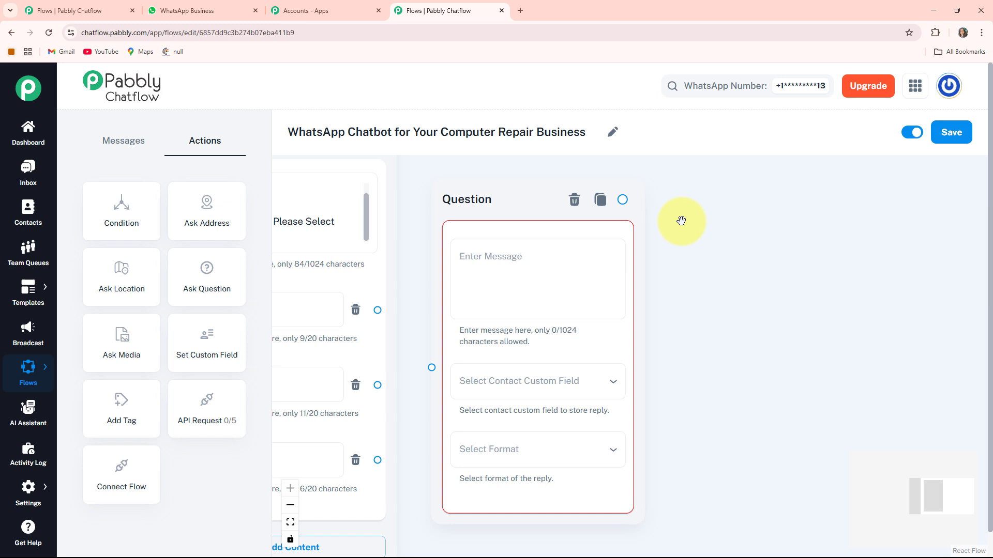
{"action": "left_click", "coordinate": [455, 262]}
{"action": "type", "text": "*At First Please Provide Your Full Name*"}
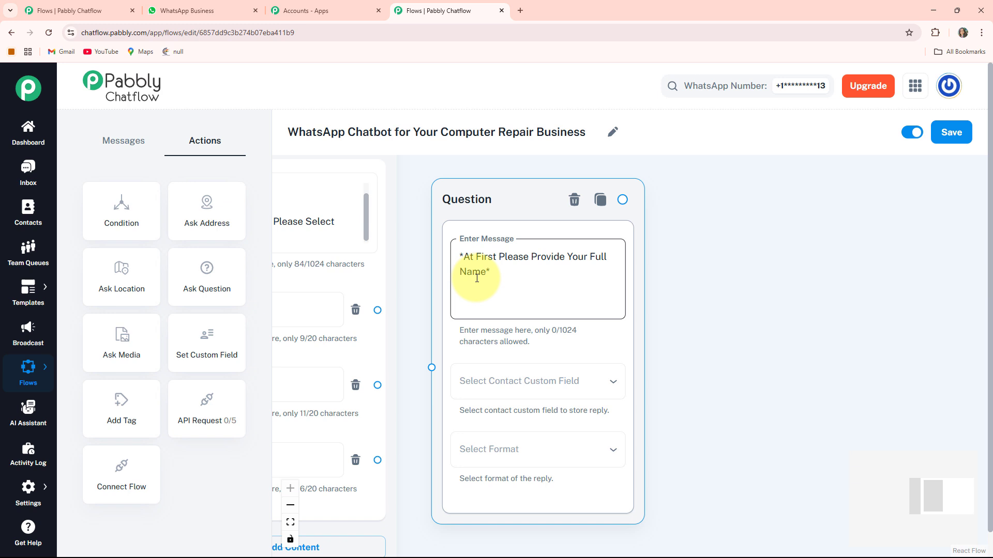
Store the full-name question's reply in the FullName custom field and set its reply format to Text.
{"action": "left_click", "coordinate": [510, 394]}
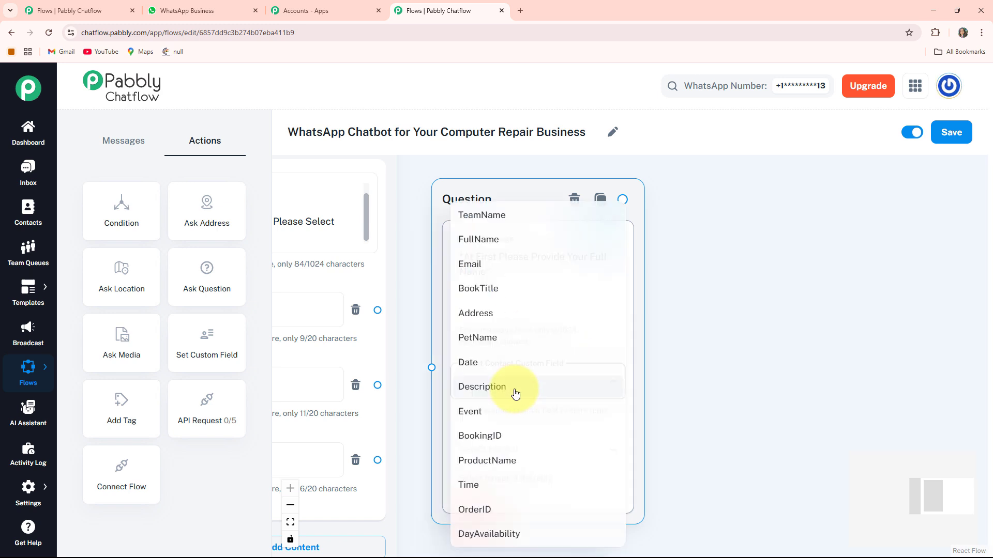
{"action": "left_click", "coordinate": [475, 249]}
{"action": "scroll", "coordinate": [738, 357], "scroll_direction": "down", "scroll_amount": 2}
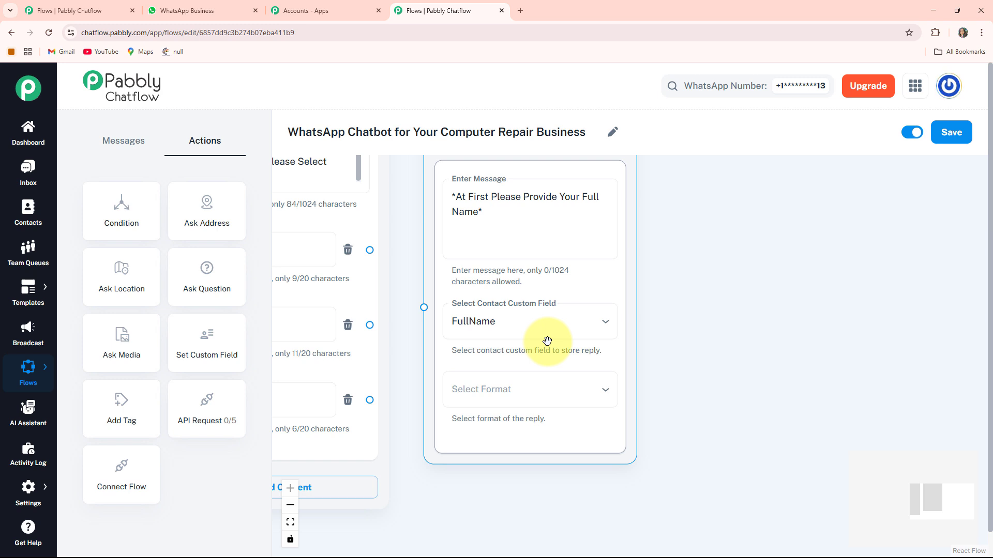
{"action": "left_click", "coordinate": [560, 396]}
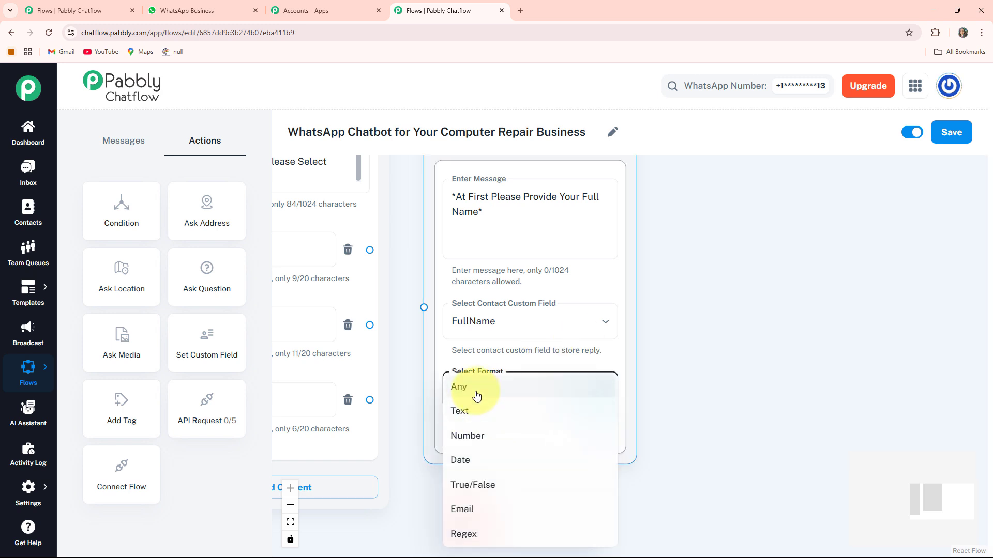
{"action": "left_click", "coordinate": [470, 412]}
{"action": "scroll", "coordinate": [660, 393], "scroll_direction": "down", "scroll_amount": 2}
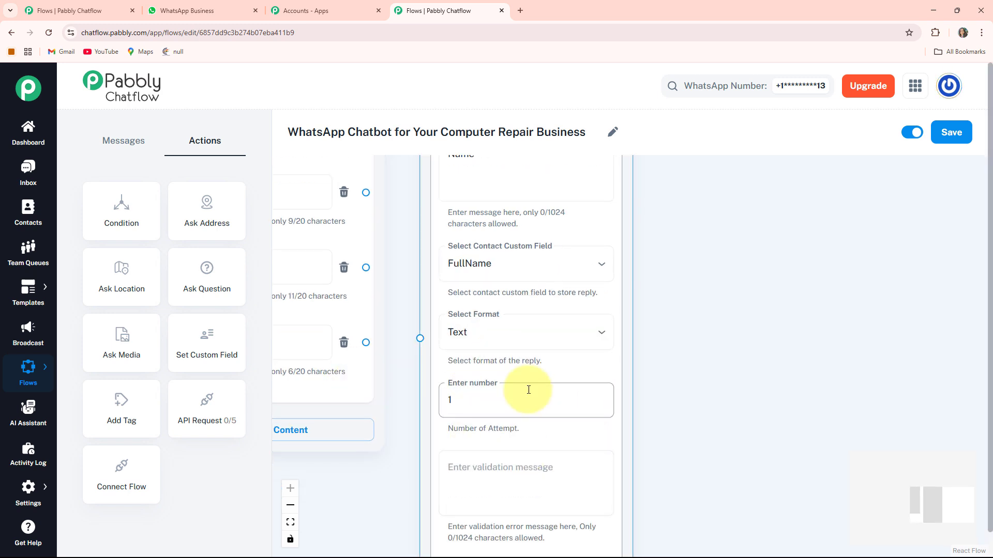
{"action": "left_click_drag", "start_coordinate": [690, 428], "coordinate": [693, 364]}
{"action": "left_click", "coordinate": [518, 450]}
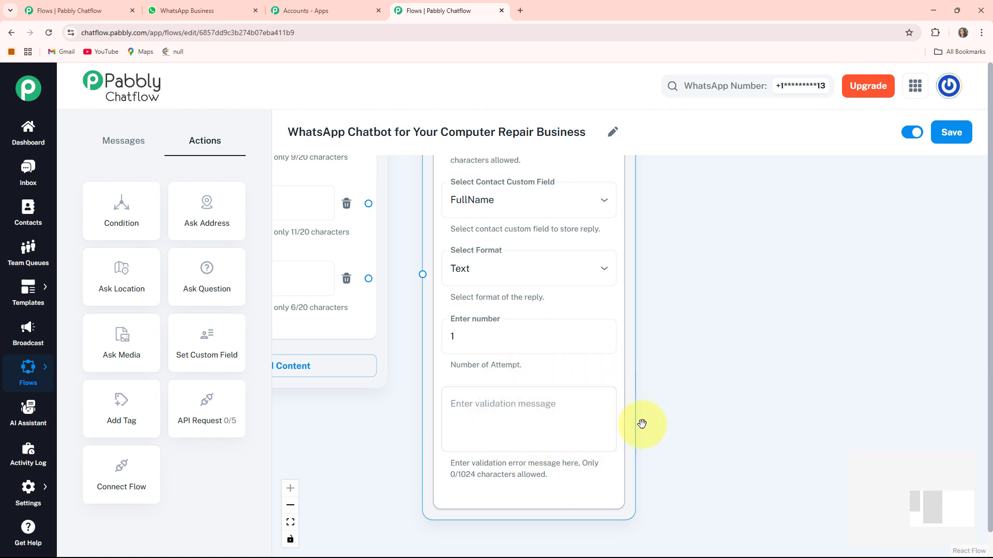
Connect the Laptop, Desktop and Mac buttons to the full-name Question node.
{"action": "left_click", "coordinate": [405, 407]}
{"action": "left_click_drag", "start_coordinate": [440, 407], "coordinate": [498, 555]}
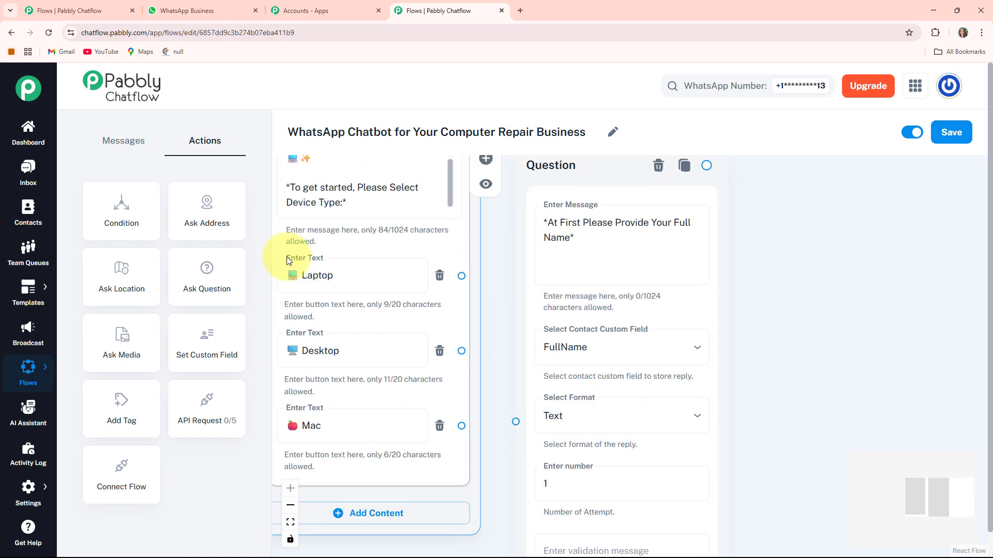
{"action": "left_click_drag", "start_coordinate": [458, 276], "coordinate": [491, 349]}
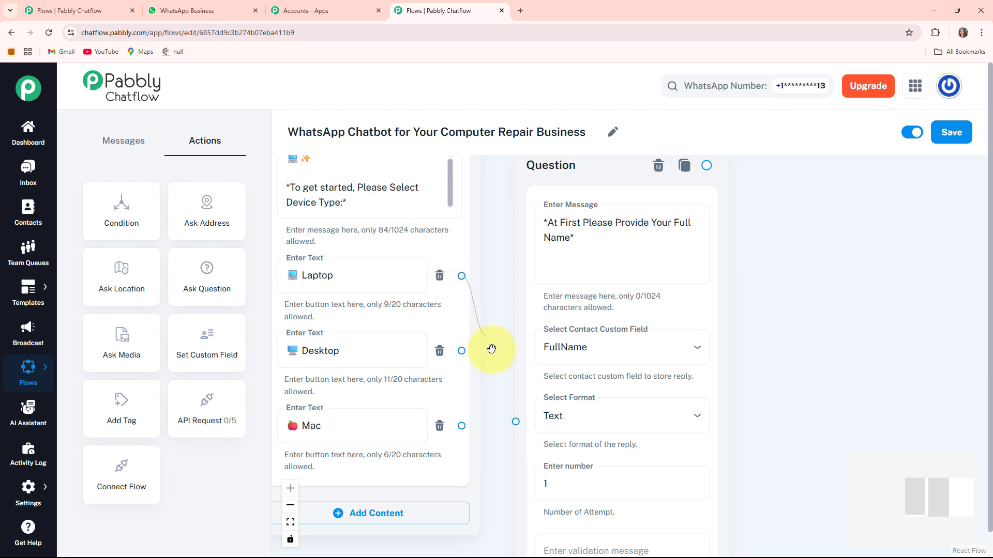
{"action": "left_click_drag", "start_coordinate": [513, 420], "coordinate": [514, 420]}
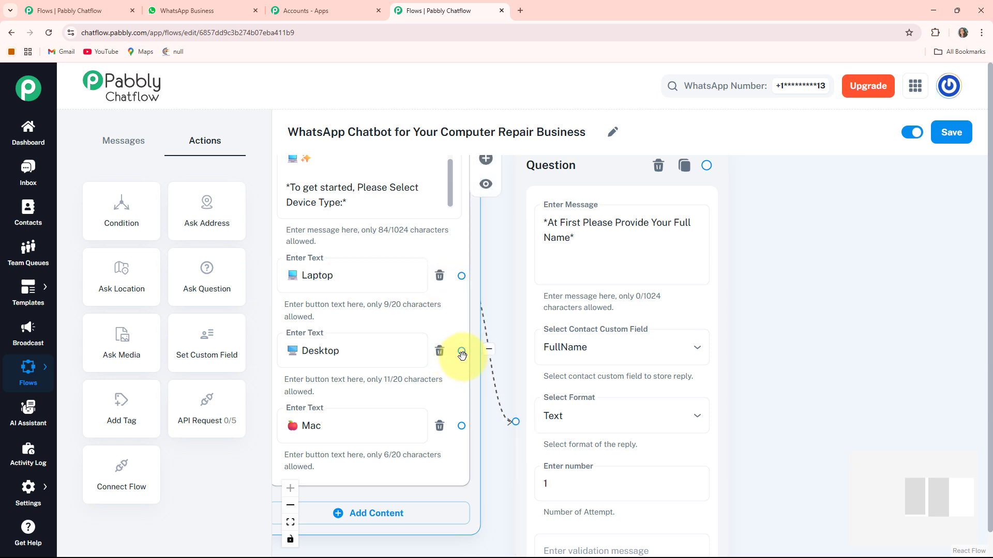
{"action": "left_click_drag", "start_coordinate": [472, 359], "coordinate": [515, 422]}
{"action": "left_click_drag", "start_coordinate": [549, 388], "coordinate": [548, 310]}
{"action": "scroll", "coordinate": [548, 310], "scroll_direction": "down", "scroll_amount": 3}
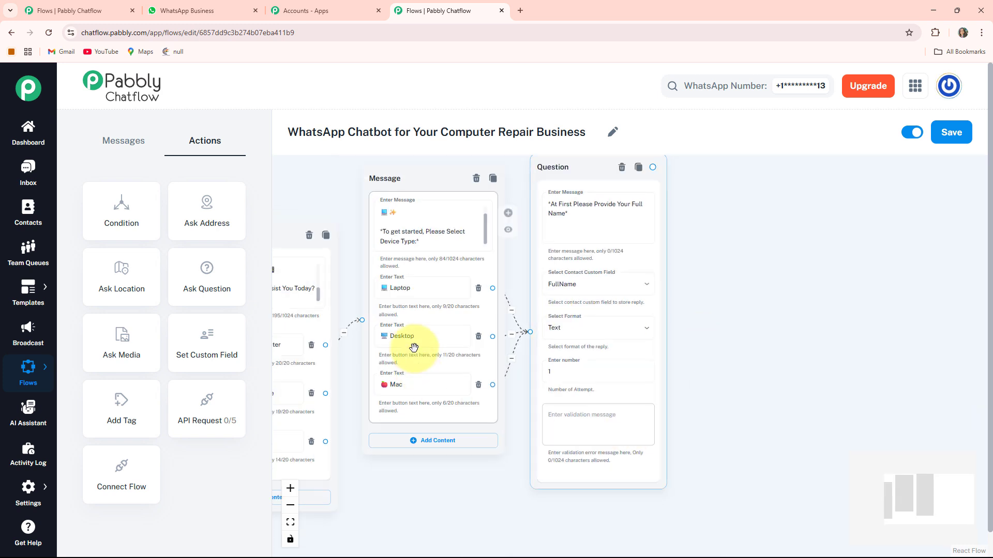
Add a second Ask Question node beside the full-name question and paste the text asking customers to describe the problem with their device.
{"action": "left_click", "coordinate": [391, 205]}
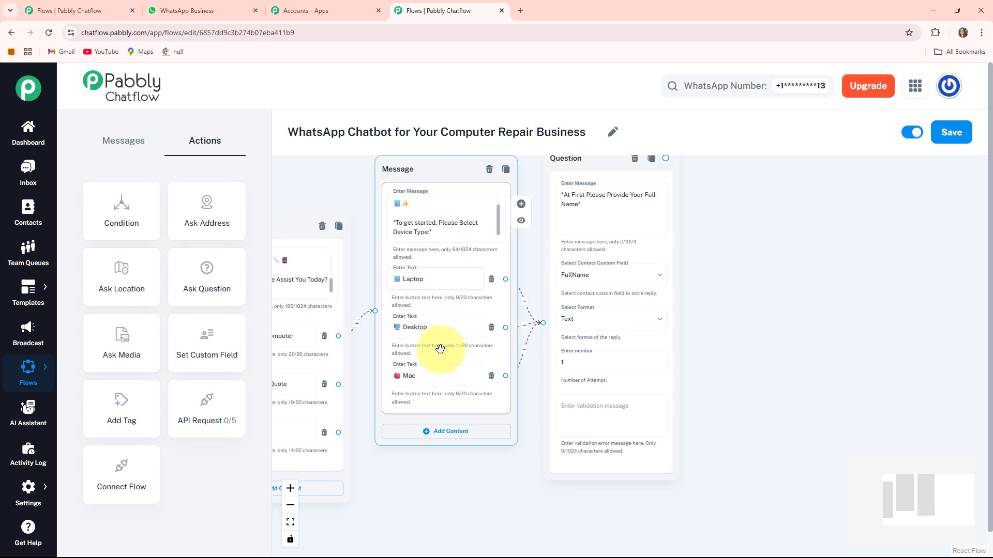
{"action": "left_click_drag", "start_coordinate": [460, 472], "coordinate": [423, 472]}
{"action": "left_click_drag", "start_coordinate": [716, 308], "coordinate": [609, 312]}
{"action": "left_click_drag", "start_coordinate": [565, 272], "coordinate": [528, 313]}
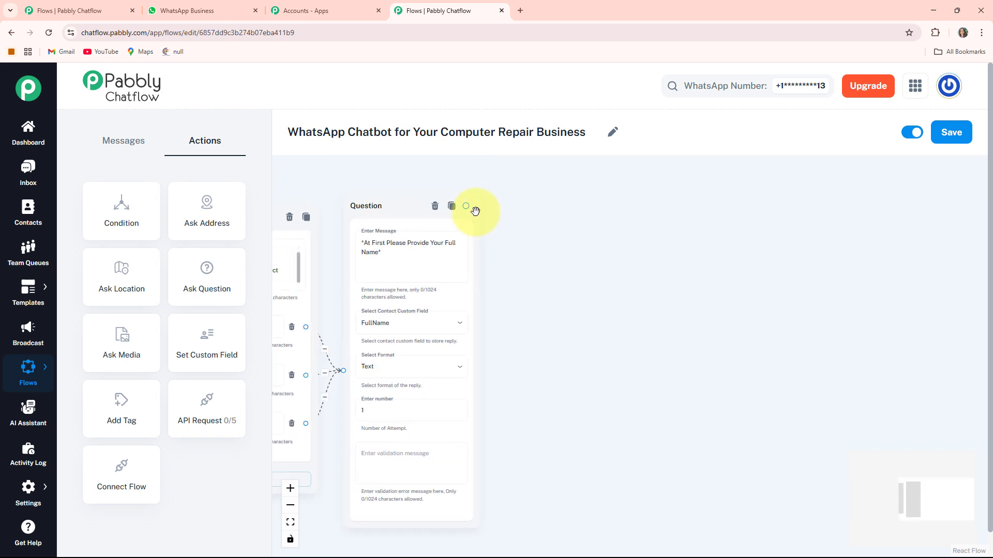
{"action": "left_click_drag", "start_coordinate": [527, 263], "coordinate": [636, 245]}
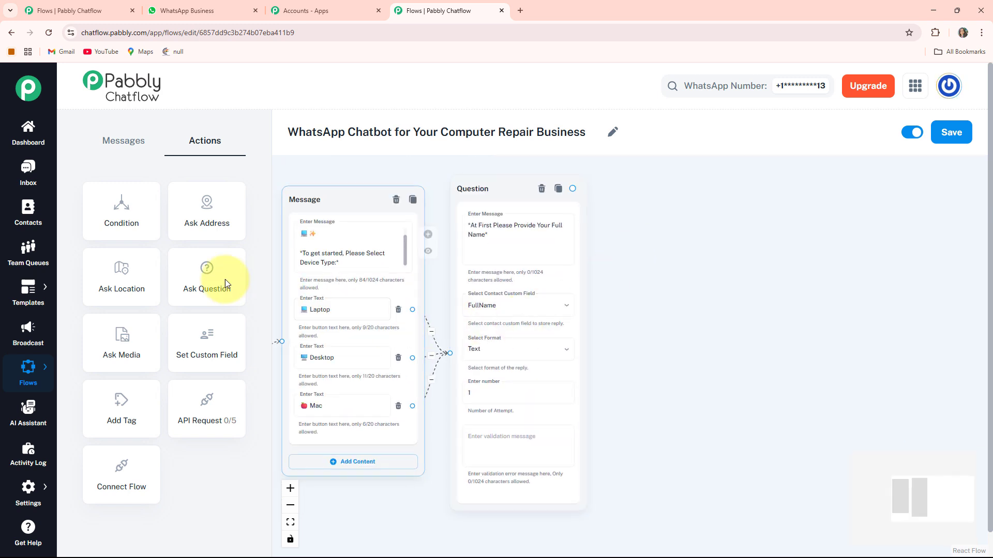
{"action": "left_click_drag", "start_coordinate": [667, 336], "coordinate": [764, 311]}
{"action": "left_click_drag", "start_coordinate": [296, 342], "coordinate": [834, 208]}
{"action": "left_click_drag", "start_coordinate": [910, 275], "coordinate": [775, 291]}
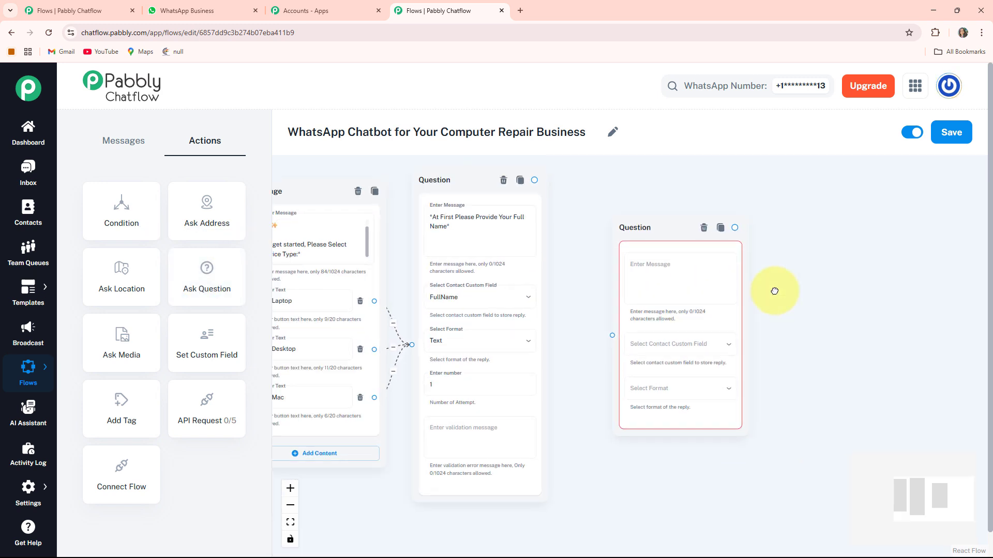
{"action": "left_click_drag", "start_coordinate": [668, 236], "coordinate": [648, 228]}
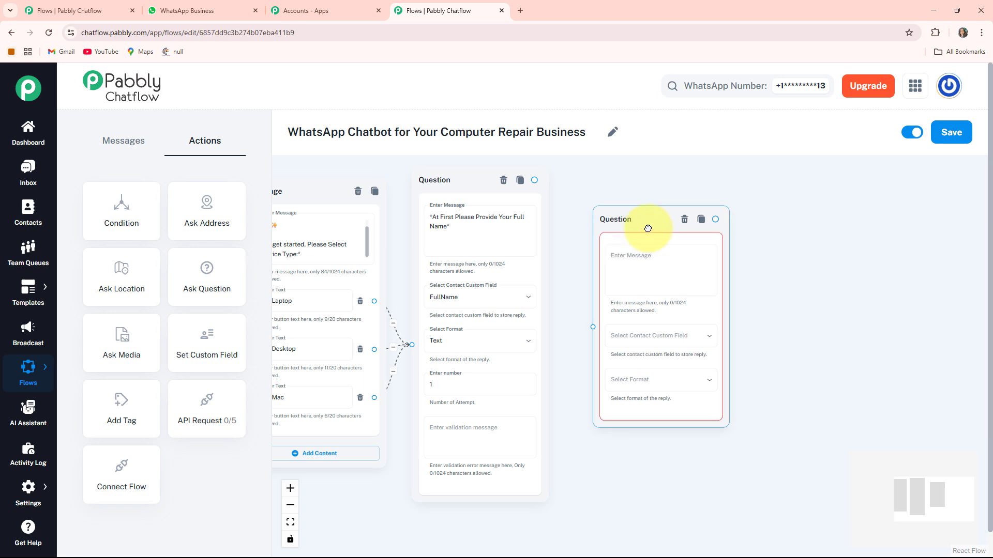
{"action": "scroll", "coordinate": [648, 228], "scroll_direction": "up", "scroll_amount": 2}
{"action": "left_click", "coordinate": [631, 288]}
{"action": "type", "text": "Please describe the problem you're experiencing with your device, so our expert technicians can assist you better. 🔍💬"}
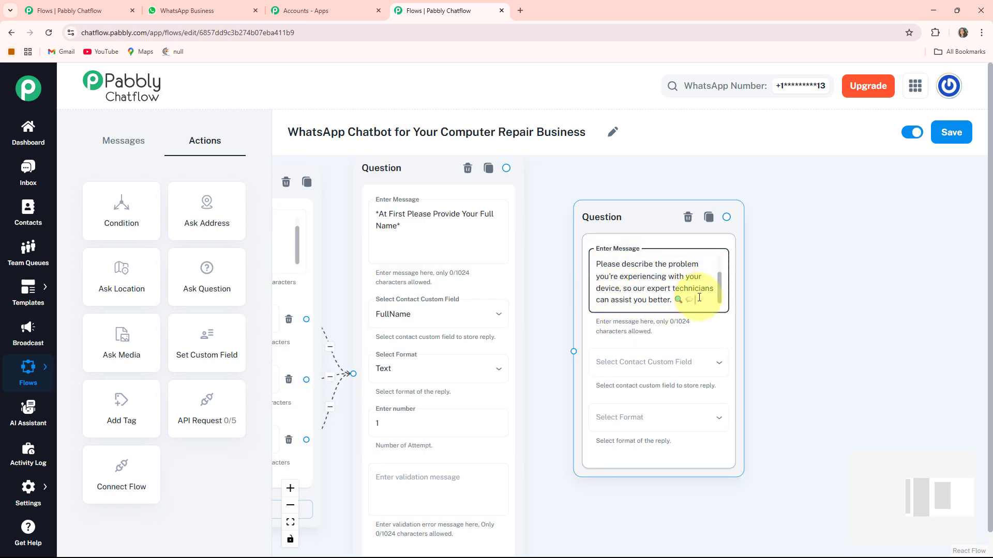
Store the problem-description question's reply in the Description custom field and set its reply format to Any.
{"action": "left_click", "coordinate": [780, 337]}
{"action": "left_click_drag", "start_coordinate": [780, 337], "coordinate": [756, 303]}
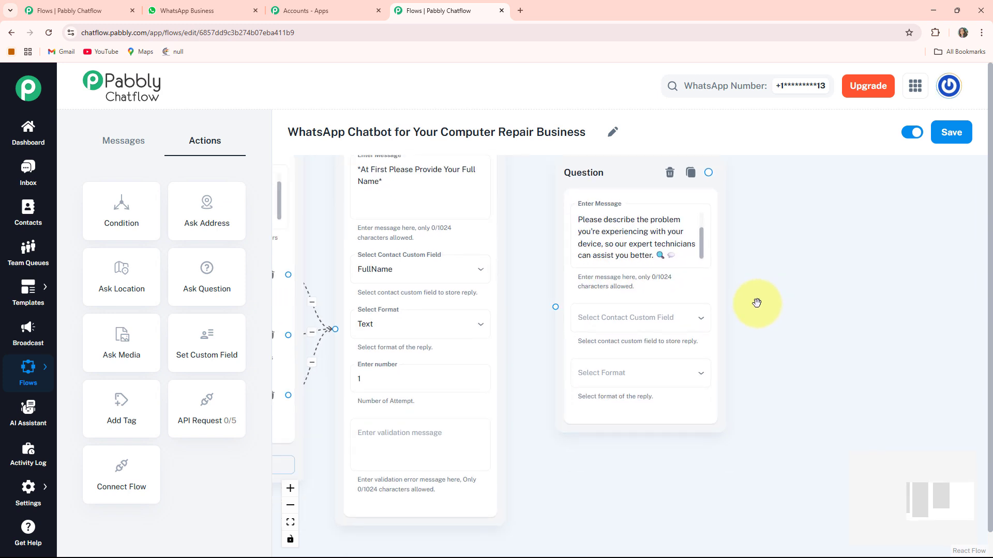
{"action": "left_click", "coordinate": [658, 326]}
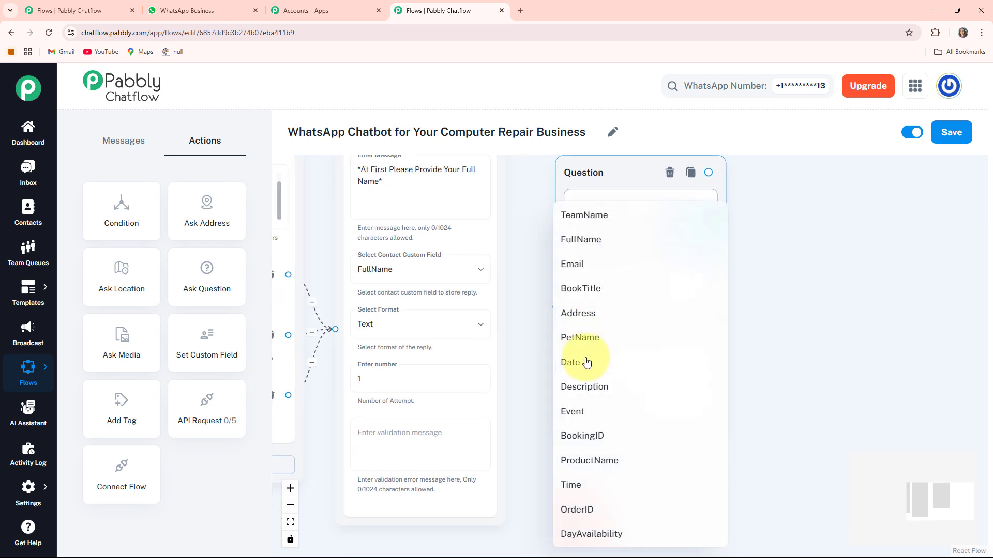
{"action": "left_click", "coordinate": [585, 388]}
{"action": "left_click", "coordinate": [659, 378]}
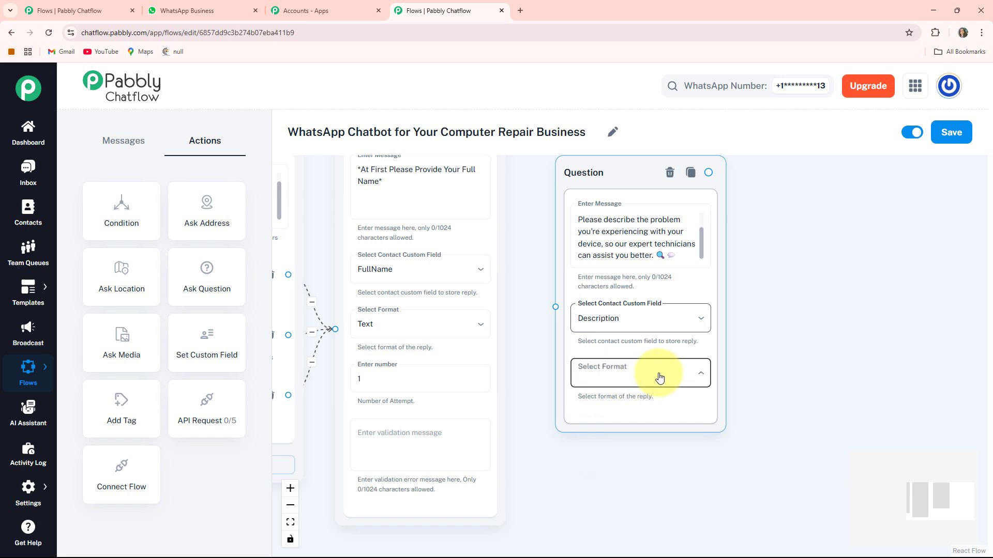
{"action": "left_click", "coordinate": [594, 393]}
Connect the full-name Question node to the problem-description Question node.
{"action": "left_click_drag", "start_coordinate": [528, 265], "coordinate": [556, 385]}
{"action": "left_click_drag", "start_coordinate": [529, 242], "coordinate": [563, 365]}
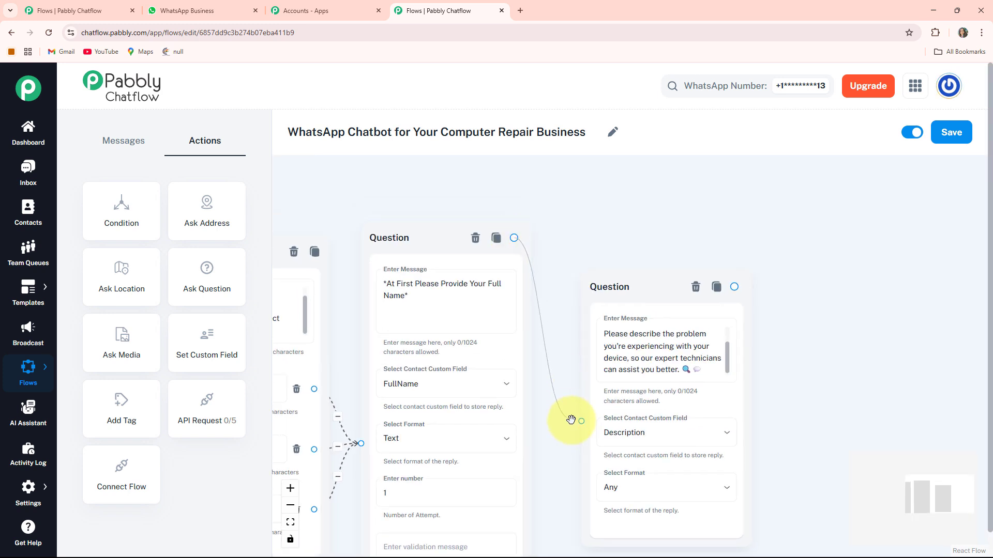
{"action": "left_click_drag", "start_coordinate": [573, 420], "coordinate": [574, 421]}
{"action": "left_click_drag", "start_coordinate": [731, 399], "coordinate": [665, 332]}
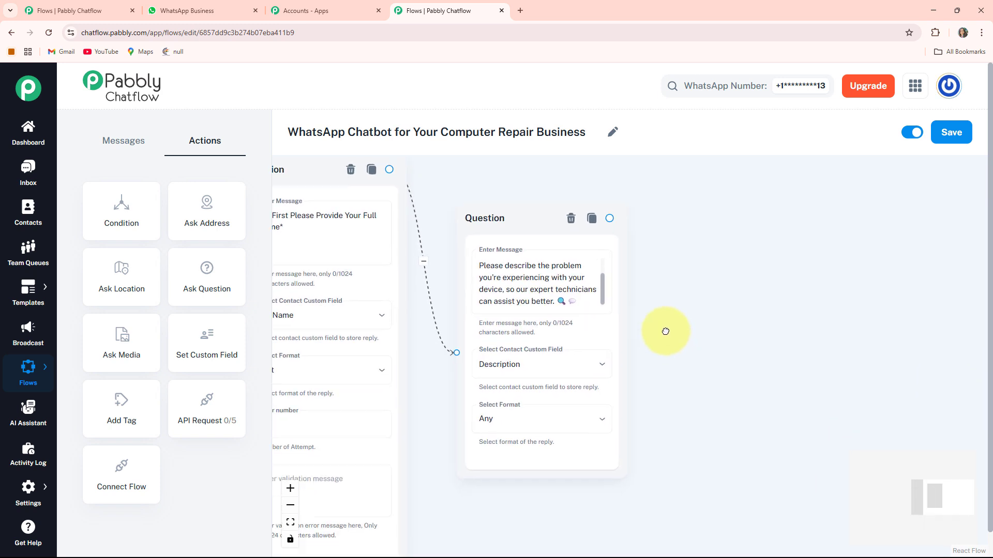
Add a third Ask Question node beside the problem-description question and paste the text asking for the full address or nearest area/landmark for pickup.
{"action": "scroll", "coordinate": [624, 366], "scroll_direction": "down", "scroll_amount": 3}
{"action": "scroll", "coordinate": [683, 367], "scroll_direction": "up", "scroll_amount": 2}
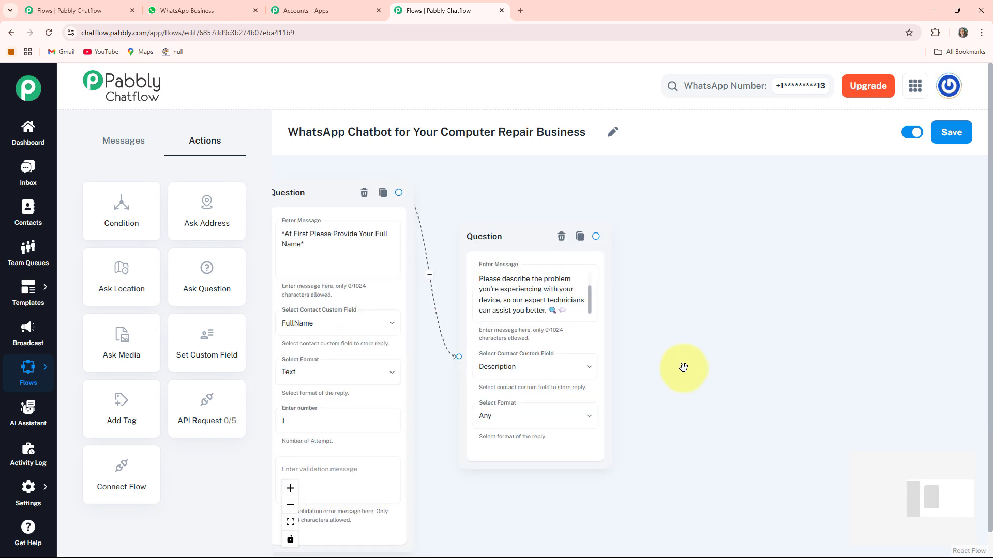
{"action": "scroll", "coordinate": [683, 367], "scroll_direction": "down", "scroll_amount": 1}
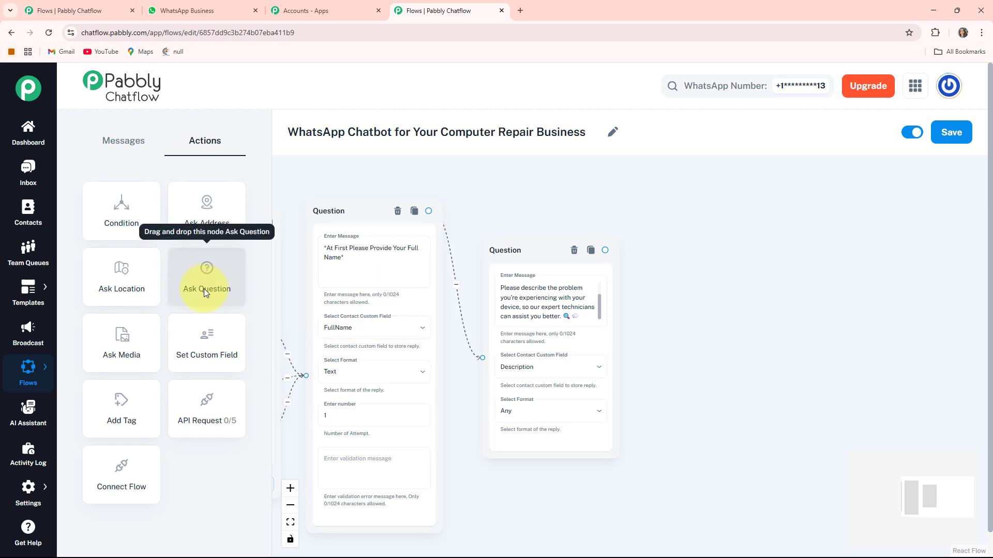
{"action": "left_click_drag", "start_coordinate": [286, 363], "coordinate": [436, 334]}
{"action": "left_click_drag", "start_coordinate": [207, 282], "coordinate": [885, 268]}
{"action": "left_click_drag", "start_coordinate": [837, 310], "coordinate": [715, 311]}
{"action": "left_click_drag", "start_coordinate": [819, 290], "coordinate": [727, 241]}
{"action": "left_click", "coordinate": [759, 288]}
{"action": "type", "text": "To proceed with the service, please share your full address or nearest area/landmark for pickup."}
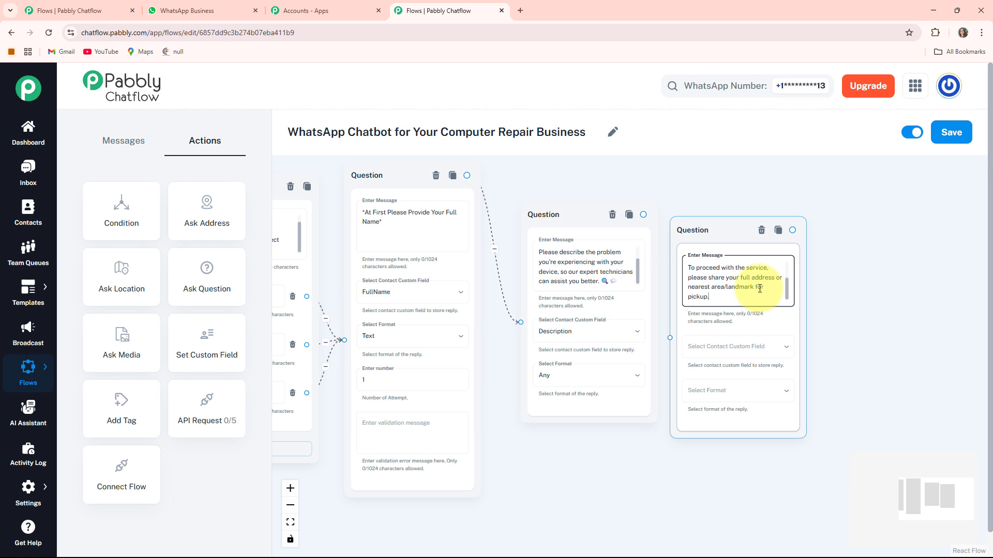
{"action": "left_click_drag", "start_coordinate": [732, 238], "coordinate": [748, 226]}
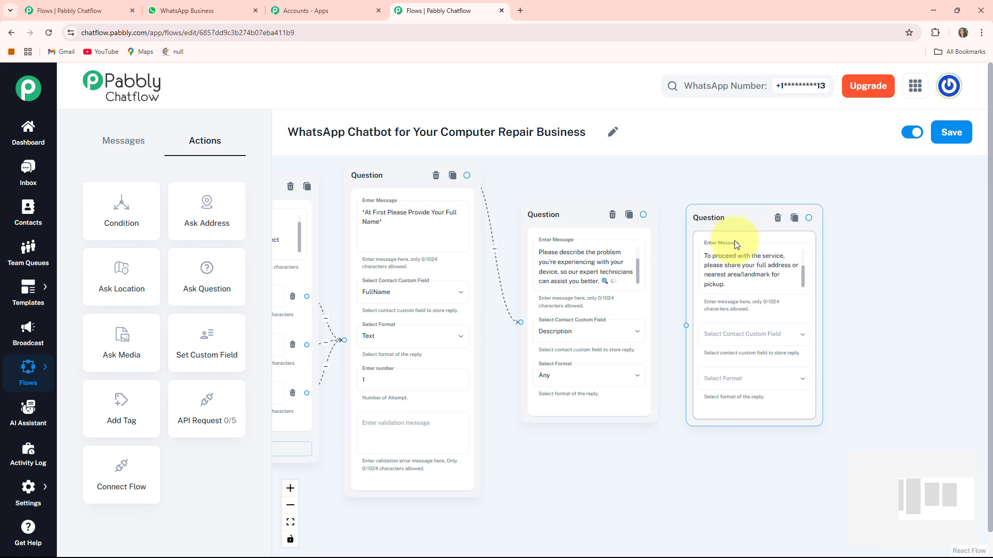
Store the pickup-address question's reply in the Address custom field with Text format, and connect the problem-description Question node to it.
{"action": "left_click_drag", "start_coordinate": [824, 343], "coordinate": [688, 305]}
{"action": "left_click", "coordinate": [638, 300]}
{"action": "left_click", "coordinate": [582, 312]}
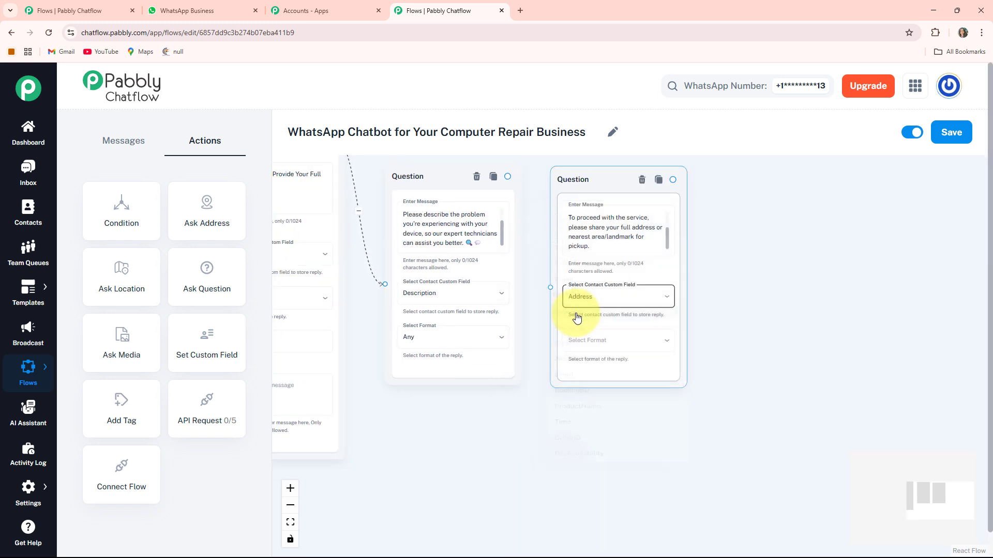
{"action": "left_click", "coordinate": [611, 343]}
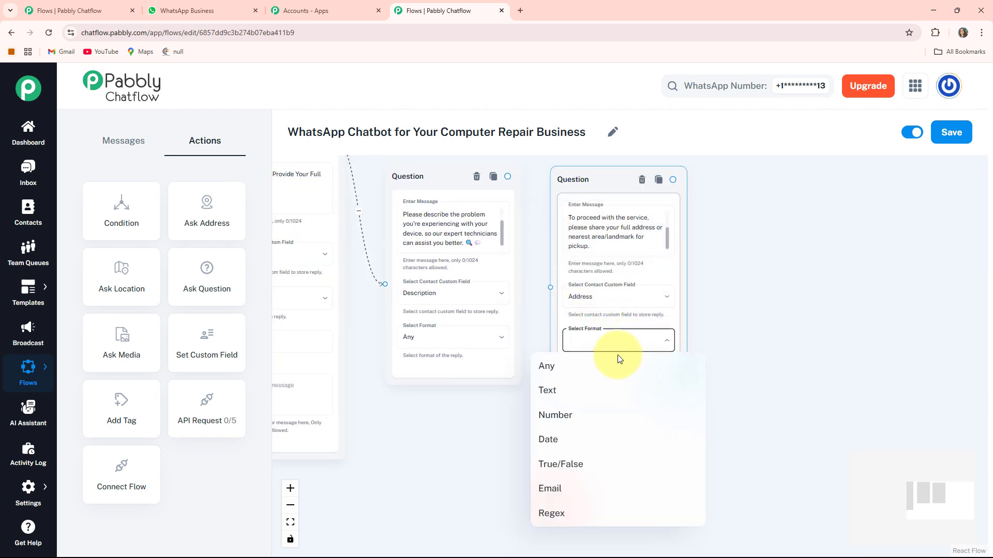
{"action": "left_click", "coordinate": [551, 401]}
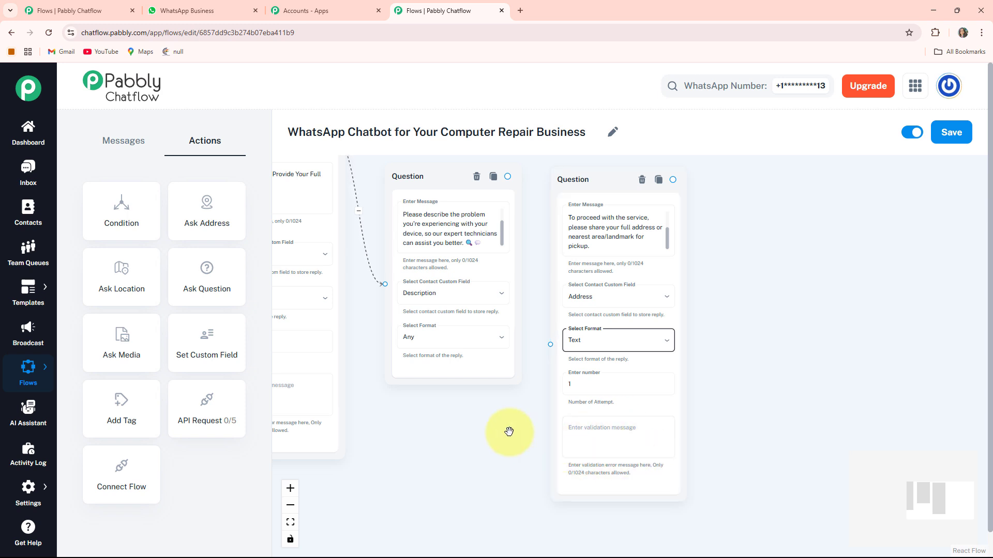
{"action": "left_click_drag", "start_coordinate": [508, 433], "coordinate": [505, 459]}
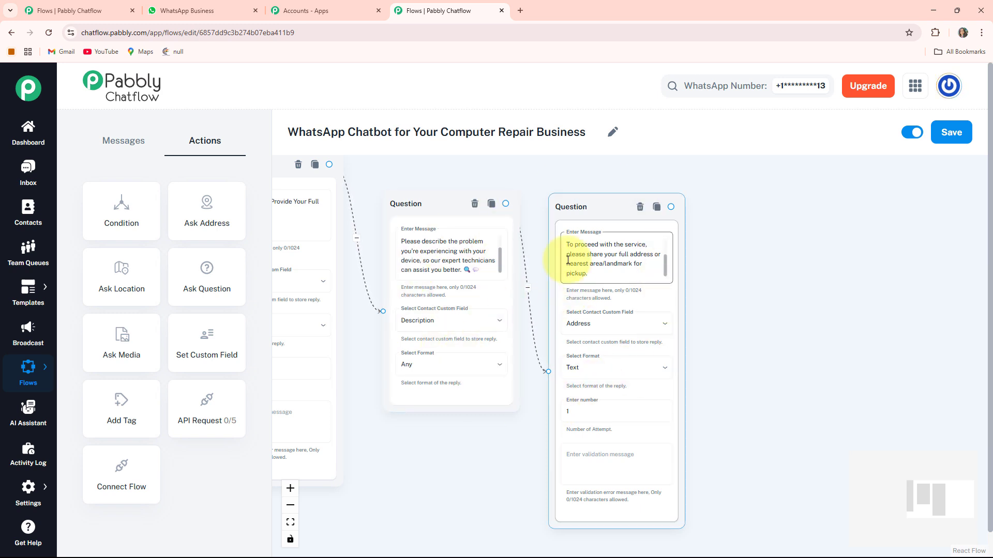
Add an API Request node beside the pickup-address question, open its configuration and set the request method to POST.
{"action": "scroll", "coordinate": [568, 260], "scroll_direction": "down", "scroll_amount": 3}
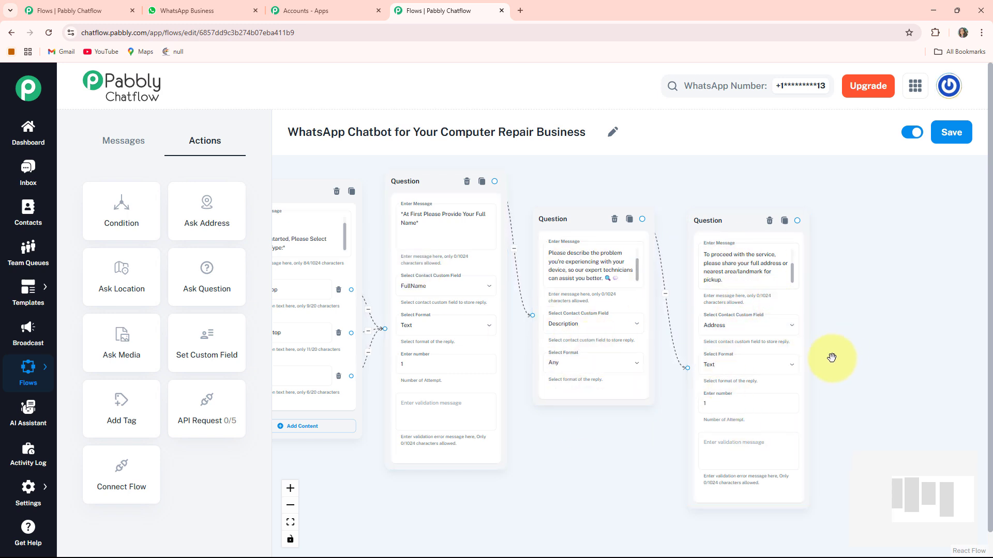
{"action": "left_click_drag", "start_coordinate": [197, 411], "coordinate": [312, 499]}
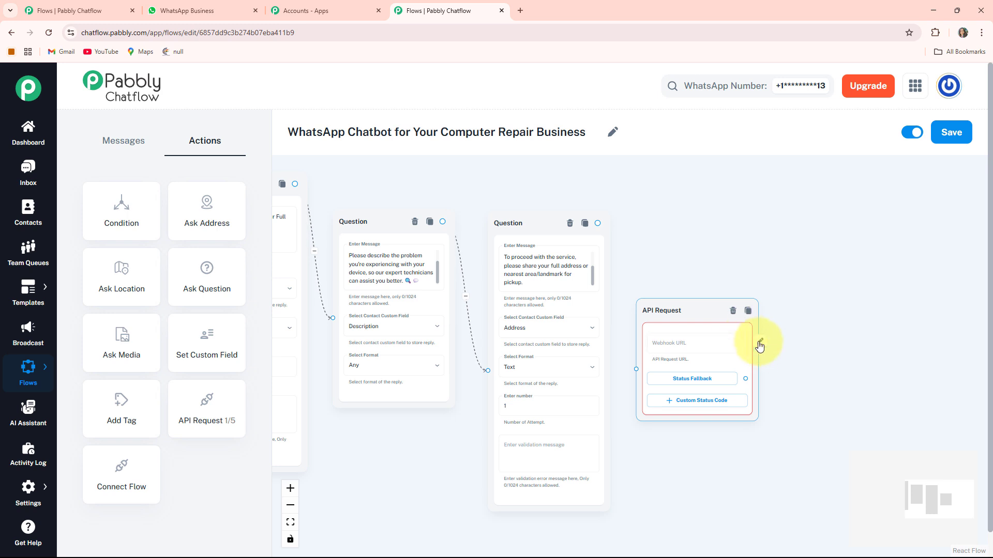
{"action": "left_click", "coordinate": [760, 350]}
{"action": "left_click", "coordinate": [337, 225]}
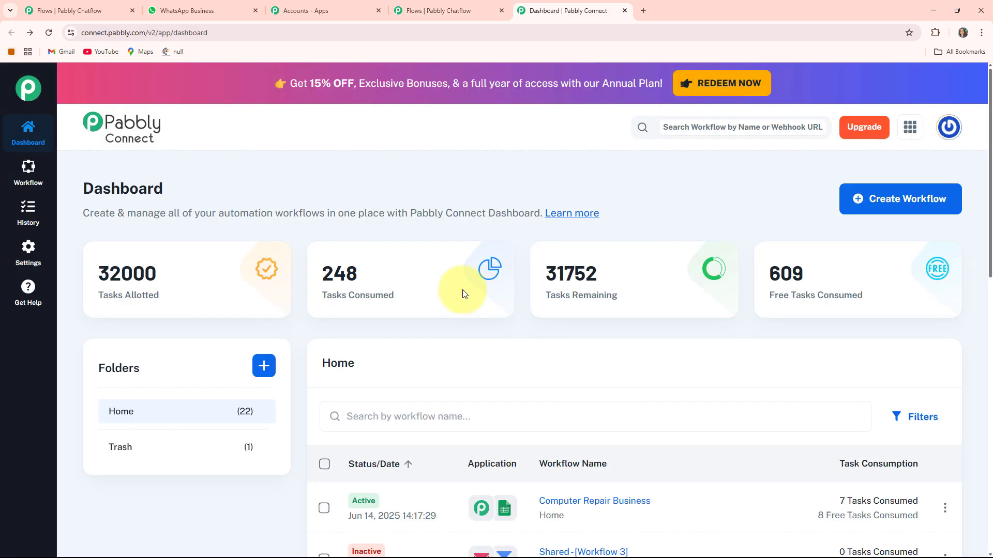
Switch to the Pabbly Connect dashboard and open the Computer Repair Business workflow.
{"action": "scroll", "coordinate": [515, 333], "scroll_direction": "down", "scroll_amount": 2}
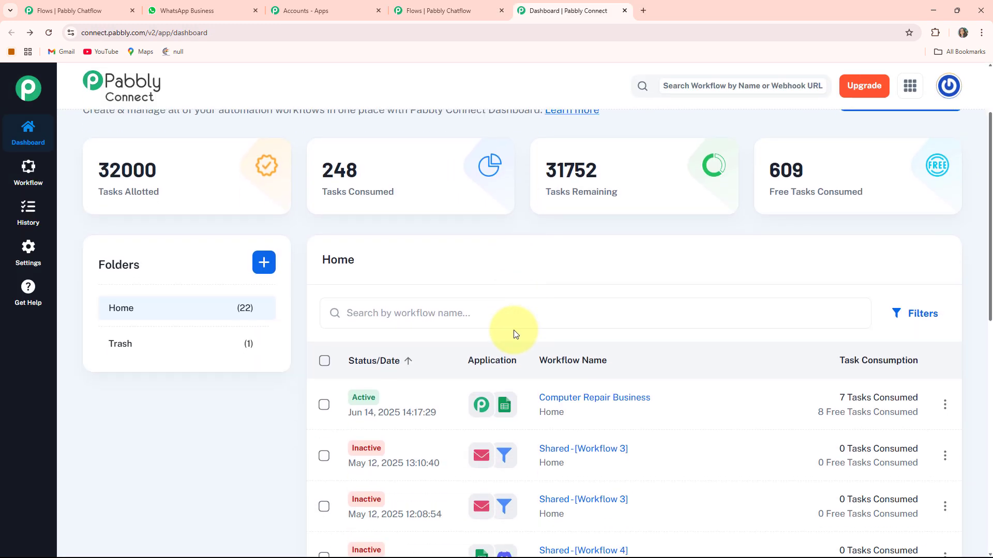
{"action": "scroll", "coordinate": [511, 333], "scroll_direction": "up", "scroll_amount": 3}
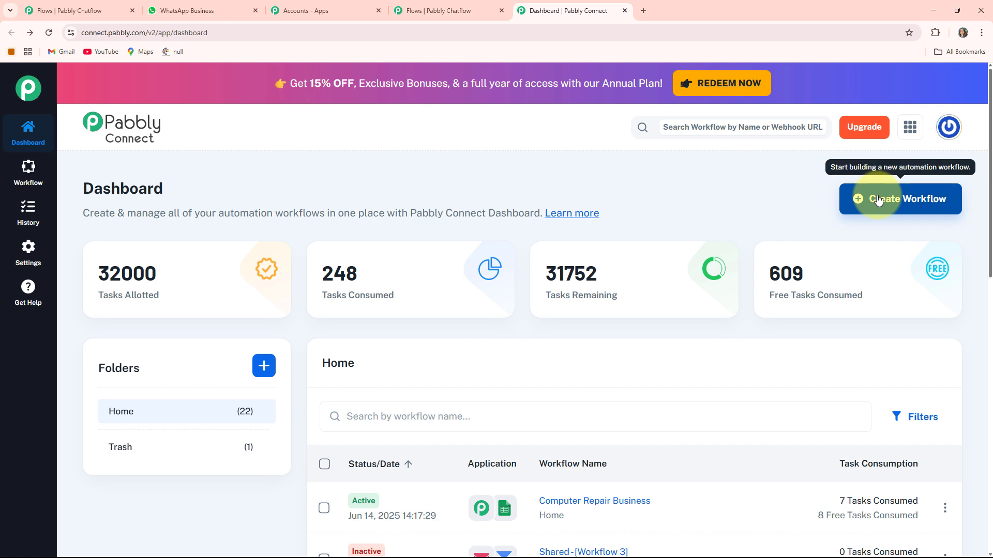
{"action": "scroll", "coordinate": [144, 377], "scroll_direction": "down", "scroll_amount": 1}
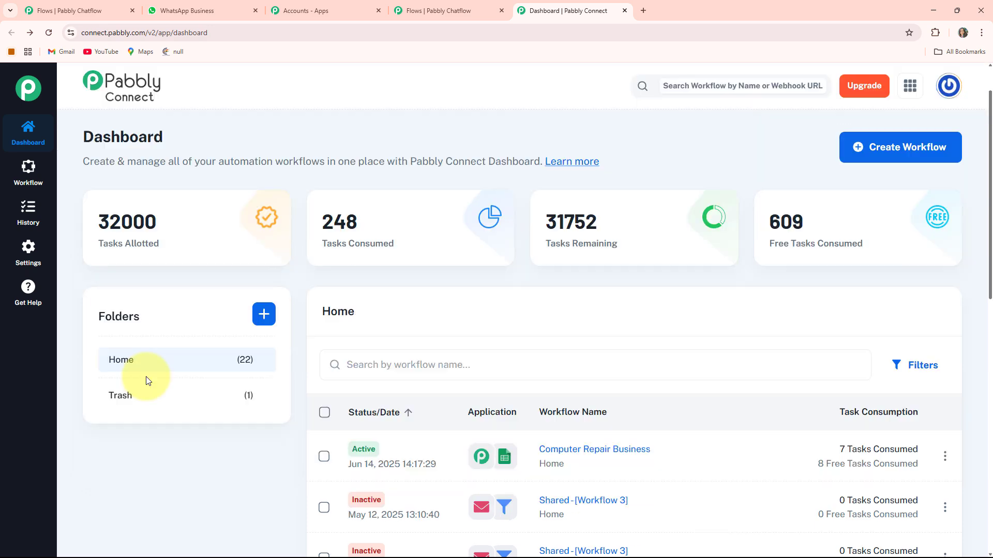
{"action": "scroll", "coordinate": [517, 364], "scroll_direction": "down", "scroll_amount": 2}
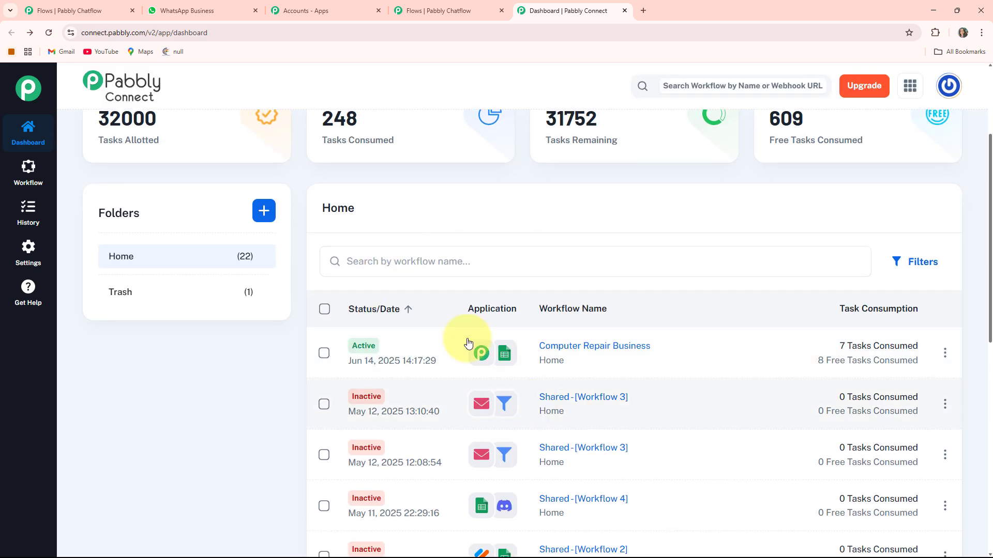
{"action": "scroll", "coordinate": [608, 336], "scroll_direction": "up", "scroll_amount": 3}
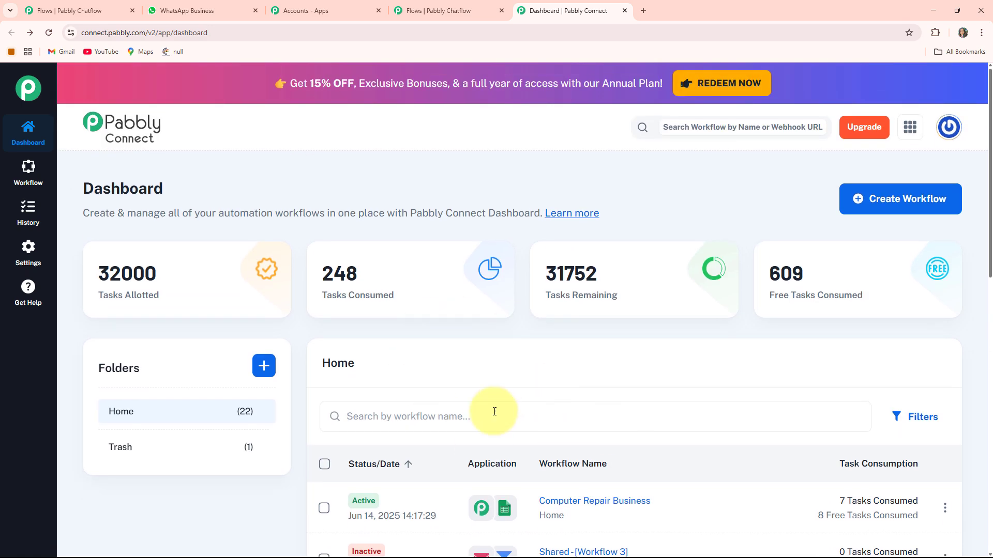
{"action": "mouse_move", "coordinate": [713, 293]}
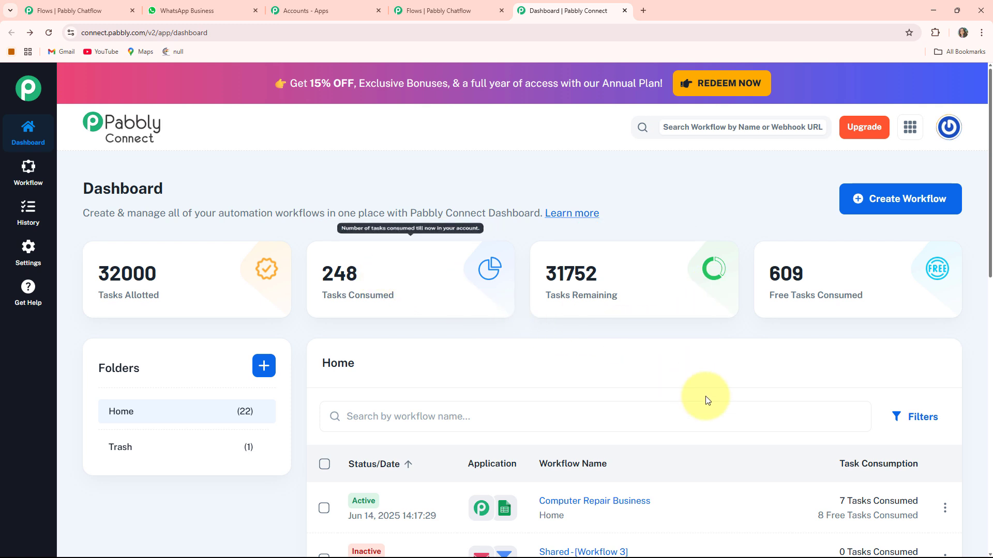
{"action": "scroll", "coordinate": [666, 500], "scroll_direction": "down", "scroll_amount": 1}
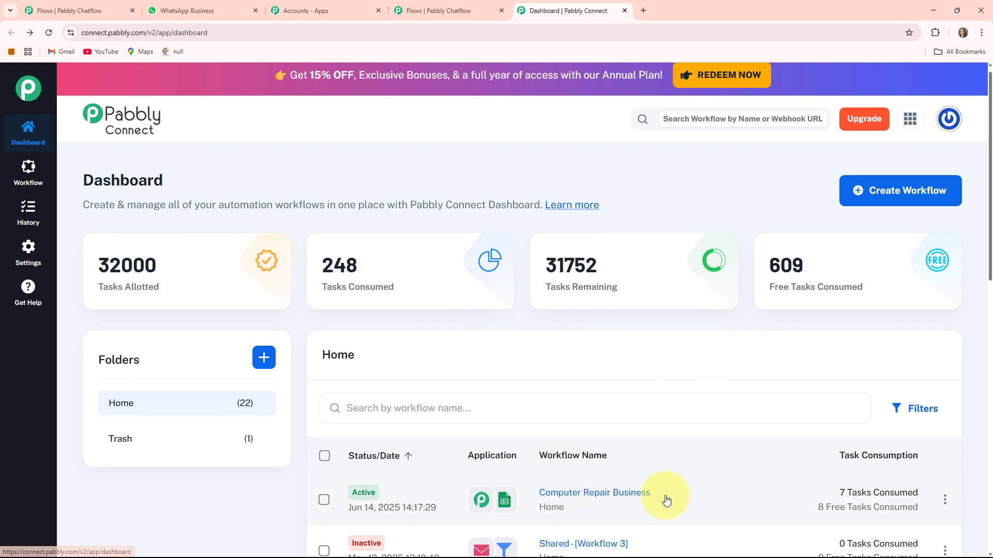
{"action": "scroll", "coordinate": [666, 500], "scroll_direction": "down", "scroll_amount": 3}
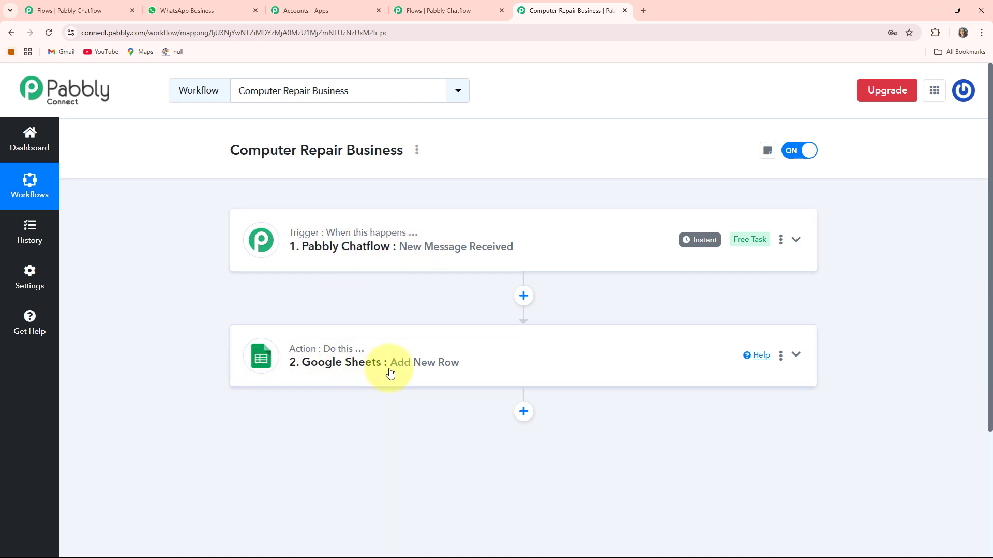
Copy the webhook URL from the workflow's Pabbly Chatflow trigger and paste it as the API Request URL in Pabbly Chatflow.
{"action": "left_click", "coordinate": [795, 239]}
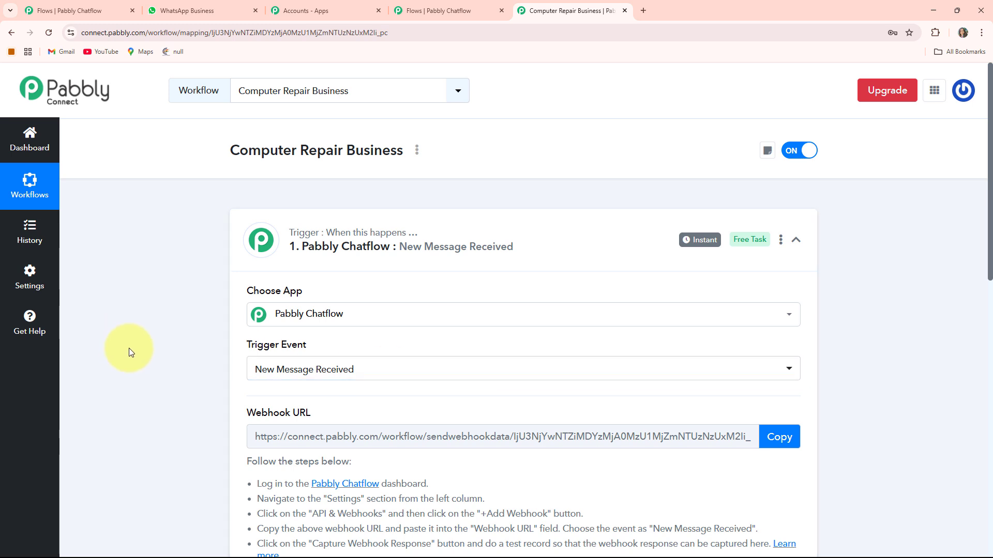
{"action": "left_click_drag", "start_coordinate": [128, 349], "coordinate": [157, 332]}
{"action": "left_click", "coordinate": [155, 328]}
{"action": "scroll", "coordinate": [155, 328], "scroll_direction": "down", "scroll_amount": 2}
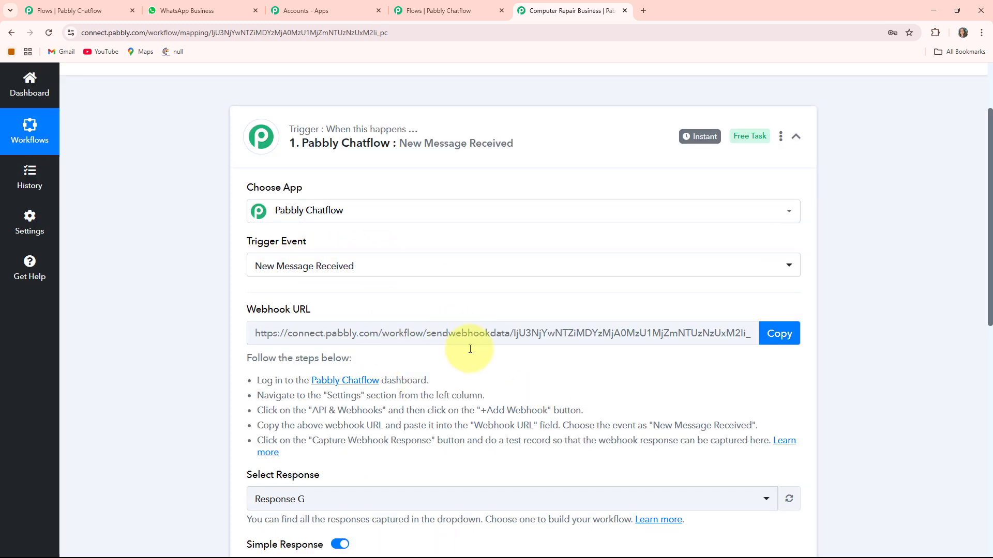
{"action": "left_click", "coordinate": [789, 341]}
{"action": "left_click", "coordinate": [438, 10]}
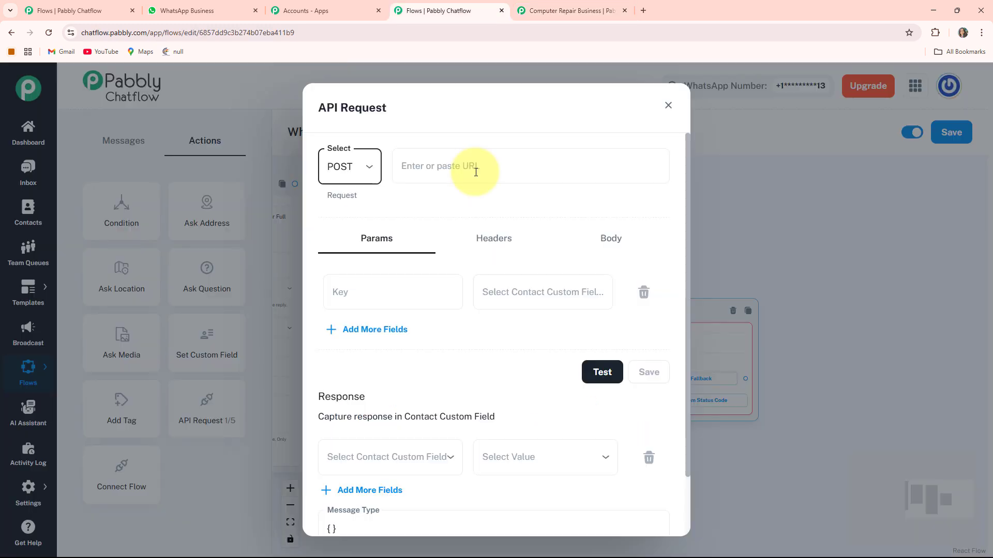
{"action": "left_click", "coordinate": [475, 171]}
{"action": "key", "text": "ctrl+v"}
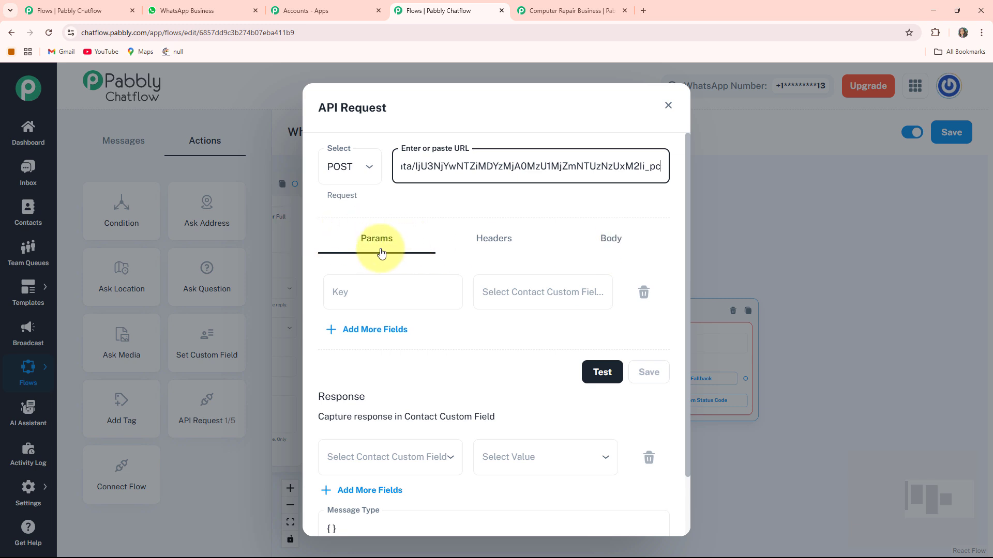
Set the values of the API request's first two parameters to $FullName and $Description.
{"action": "left_click", "coordinate": [533, 292]}
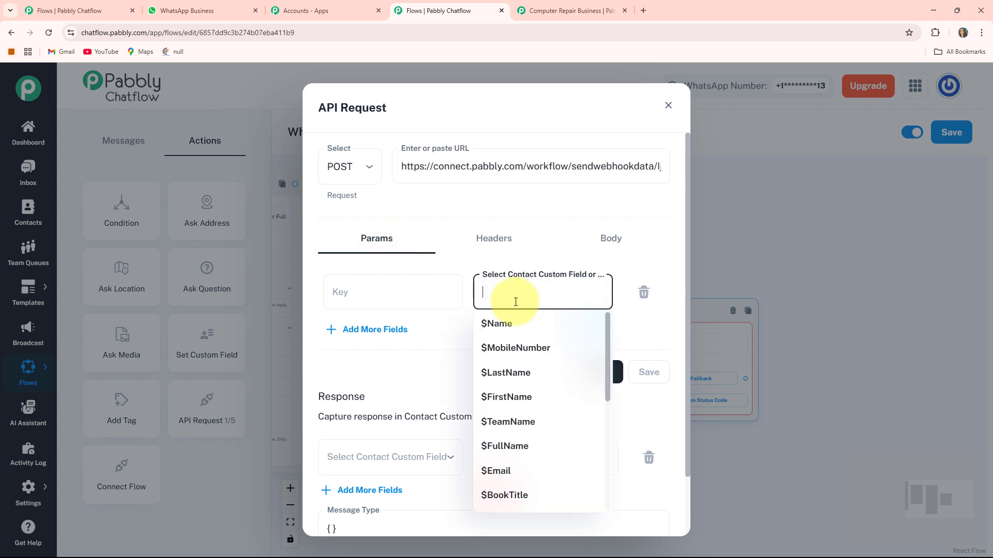
{"action": "left_click", "coordinate": [507, 444]}
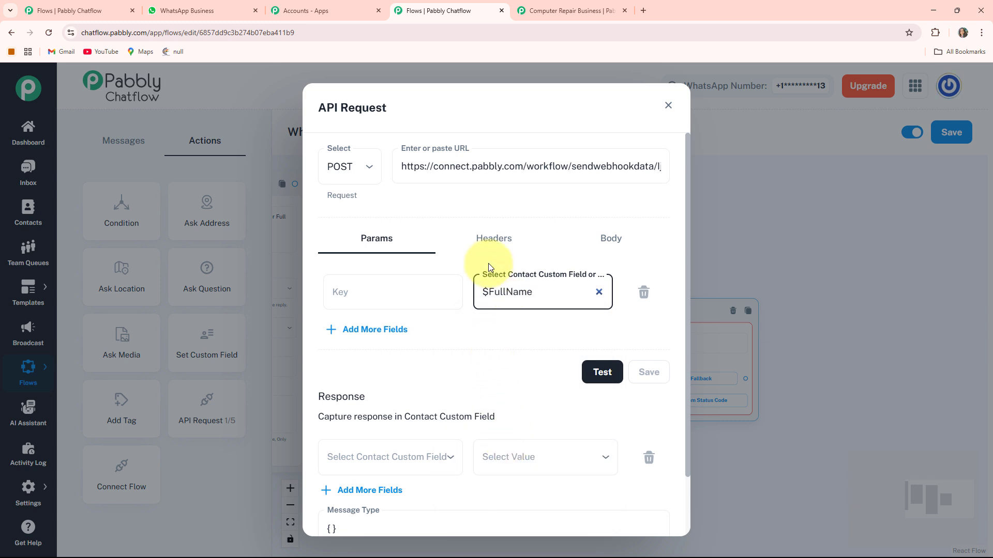
{"action": "left_click", "coordinate": [344, 331]}
{"action": "left_click", "coordinate": [543, 344]}
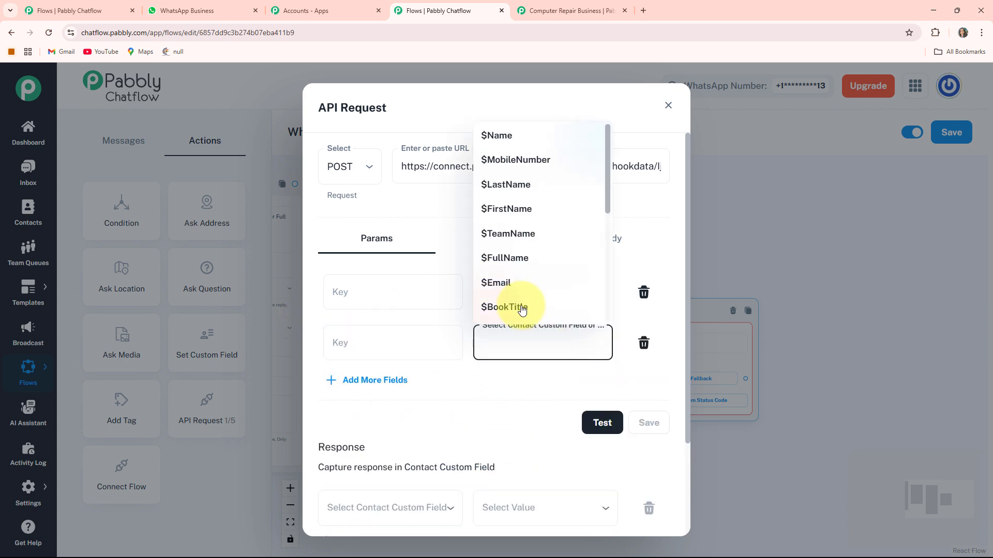
{"action": "scroll", "coordinate": [514, 222], "scroll_direction": "down", "scroll_amount": 4}
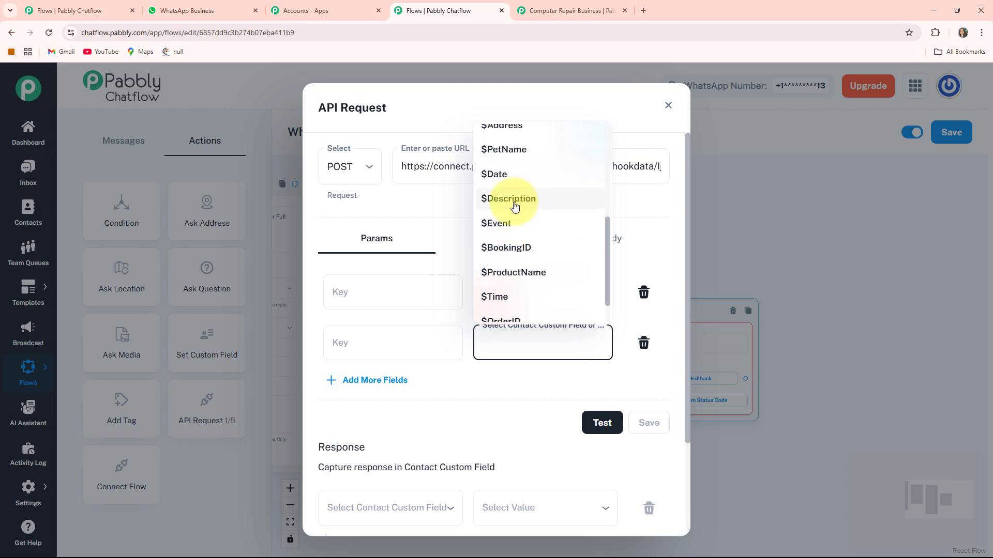
{"action": "left_click", "coordinate": [515, 207]}
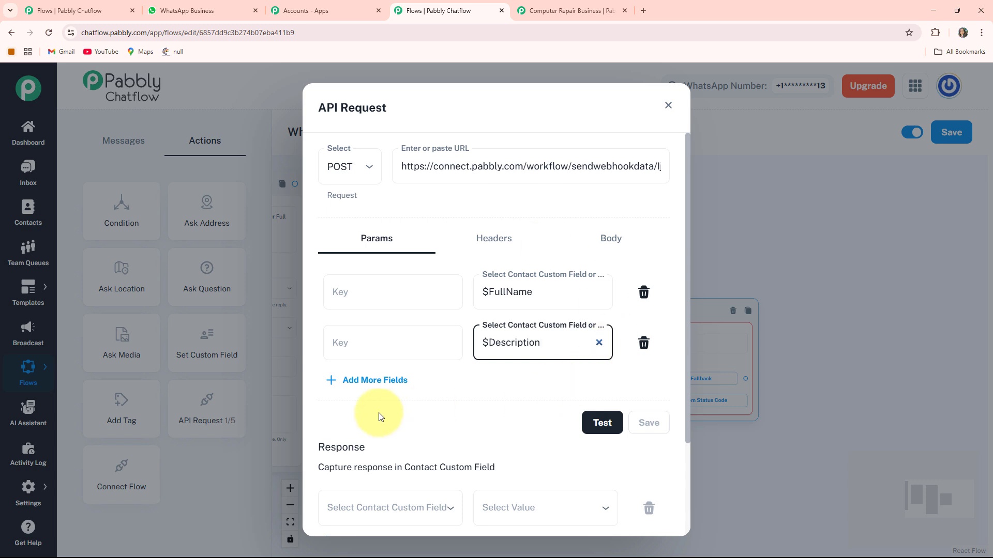
Add a third parameter with the value $Address and enter FullName, Description and Address as the three parameter keys.
{"action": "left_click", "coordinate": [351, 379]}
{"action": "left_click", "coordinate": [505, 400]}
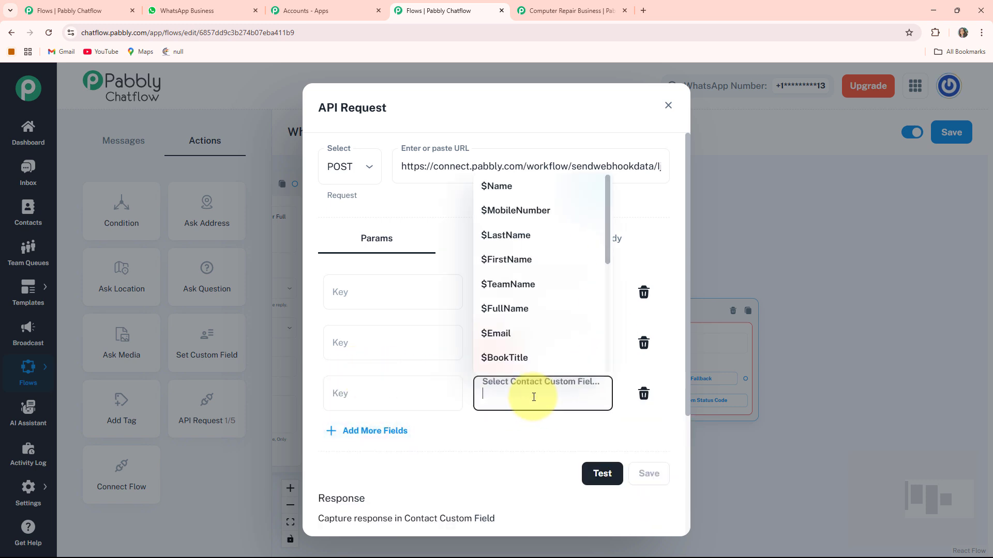
{"action": "scroll", "coordinate": [522, 294], "scroll_direction": "down", "scroll_amount": 4}
{"action": "left_click", "coordinate": [502, 178]}
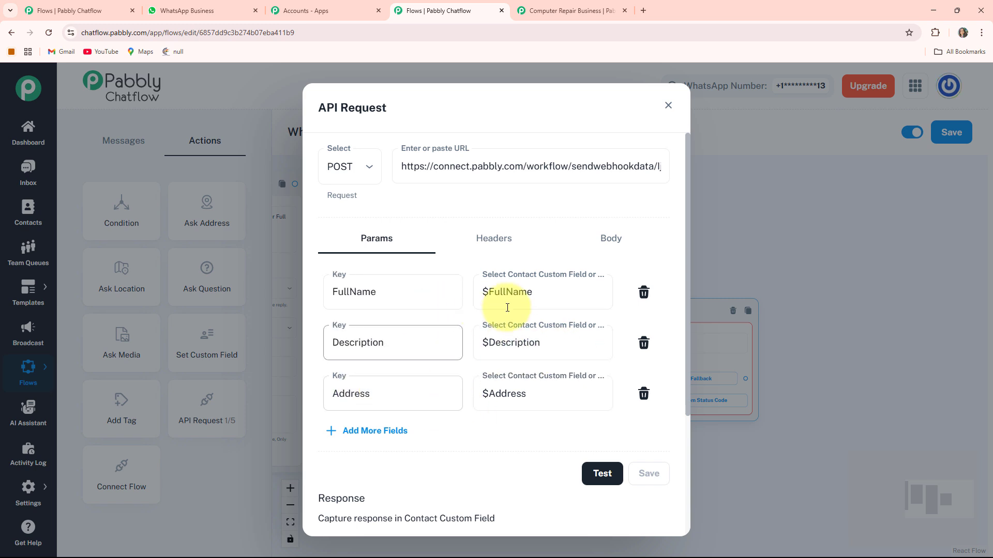
{"action": "left_click", "coordinate": [505, 291]}
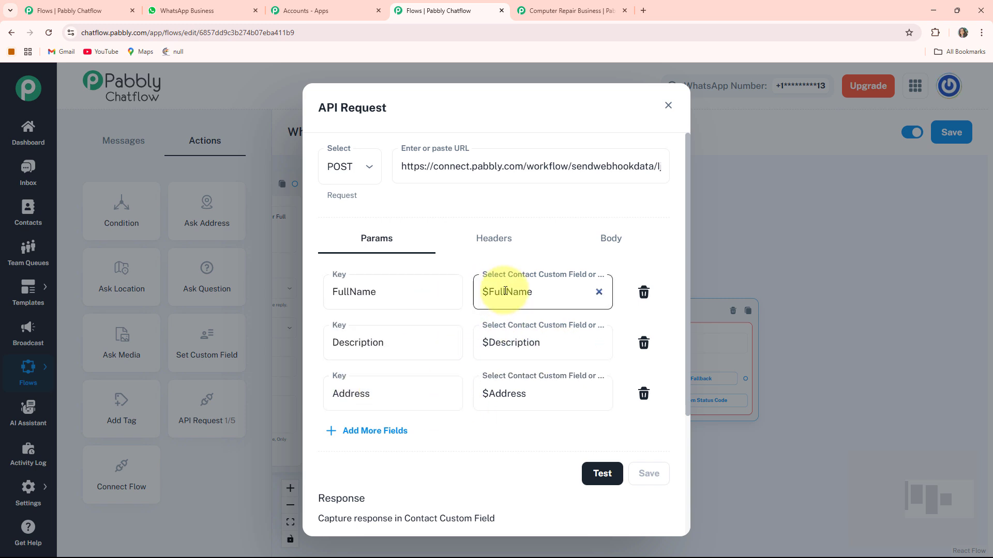
{"action": "left_click", "coordinate": [534, 348]}
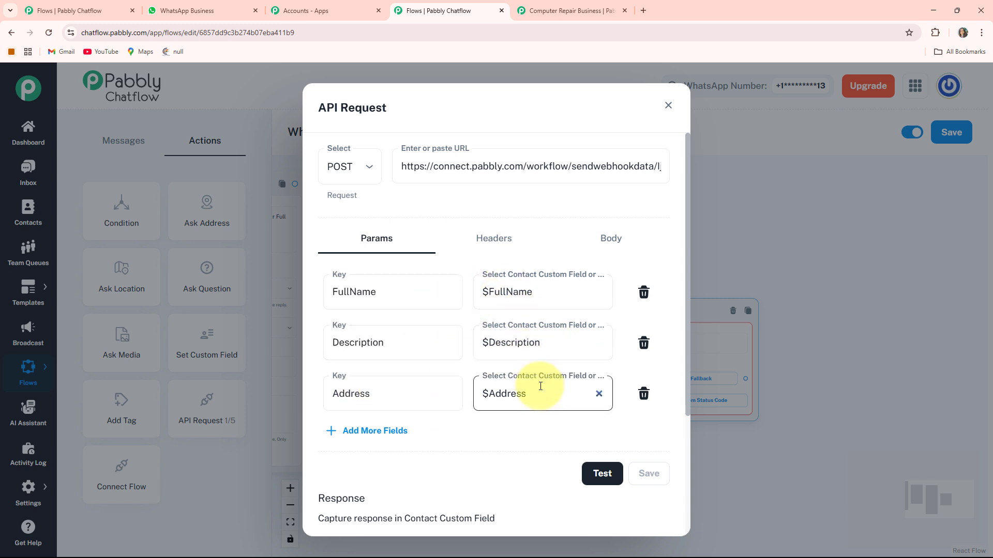
Test the API request and check the FullName, Description and Address response captured by the Pabbly Connect workflow's Chatflow trigger.
{"action": "scroll", "coordinate": [600, 420], "scroll_direction": "down", "scroll_amount": 1}
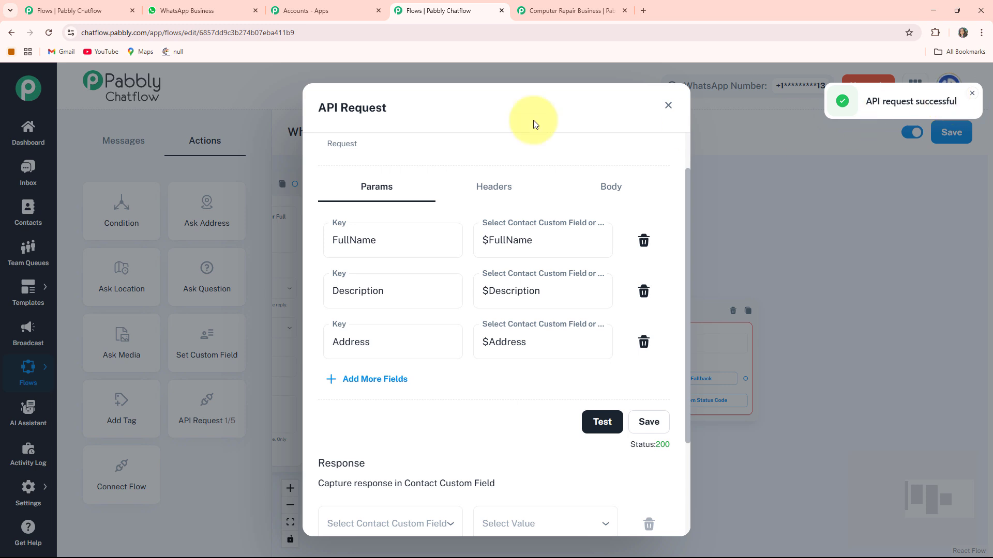
{"action": "left_click", "coordinate": [559, 14]}
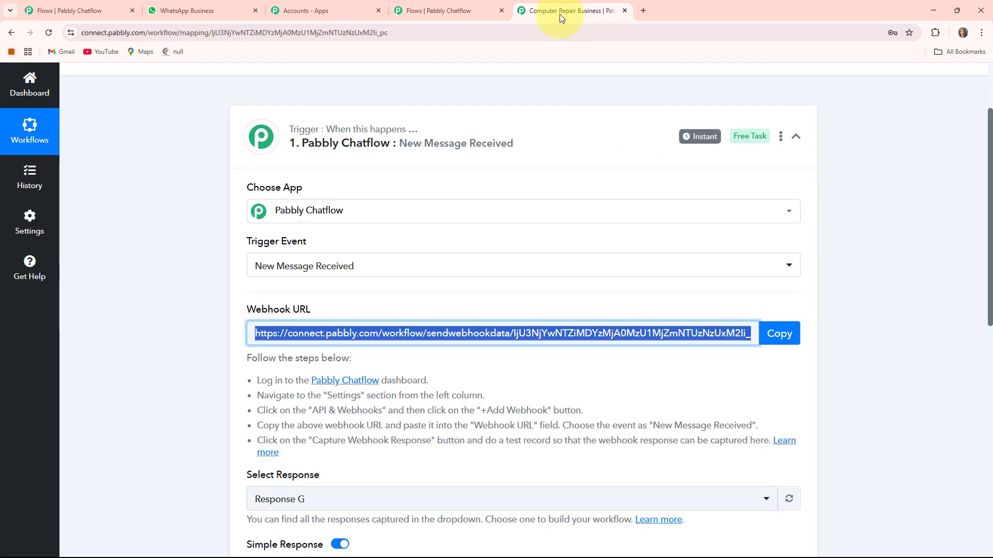
{"action": "scroll", "coordinate": [470, 395], "scroll_direction": "down", "scroll_amount": 2}
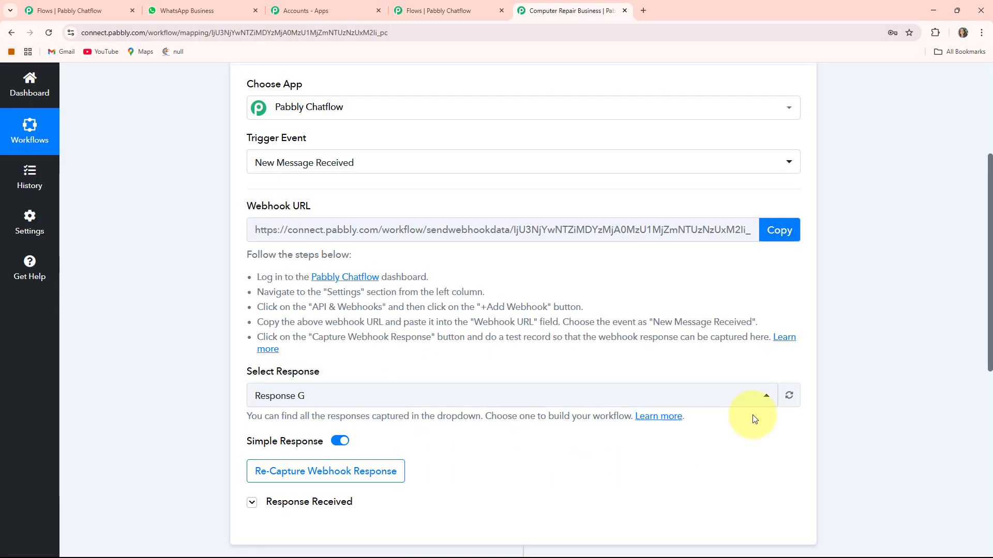
{"action": "left_click", "coordinate": [786, 398]}
{"action": "scroll", "coordinate": [517, 404], "scroll_direction": "down", "scroll_amount": 4}
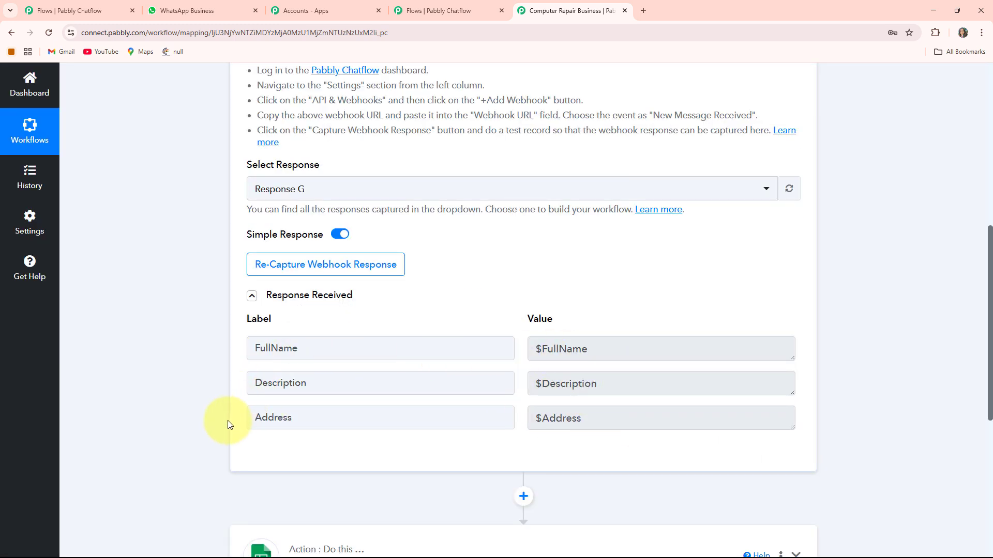
{"action": "left_click", "coordinate": [421, 10]}
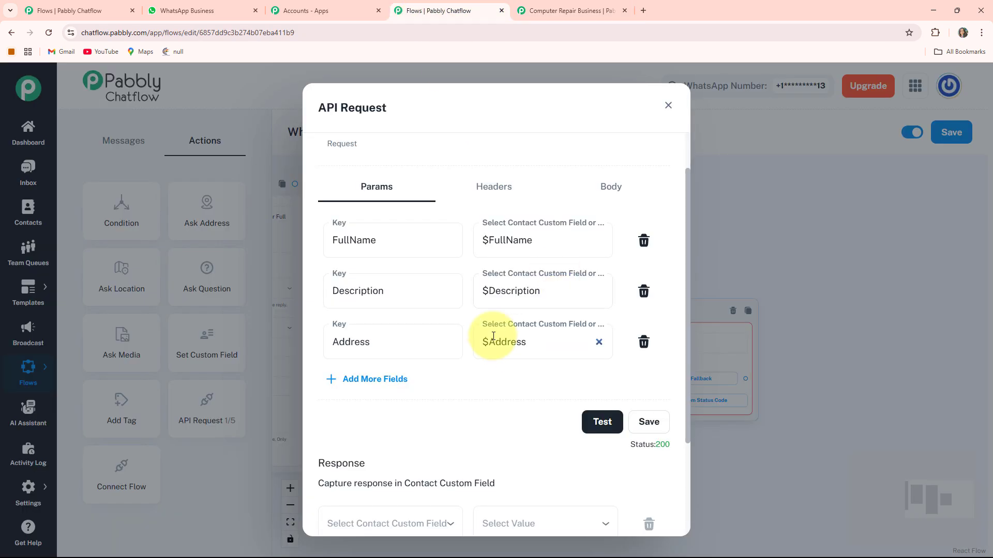
{"action": "left_click", "coordinate": [542, 16]}
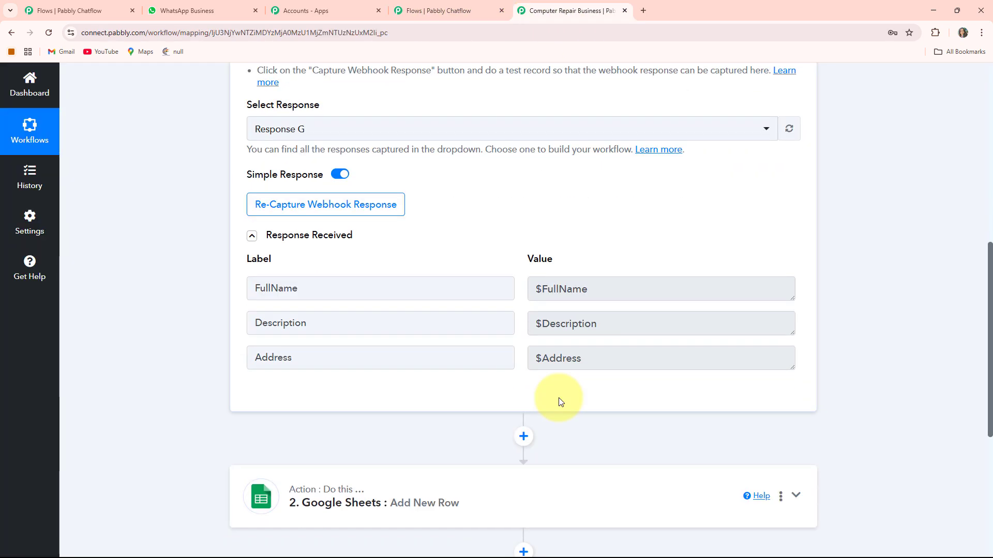
Review the Google Sheets Add New Row action's spreadsheet and the FullName, Description and Address mappings, and save the action.
{"action": "scroll", "coordinate": [565, 400], "scroll_direction": "down", "scroll_amount": 3}
{"action": "left_click", "coordinate": [795, 348]}
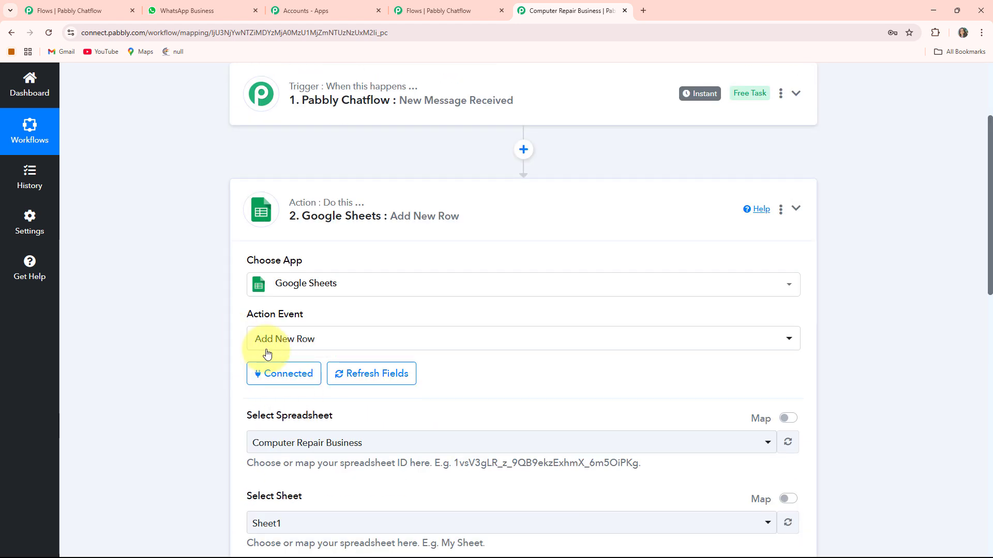
{"action": "scroll", "coordinate": [336, 356], "scroll_direction": "down", "scroll_amount": 2}
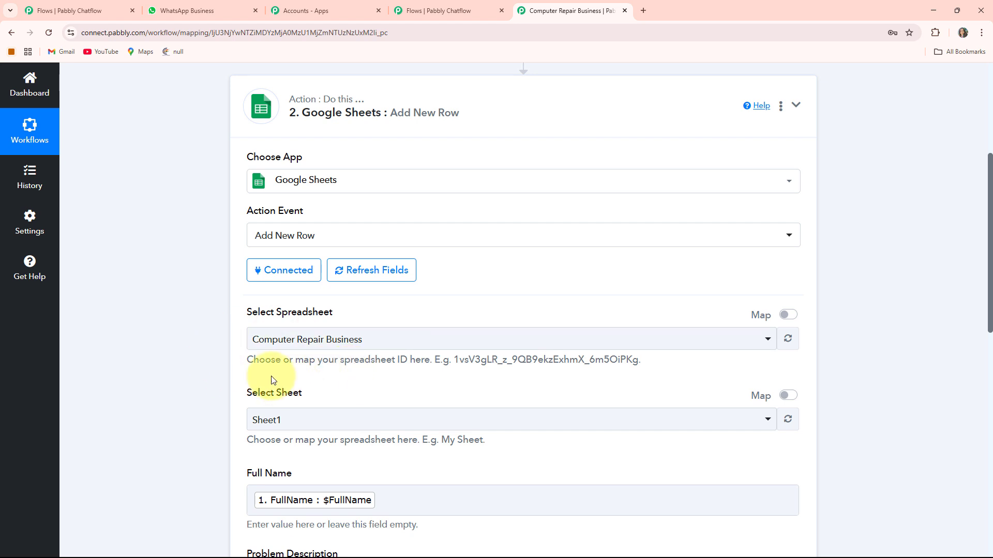
{"action": "scroll", "coordinate": [406, 343], "scroll_direction": "down", "scroll_amount": 6}
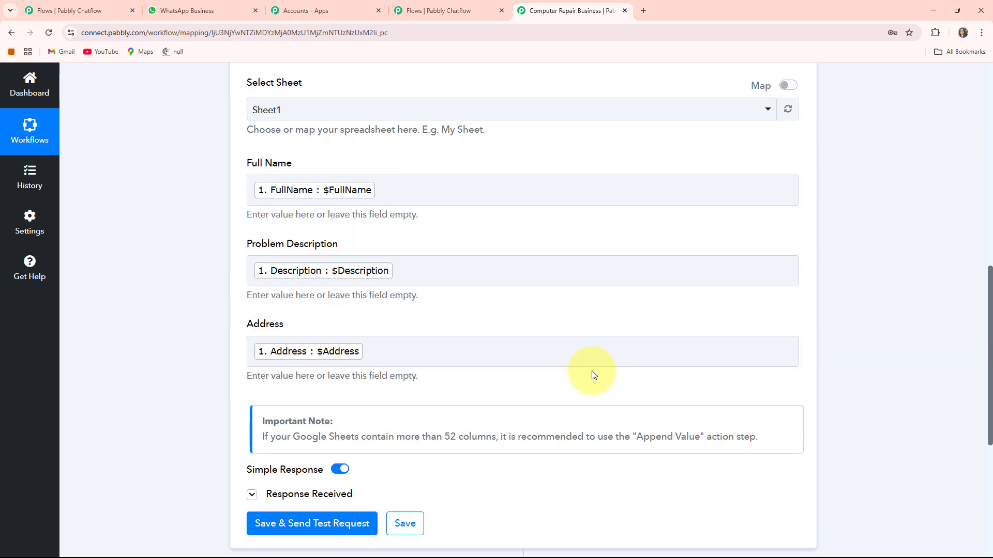
{"action": "scroll", "coordinate": [591, 371], "scroll_direction": "up", "scroll_amount": 10}
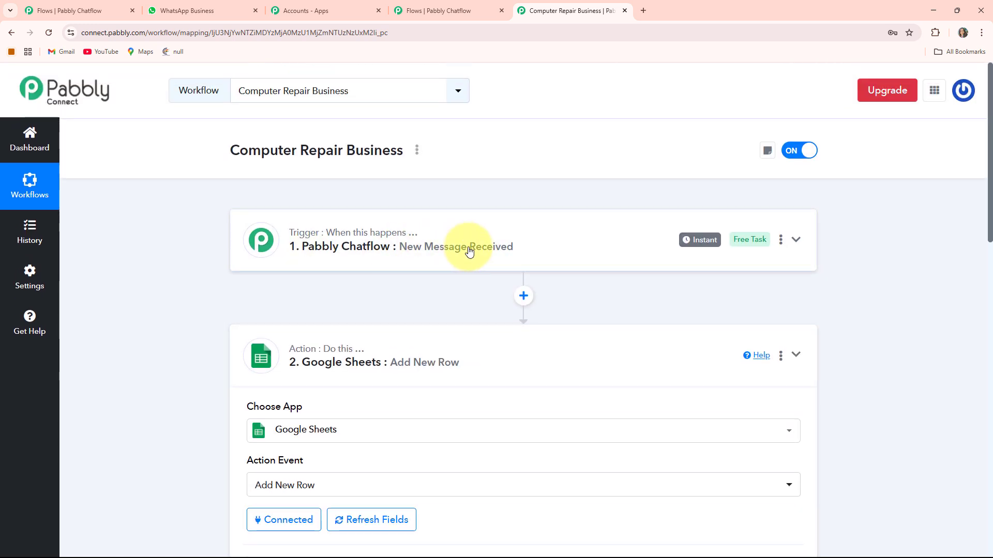
{"action": "scroll", "coordinate": [469, 247], "scroll_direction": "down", "scroll_amount": 10}
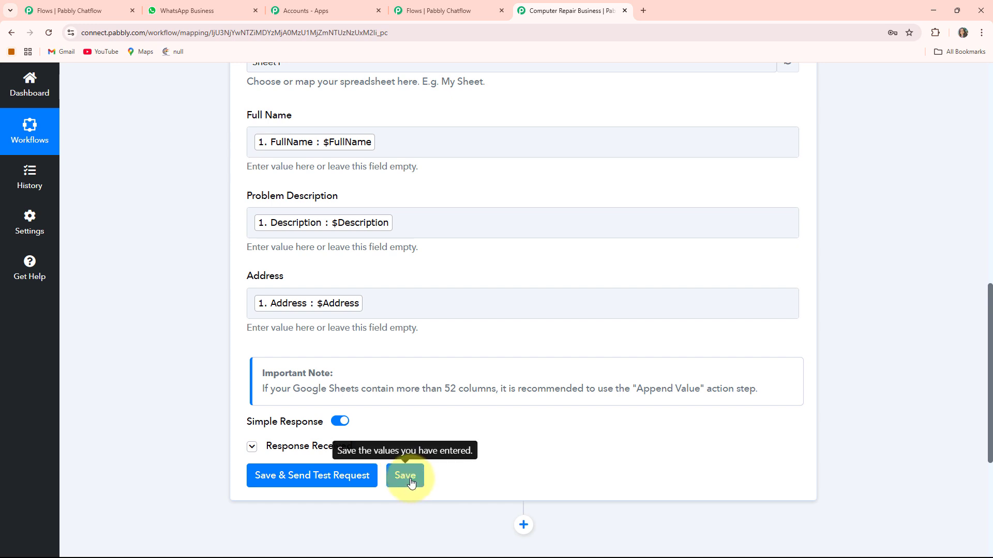
{"action": "left_click", "coordinate": [411, 481]}
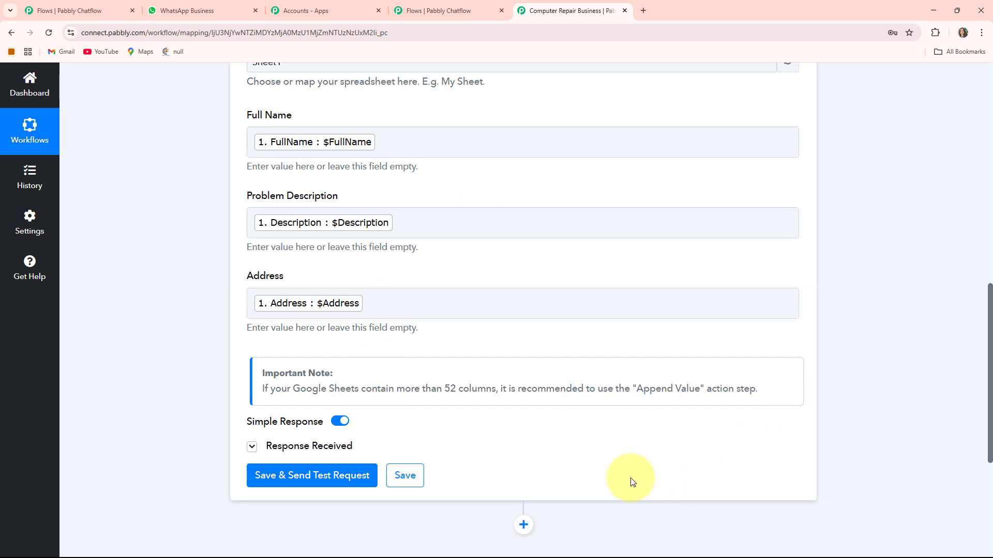
Back in Pabbly Chatflow, save and close the API request settings and connect the address question to the API Request block.
{"action": "left_click", "coordinate": [450, 11]}
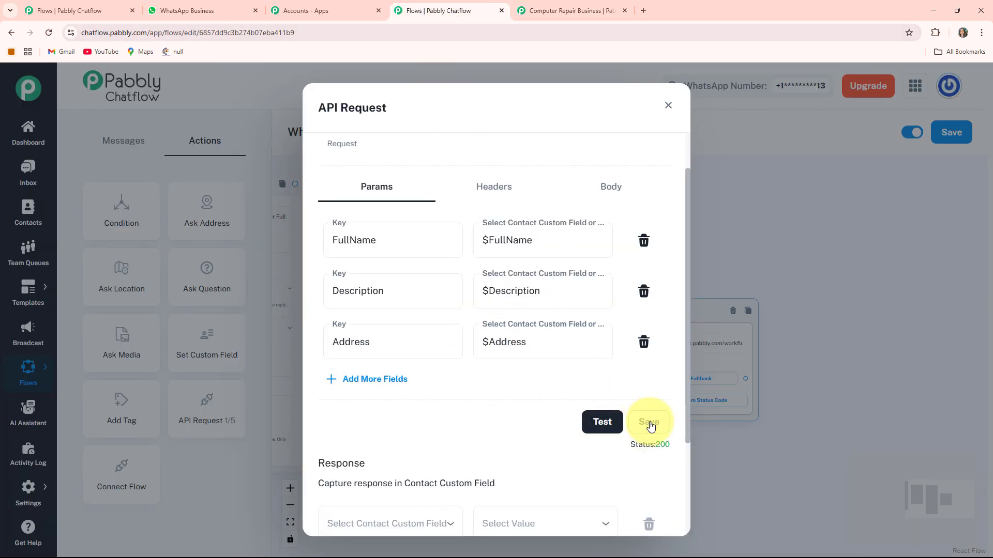
{"action": "left_click", "coordinate": [667, 106]}
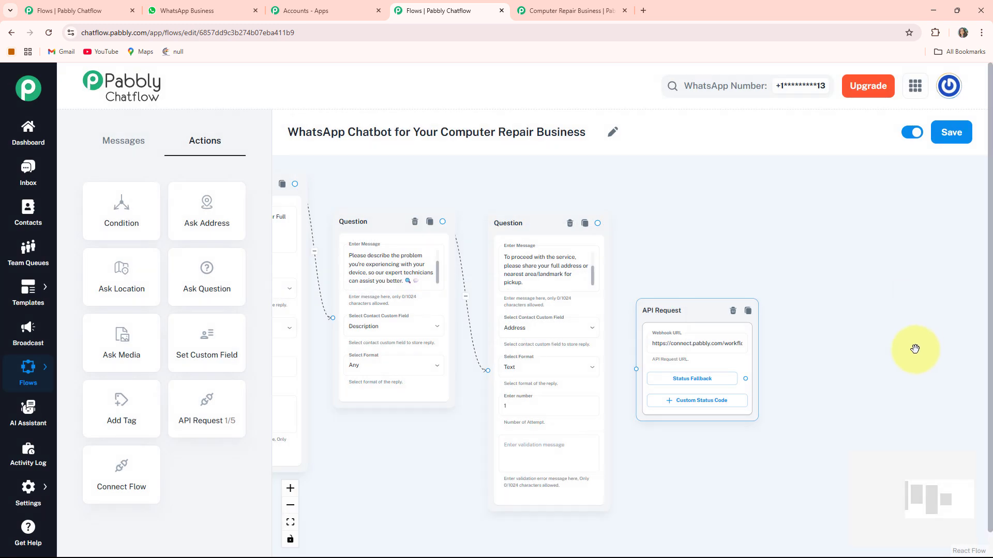
{"action": "left_click_drag", "start_coordinate": [546, 194], "coordinate": [585, 341]}
Add a Text + Button message connected to the API Request block's Status Fallback output.
{"action": "scroll", "coordinate": [871, 272], "scroll_direction": "down", "scroll_amount": 2}
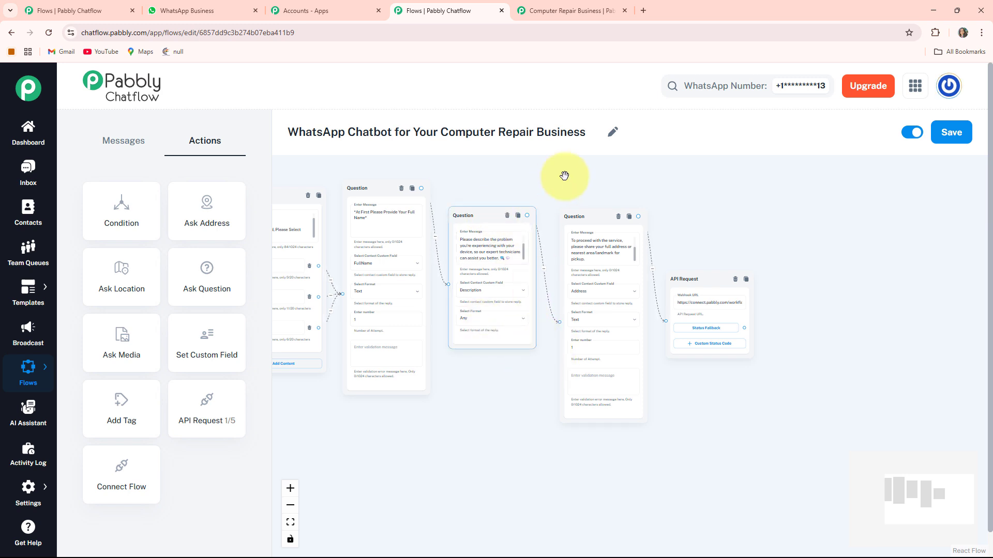
{"action": "left_click_drag", "start_coordinate": [689, 382], "coordinate": [617, 373]}
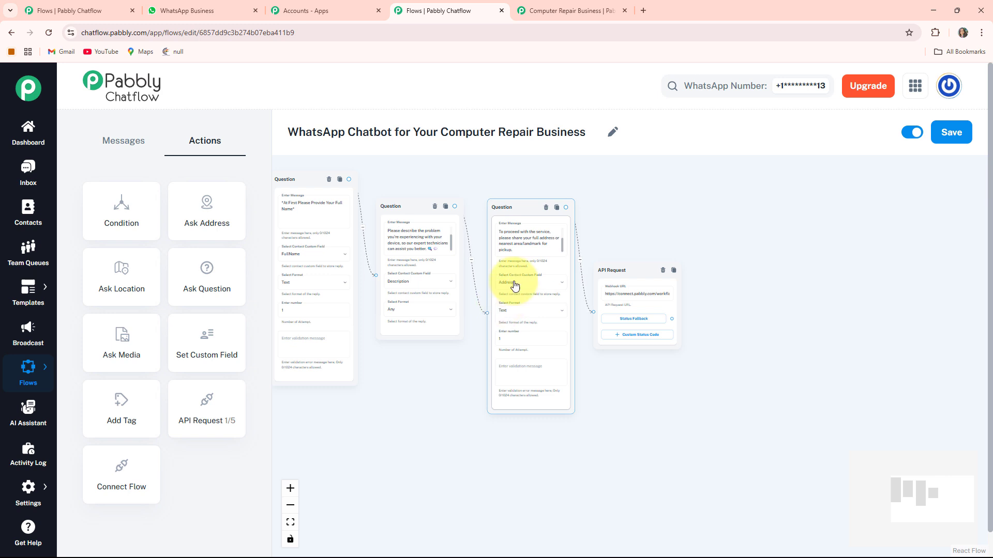
{"action": "left_click_drag", "start_coordinate": [703, 418], "coordinate": [609, 398]}
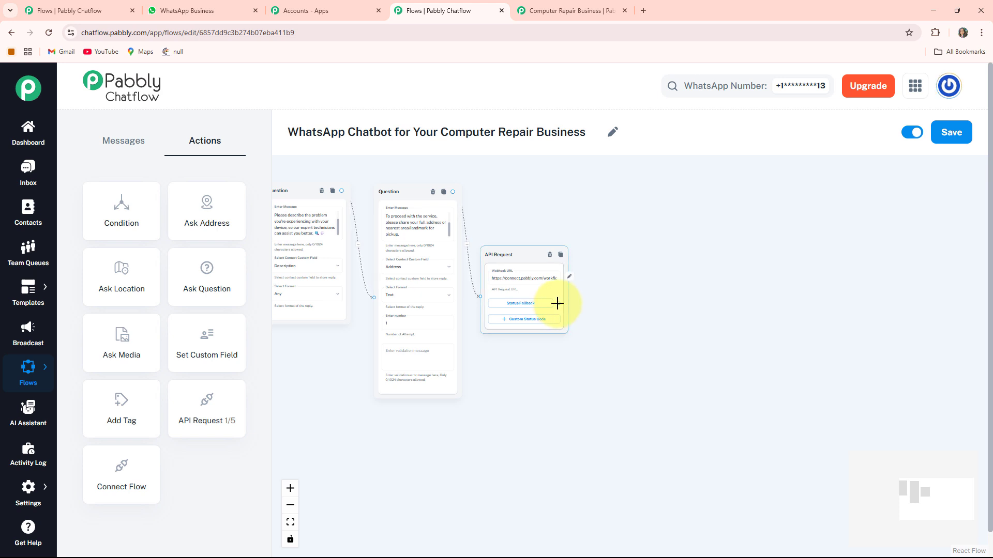
{"action": "left_click_drag", "start_coordinate": [556, 303], "coordinate": [643, 261]}
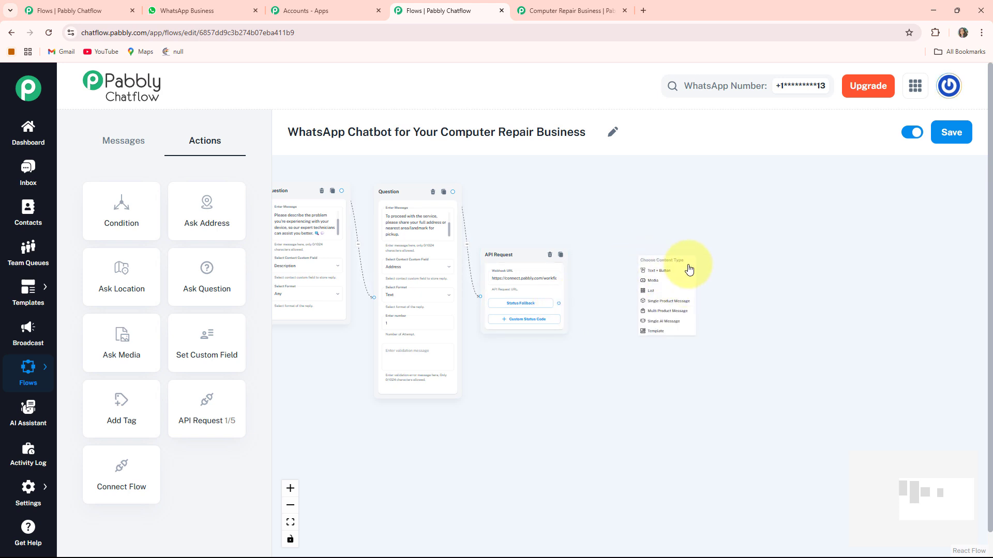
{"action": "left_click", "coordinate": [662, 272]}
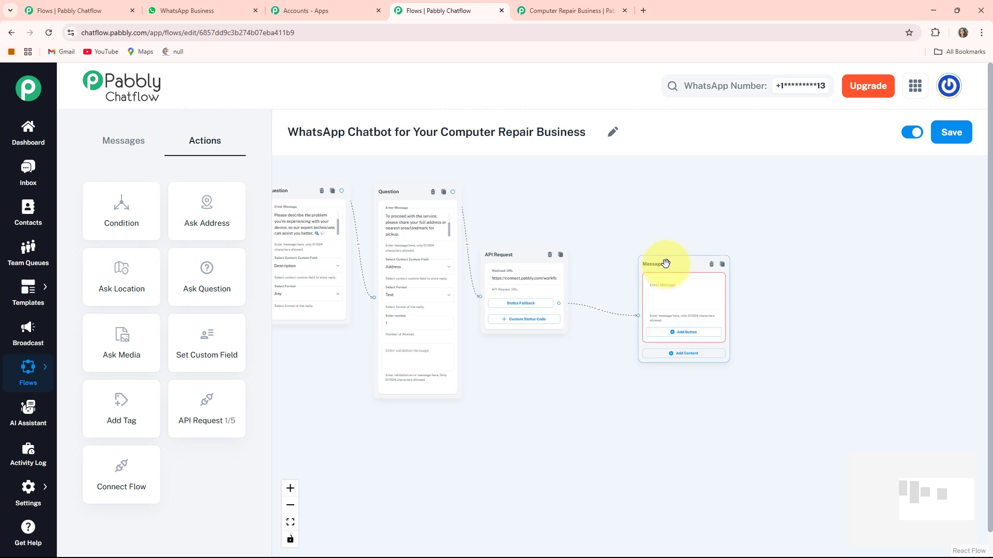
{"action": "left_click_drag", "start_coordinate": [659, 264], "coordinate": [590, 230]}
{"action": "scroll", "coordinate": [699, 308], "scroll_direction": "up", "scroll_amount": 3}
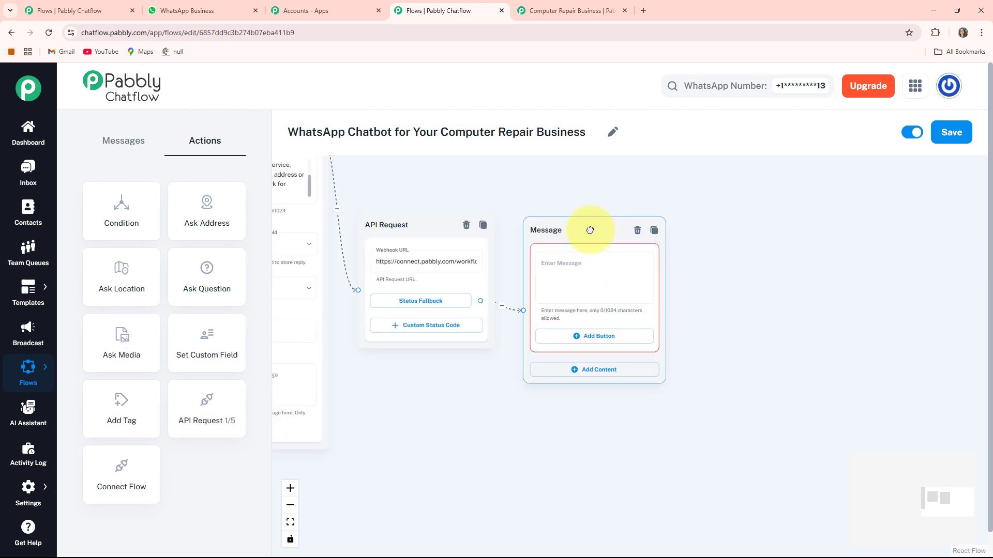
Paste the thank-you text with $FullName, $Address, $Description and pickup within the next 24 hours into the new message, and read it through.
{"action": "left_click", "coordinate": [594, 276]}
{"action": "key", "text": "ctrl+v"}
{"action": "scroll", "coordinate": [595, 279], "scroll_direction": "up", "scroll_amount": 2}
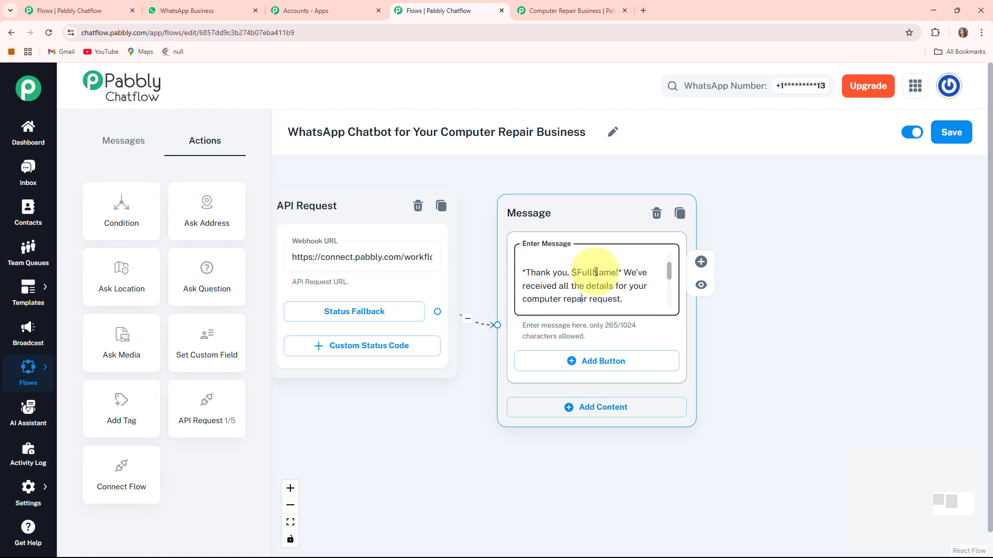
{"action": "key", "text": "Down"}
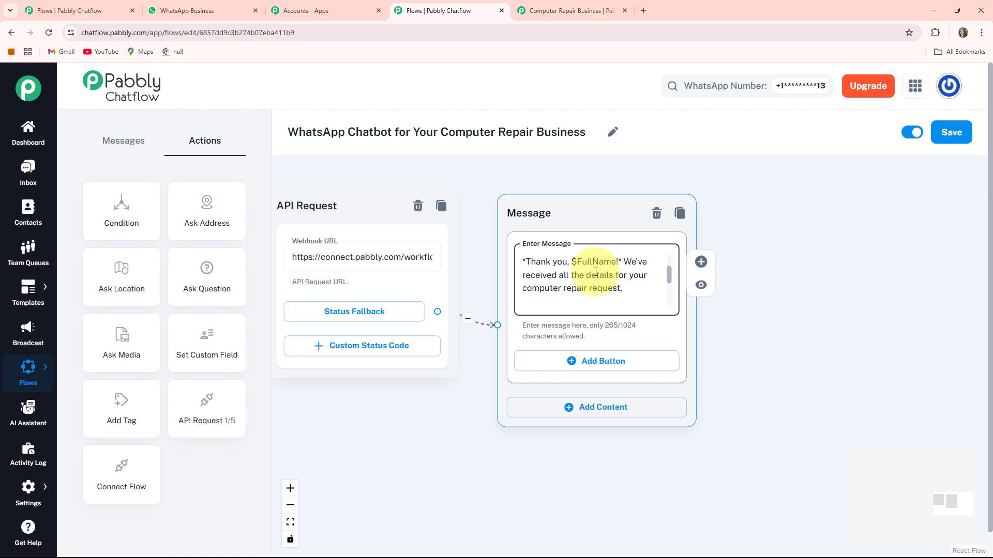
{"action": "key", "text": "Down"}
{"action": "key", "text": "Down"}
{"action": "key", "text": "Down"}
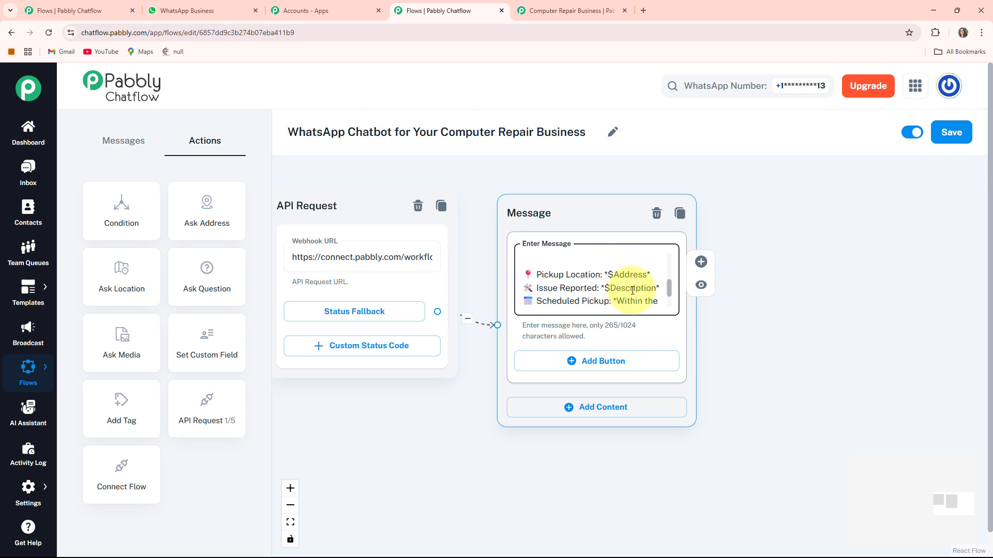
{"action": "key", "text": "Down"}
{"action": "key", "text": "Down"}
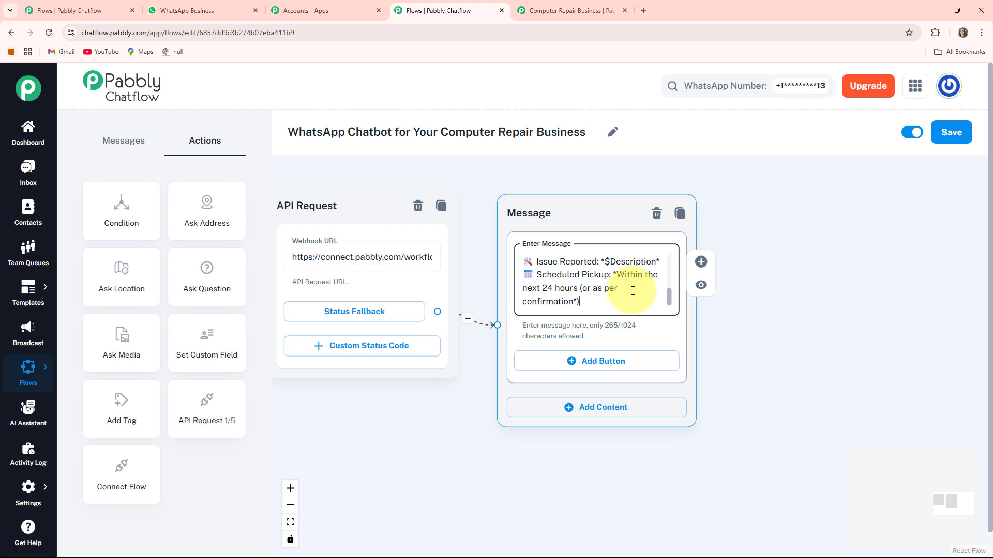
Add a Text + Button message connected to the welcome message's Get a Quick Quote button.
{"action": "scroll", "coordinate": [401, 420], "scroll_direction": "left", "scroll_amount": 15}
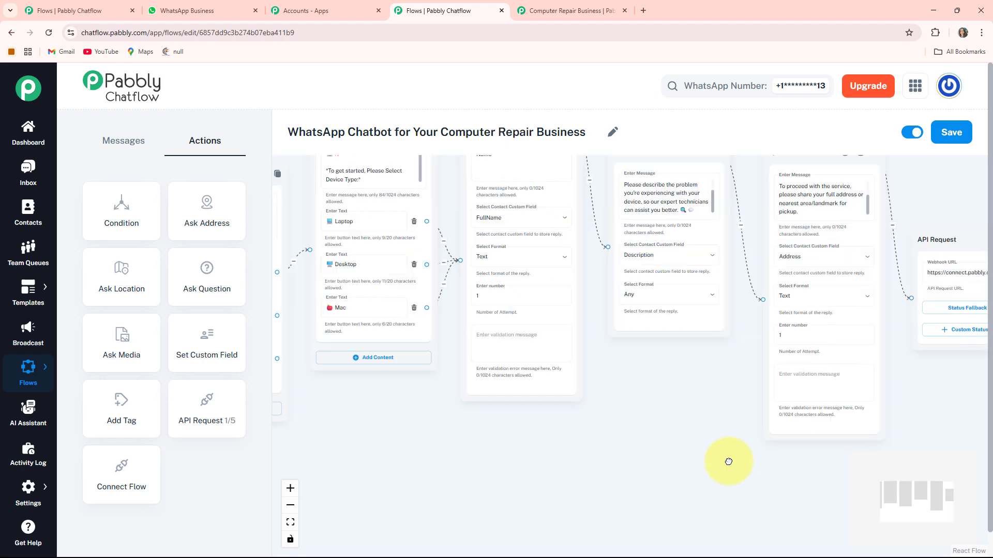
{"action": "scroll", "coordinate": [471, 483], "scroll_direction": "left", "scroll_amount": 1}
{"action": "scroll", "coordinate": [572, 355], "scroll_direction": "down", "scroll_amount": 3}
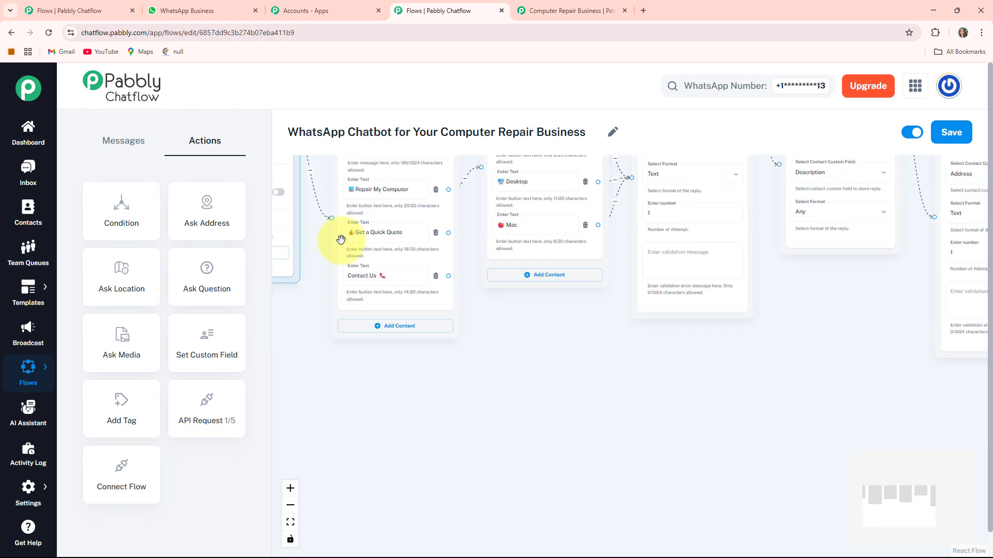
{"action": "scroll", "coordinate": [472, 355], "scroll_direction": "up", "scroll_amount": 1}
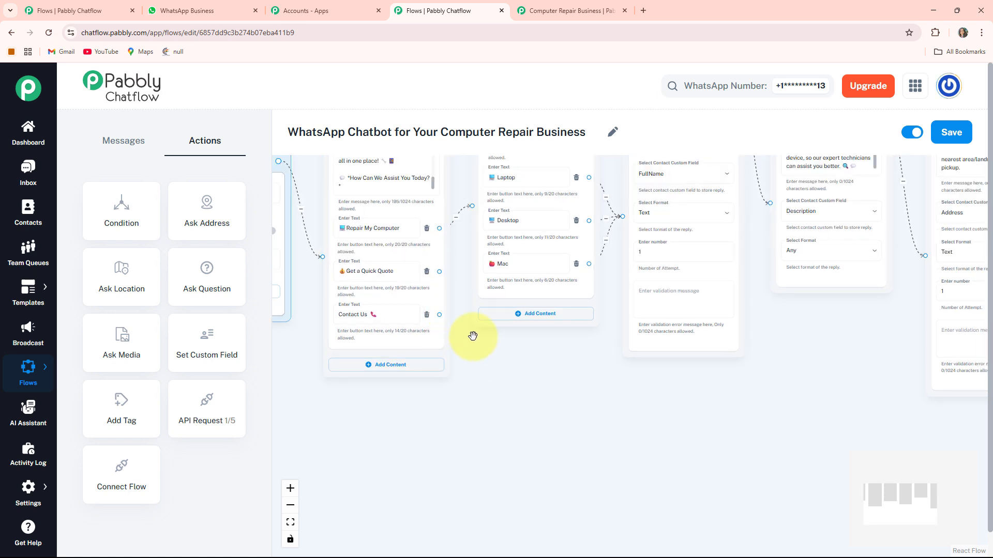
{"action": "left_click_drag", "start_coordinate": [438, 270], "coordinate": [521, 395]}
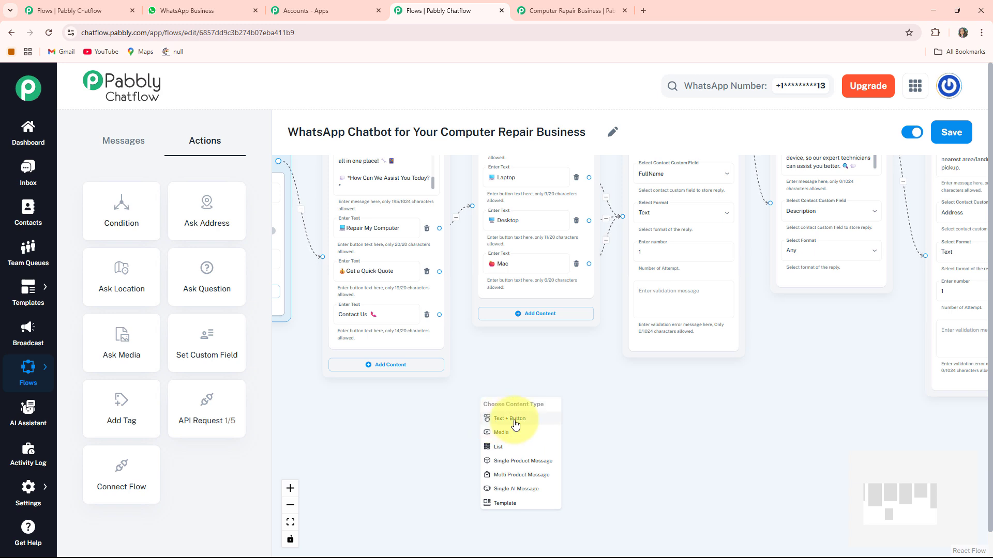
{"action": "left_click", "coordinate": [515, 424]}
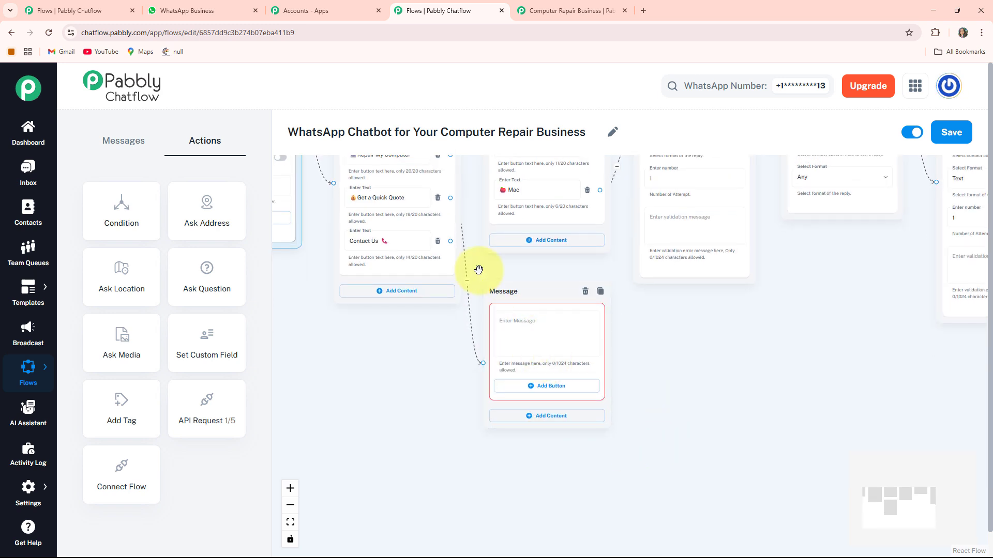
Paste the fast-estimate text ending in "*Please Select Your Device Type:*" into the quote message and add Laptop, Desktop and Mac buttons.
{"action": "left_click", "coordinate": [572, 365]}
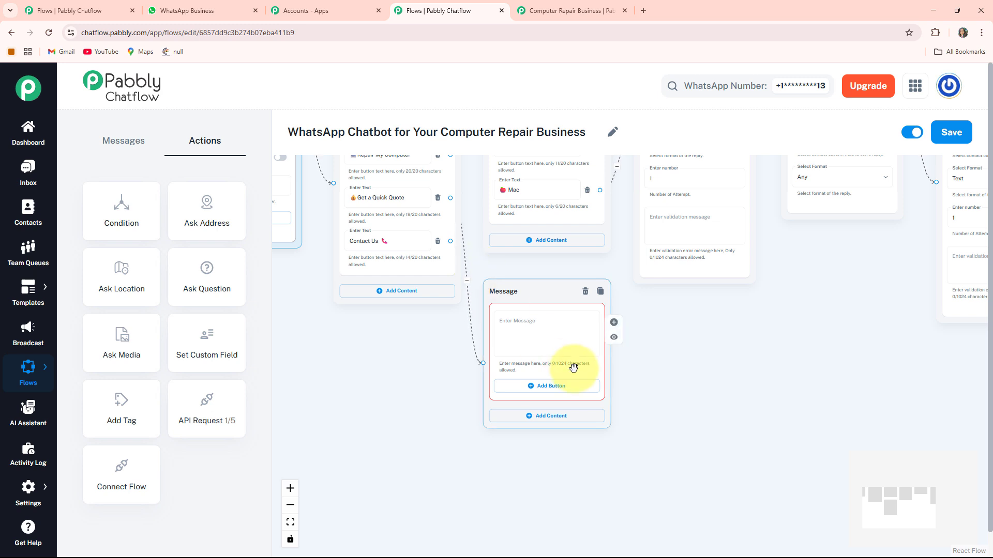
{"action": "key", "text": "ctrl+v"}
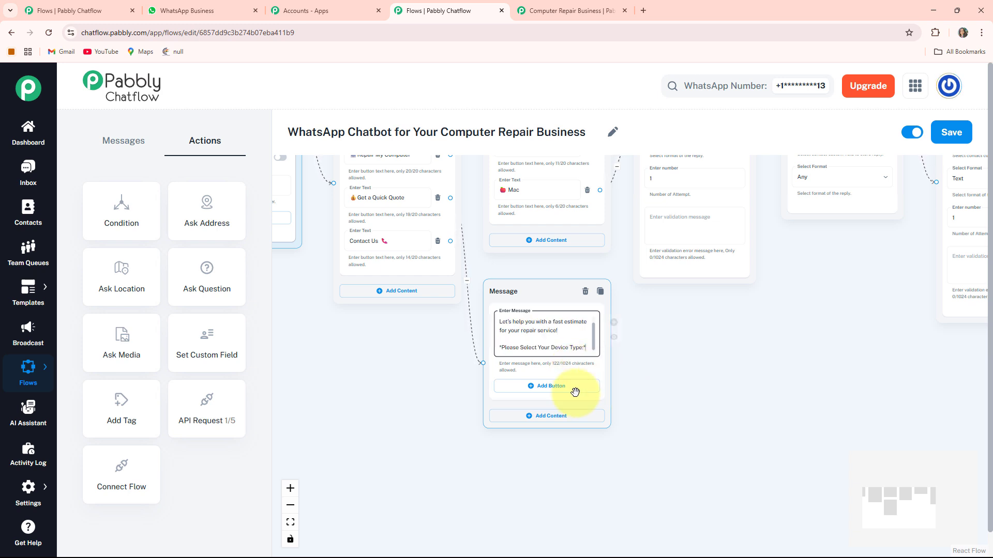
{"action": "left_click", "coordinate": [558, 393]}
{"action": "left_click", "coordinate": [538, 432]}
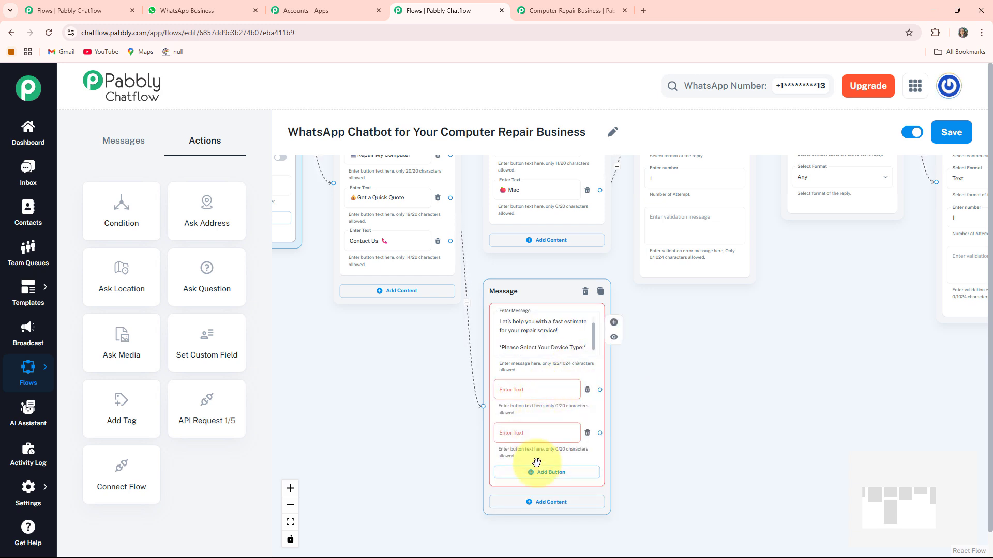
{"action": "left_click", "coordinate": [538, 474]}
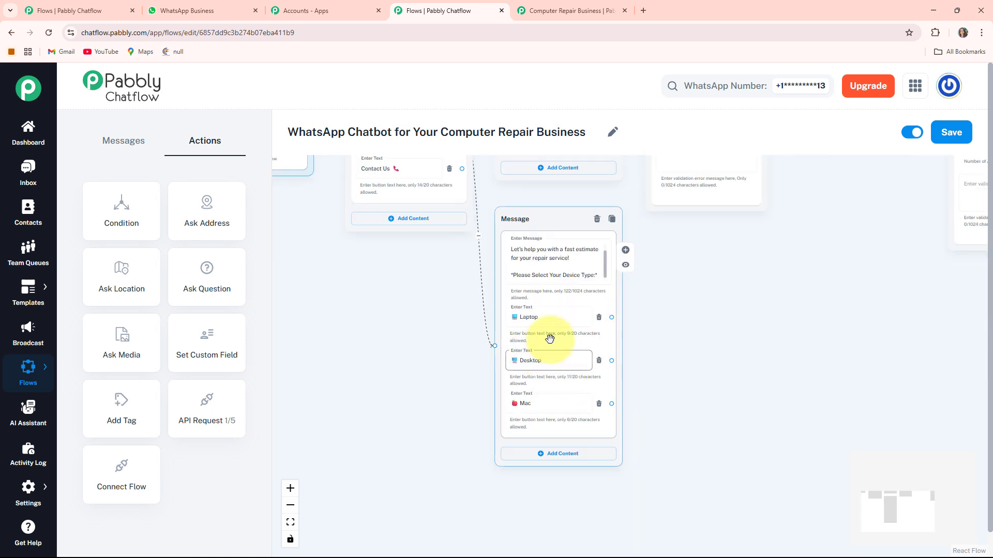
Add an Ask Question block beside the quote message with the device-type buttons.
{"action": "left_click_drag", "start_coordinate": [749, 370], "coordinate": [710, 400]}
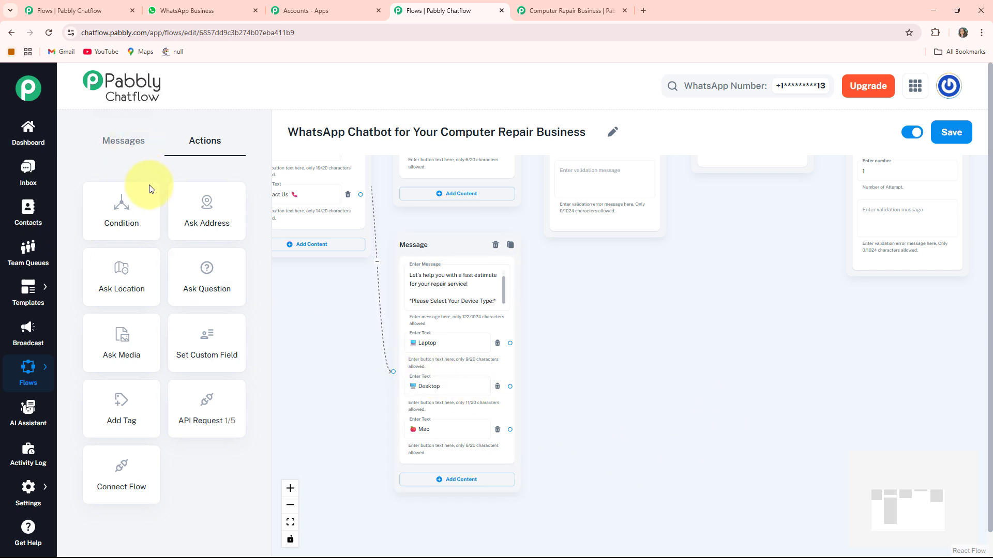
{"action": "left_click_drag", "start_coordinate": [215, 278], "coordinate": [642, 449]}
{"action": "left_click_drag", "start_coordinate": [794, 341], "coordinate": [718, 348]}
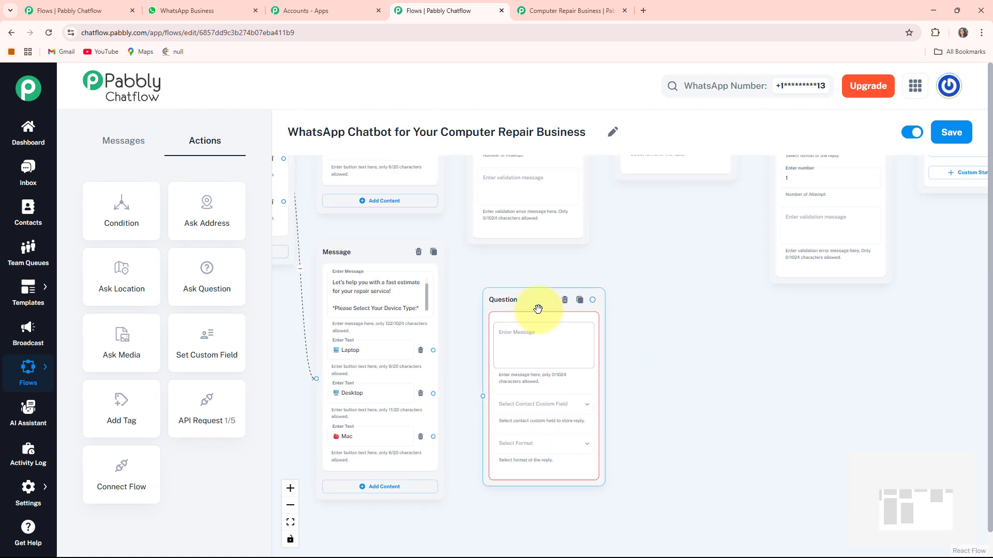
Paste the describe-the-problem prompt into the question block beside the quote message, storing replies in Description with the Any format.
{"action": "left_click_drag", "start_coordinate": [527, 308], "coordinate": [521, 301]}
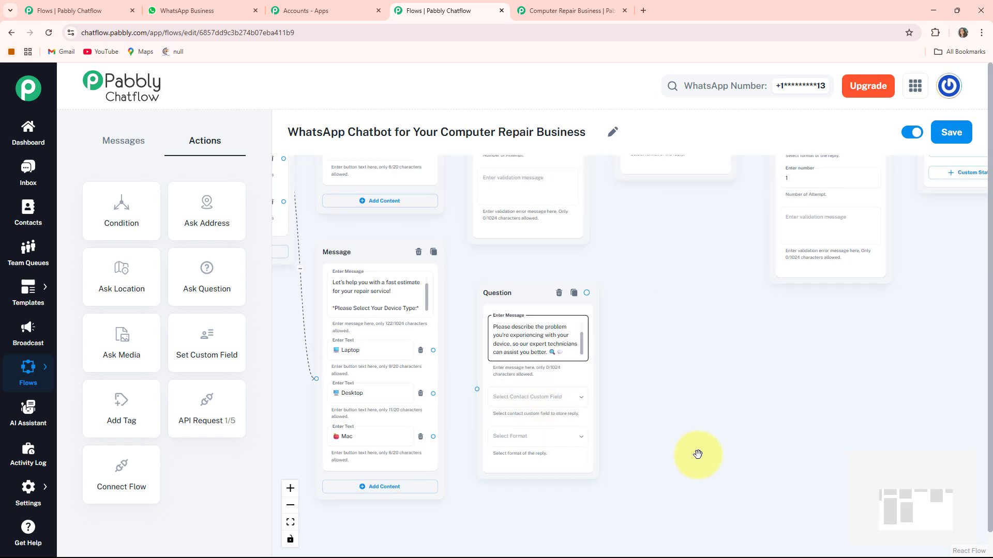
{"action": "left_click_drag", "start_coordinate": [697, 452], "coordinate": [684, 397]}
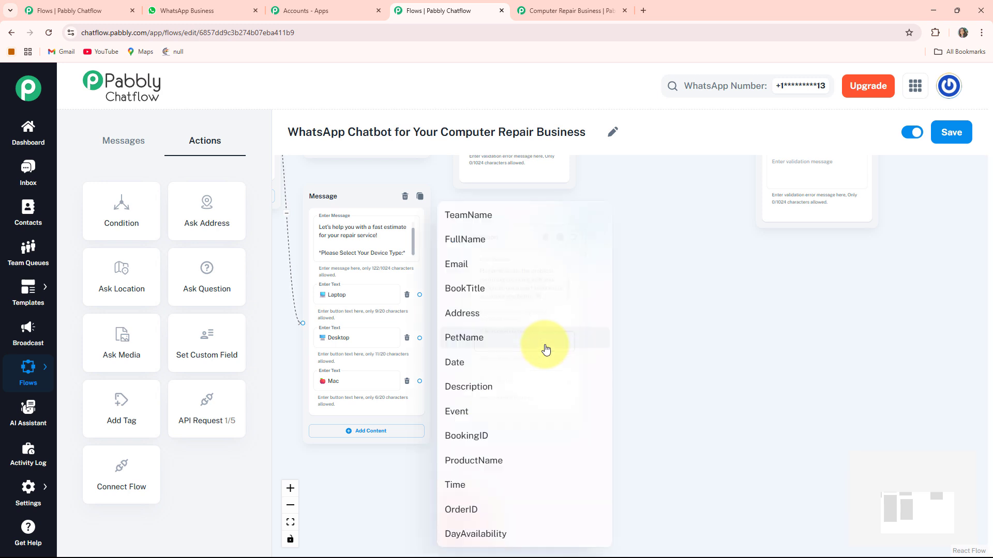
{"action": "left_click", "coordinate": [543, 344]}
{"action": "left_click", "coordinate": [499, 392]}
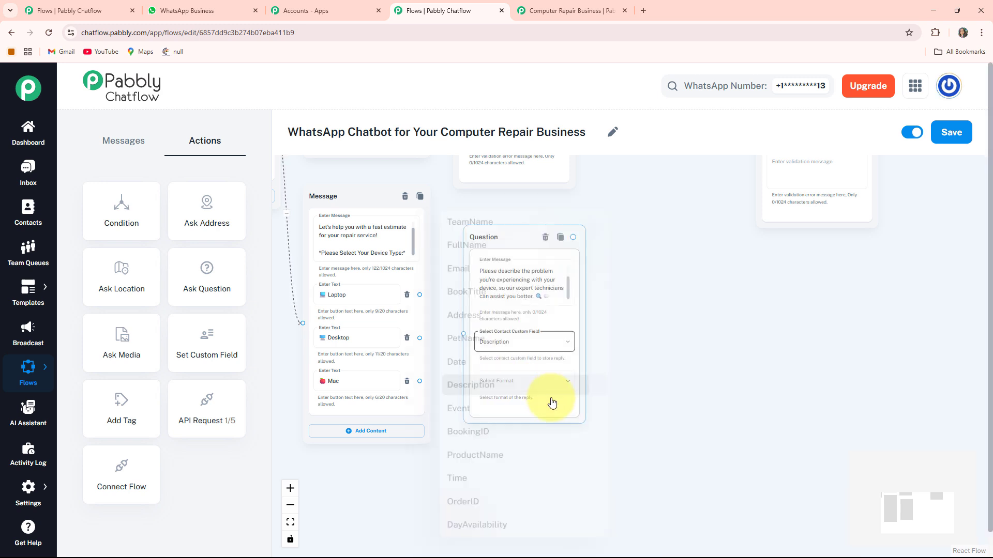
{"action": "left_click", "coordinate": [518, 383]}
{"action": "left_click", "coordinate": [469, 398]}
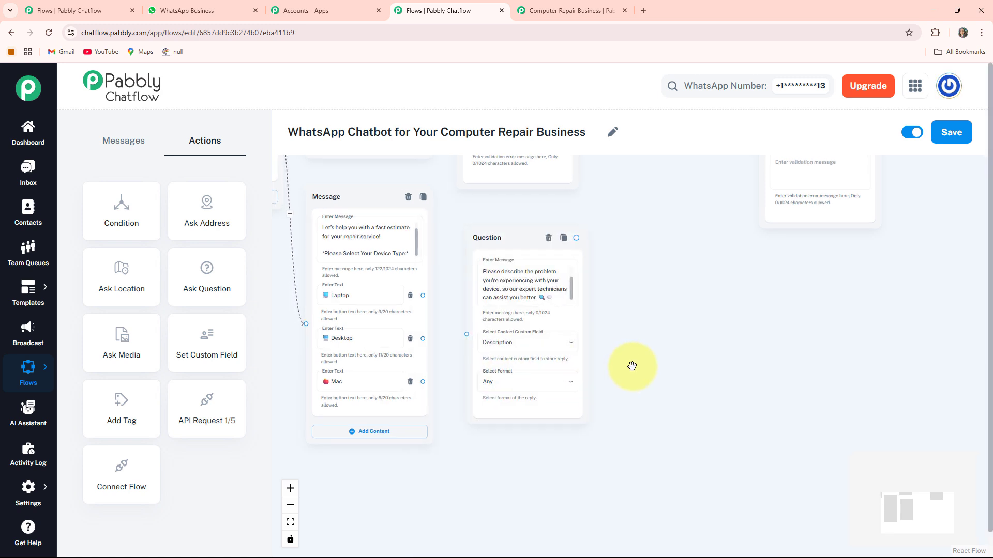
Connect the quote message's Laptop, Desktop and Mac buttons to the problem question block and position that block slightly lower.
{"action": "left_click", "coordinate": [432, 345]}
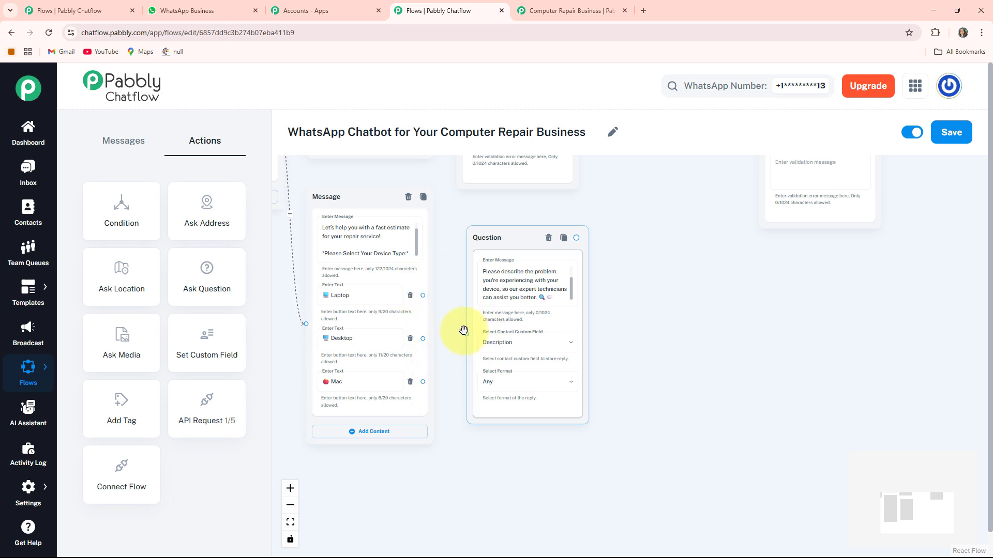
{"action": "left_click_drag", "start_coordinate": [422, 295], "coordinate": [461, 333]}
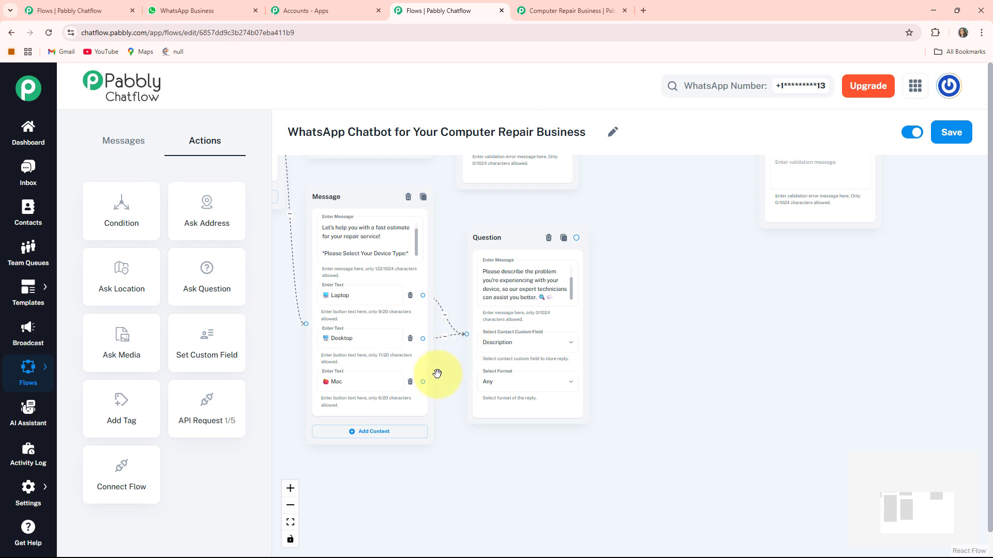
{"action": "left_click_drag", "start_coordinate": [422, 382], "coordinate": [466, 333]}
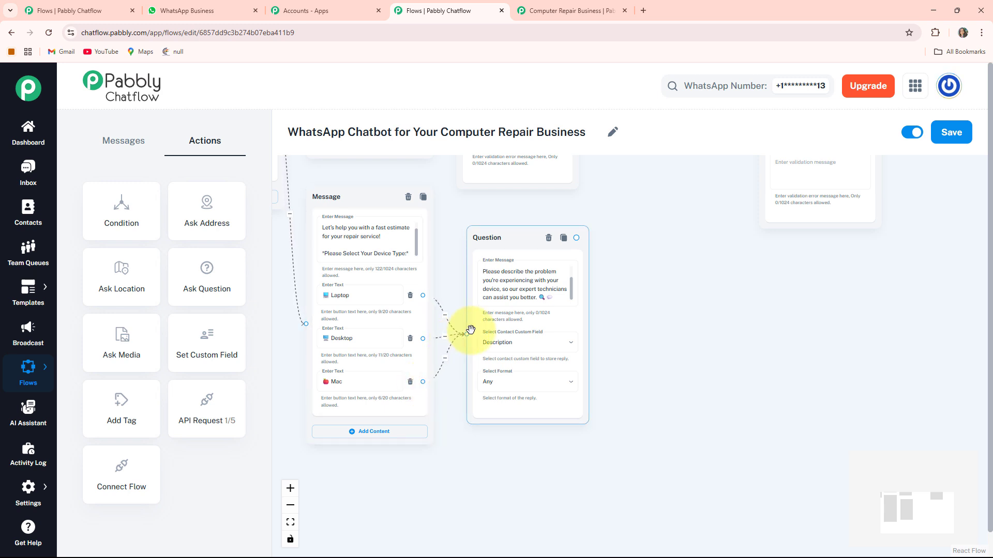
{"action": "left_click_drag", "start_coordinate": [502, 241], "coordinate": [505, 251]}
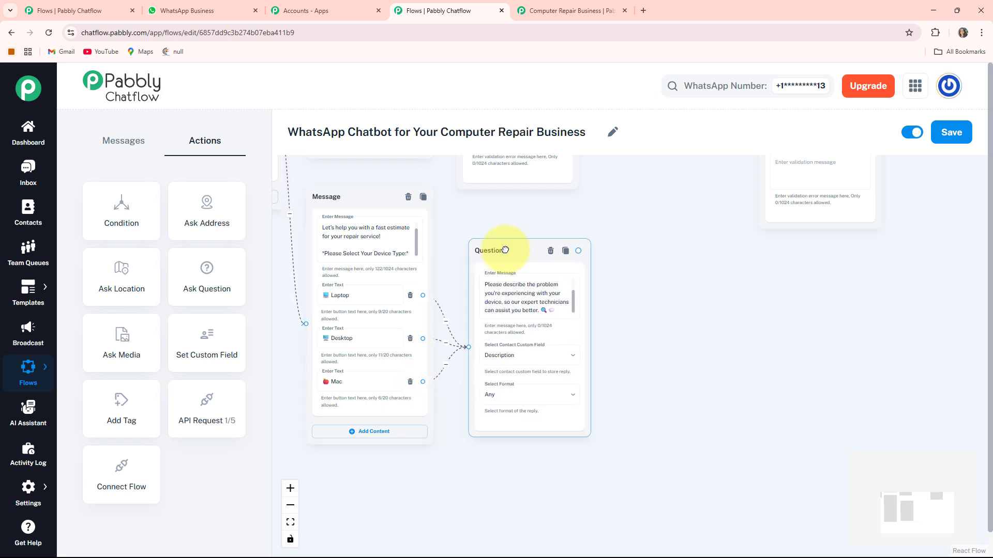
Add another Ask Question block beside the quote branch's problem question and paste the "*Share Your Pickup Location*" prompt into it.
{"action": "left_click", "coordinate": [656, 339]}
{"action": "left_click_drag", "start_coordinate": [658, 360], "coordinate": [606, 344]}
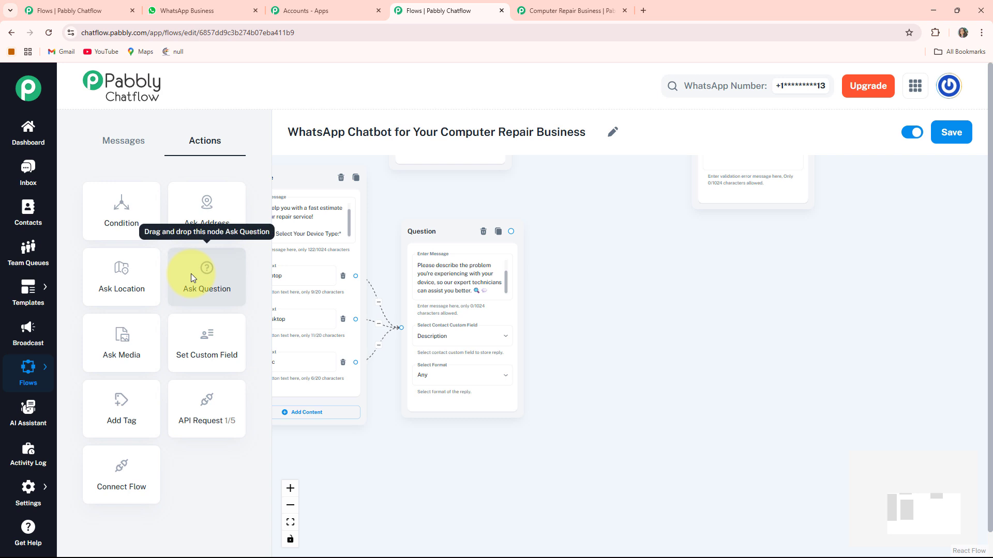
{"action": "left_click_drag", "start_coordinate": [685, 375], "coordinate": [877, 470]}
{"action": "left_click_drag", "start_coordinate": [368, 306], "coordinate": [831, 480]}
{"action": "left_click_drag", "start_coordinate": [934, 397], "coordinate": [756, 367]}
{"action": "left_click", "coordinate": [580, 318]}
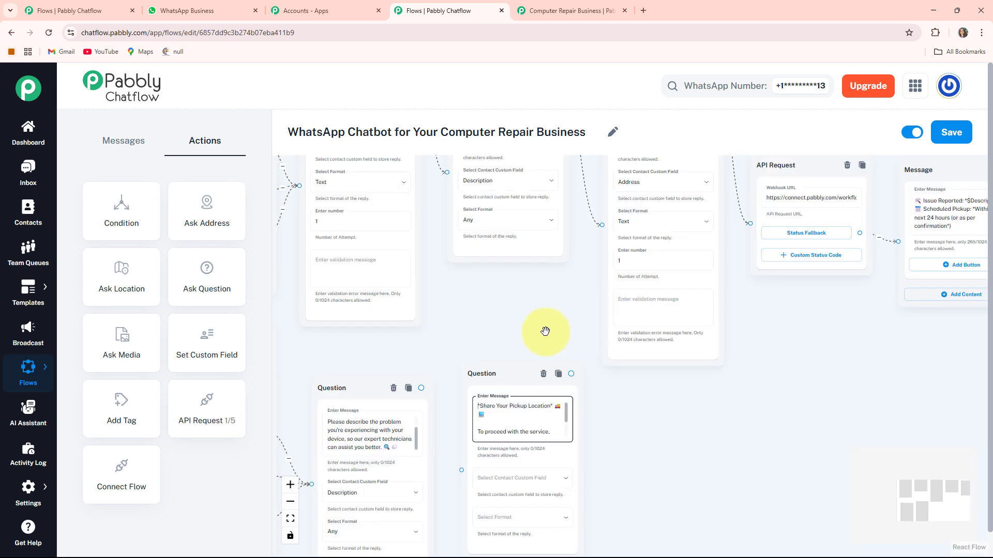
{"action": "scroll", "coordinate": [547, 332], "scroll_direction": "down", "scroll_amount": 3}
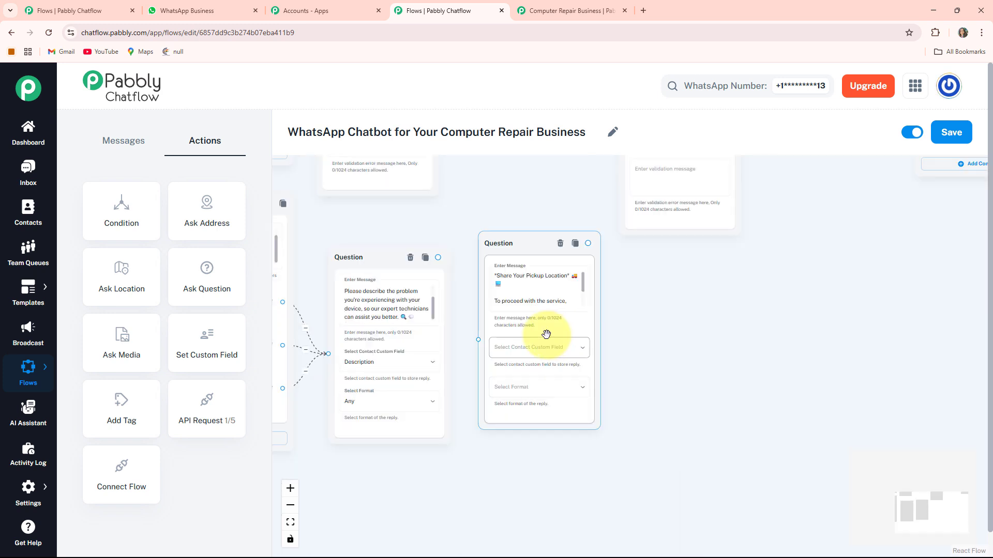
Store the pickup location reply in the Address custom field with the Text format.
{"action": "left_click", "coordinate": [560, 351]}
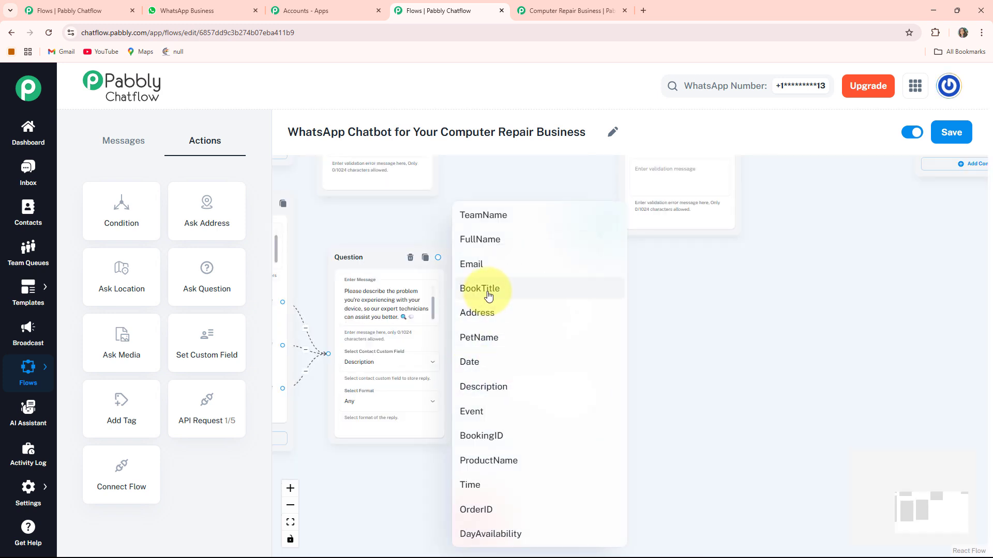
{"action": "left_click", "coordinate": [488, 312]}
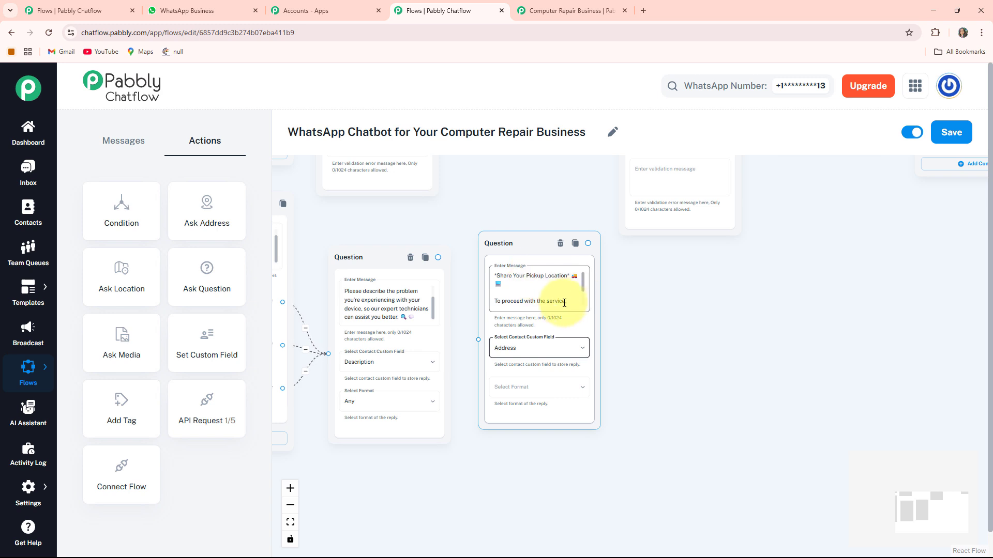
{"action": "left_click", "coordinate": [549, 387]}
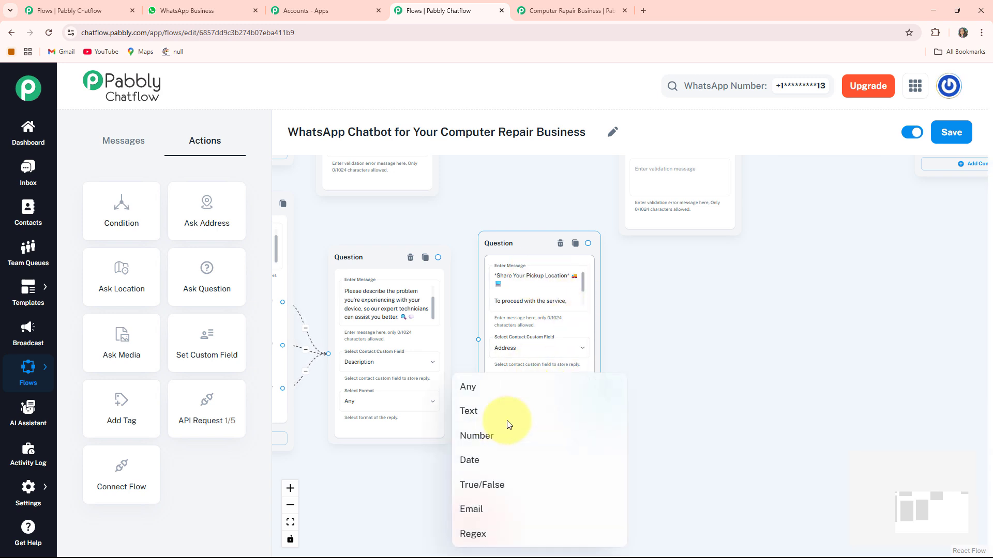
{"action": "left_click", "coordinate": [500, 413]}
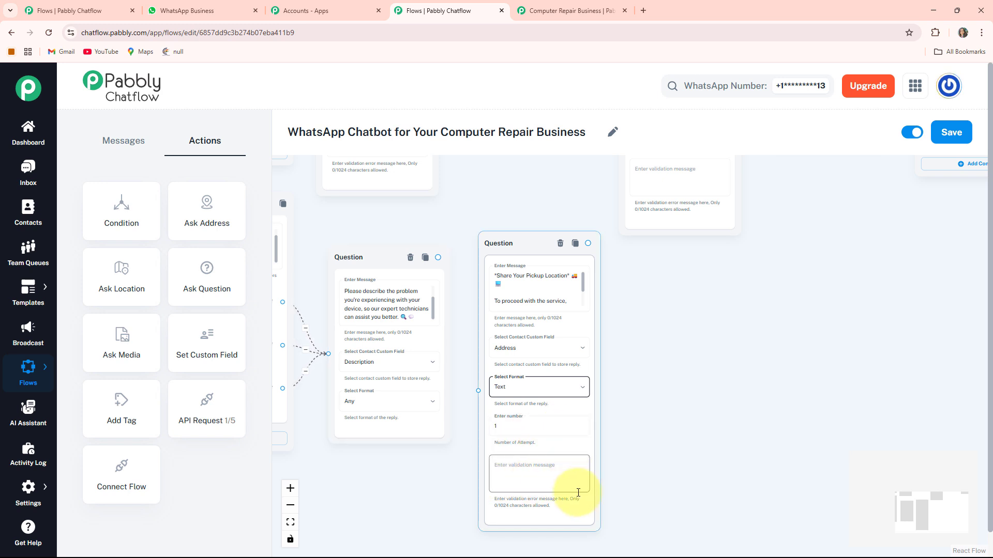
Connect the quote branch's problem question to the pickup location question.
{"action": "left_click", "coordinate": [443, 264]}
{"action": "left_click_drag", "start_coordinate": [437, 256], "coordinate": [478, 391]}
{"action": "left_click_drag", "start_coordinate": [687, 407], "coordinate": [714, 402]}
Add a Text + Button message connected to the quote branch's pickup location question and place it beside that block.
{"action": "scroll", "coordinate": [773, 397], "scroll_direction": "down", "scroll_amount": 2}
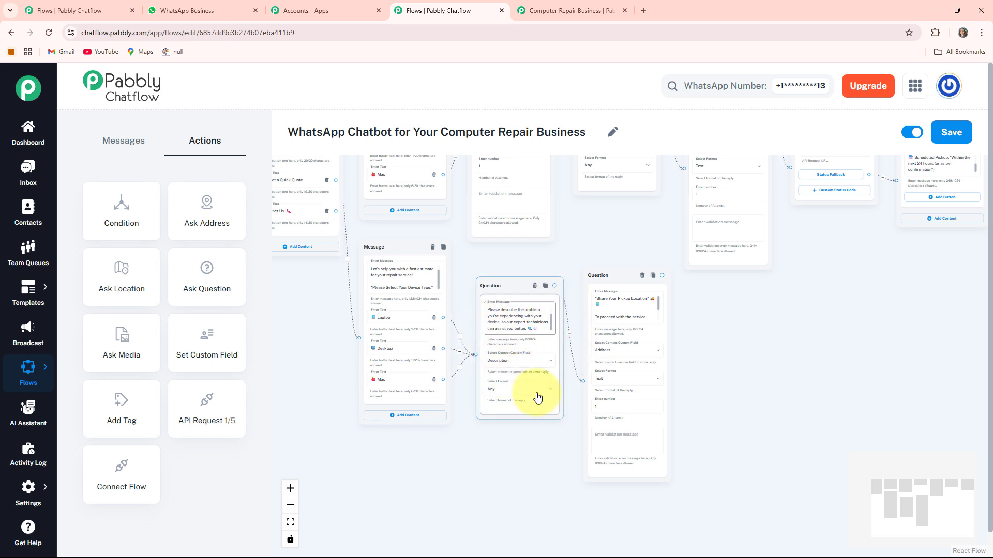
{"action": "left_click_drag", "start_coordinate": [697, 364], "coordinate": [612, 357]}
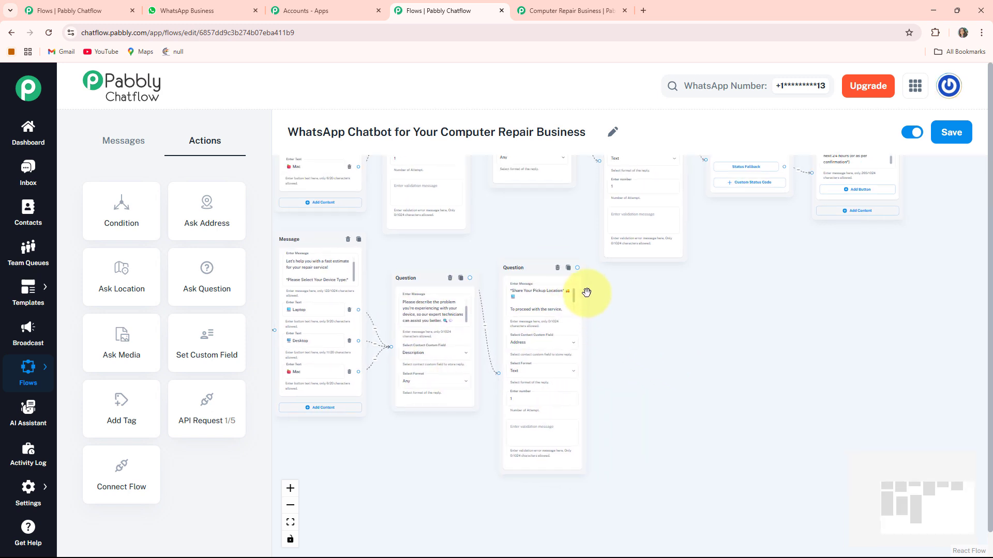
{"action": "left_click_drag", "start_coordinate": [577, 268], "coordinate": [654, 356]}
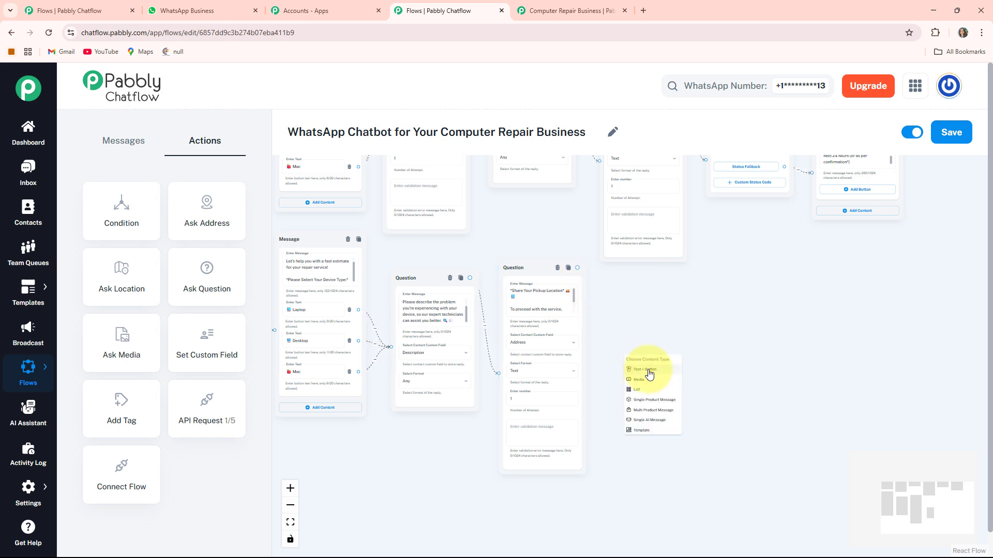
{"action": "left_click", "coordinate": [650, 371]}
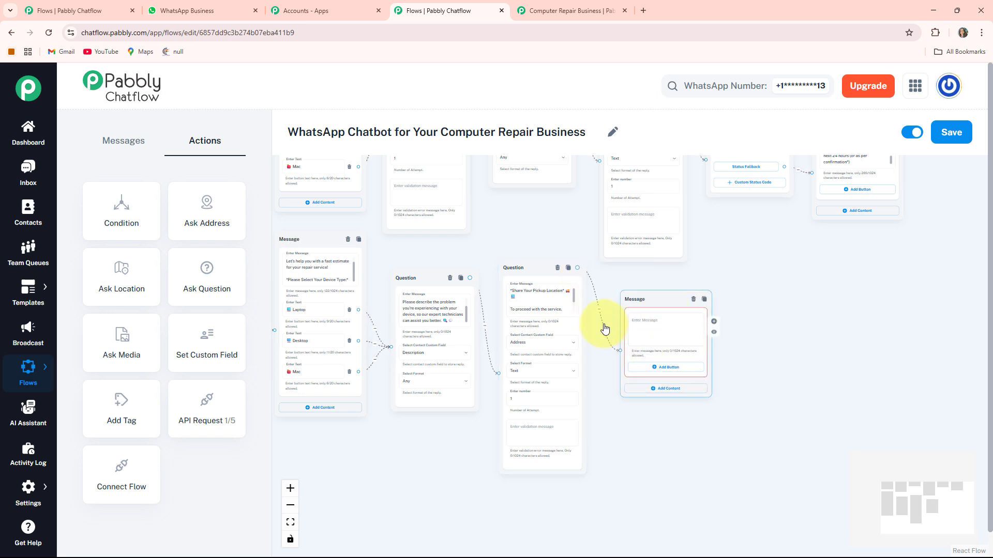
{"action": "left_click_drag", "start_coordinate": [663, 308], "coordinate": [652, 323]}
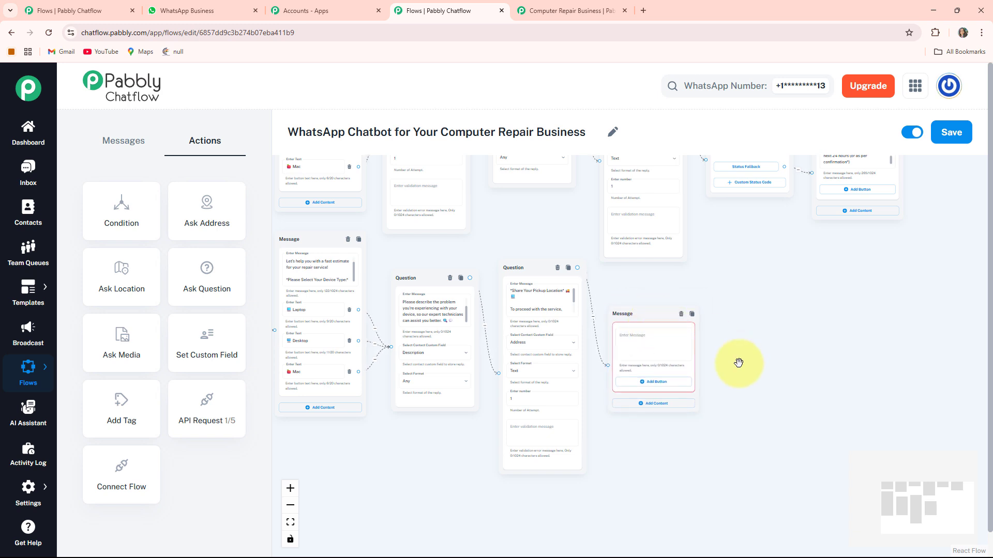
{"action": "scroll", "coordinate": [738, 362], "scroll_direction": "up", "scroll_amount": 2}
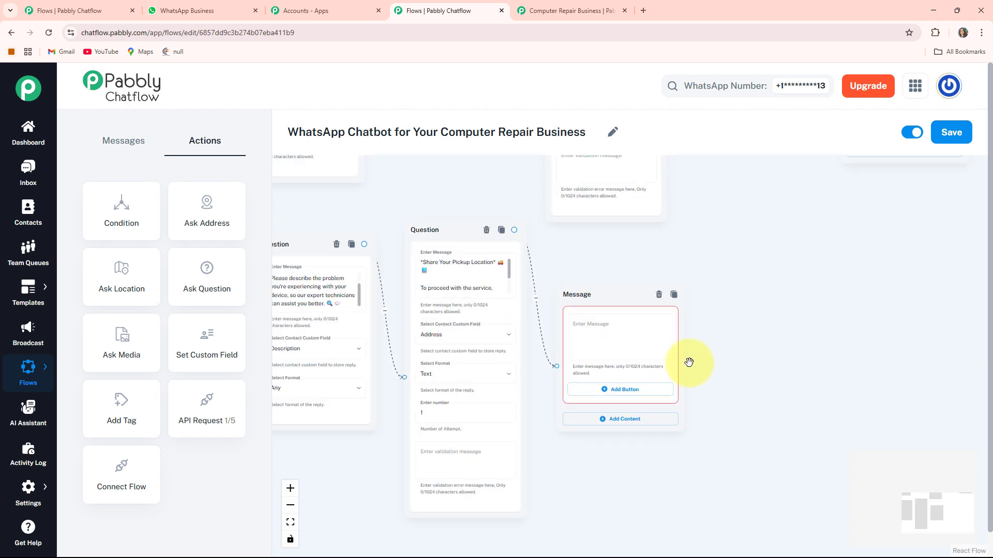
Paste the quote confirmation text ending in "*You'll receive a quote within a few minutes!*" into the new message and read it through.
{"action": "left_click", "coordinate": [595, 331]}
{"action": "key", "text": "ctrl+v"}
{"action": "scroll", "coordinate": [587, 331], "scroll_direction": "up", "scroll_amount": 2}
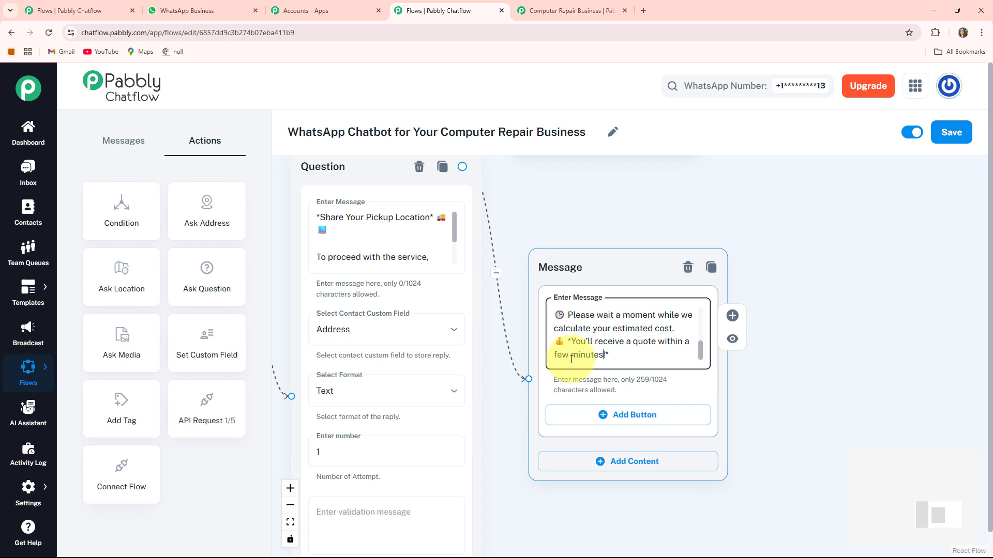
{"action": "scroll", "coordinate": [571, 359], "scroll_direction": "down", "scroll_amount": 1}
{"action": "scroll", "coordinate": [466, 327], "scroll_direction": "down", "scroll_amount": 1}
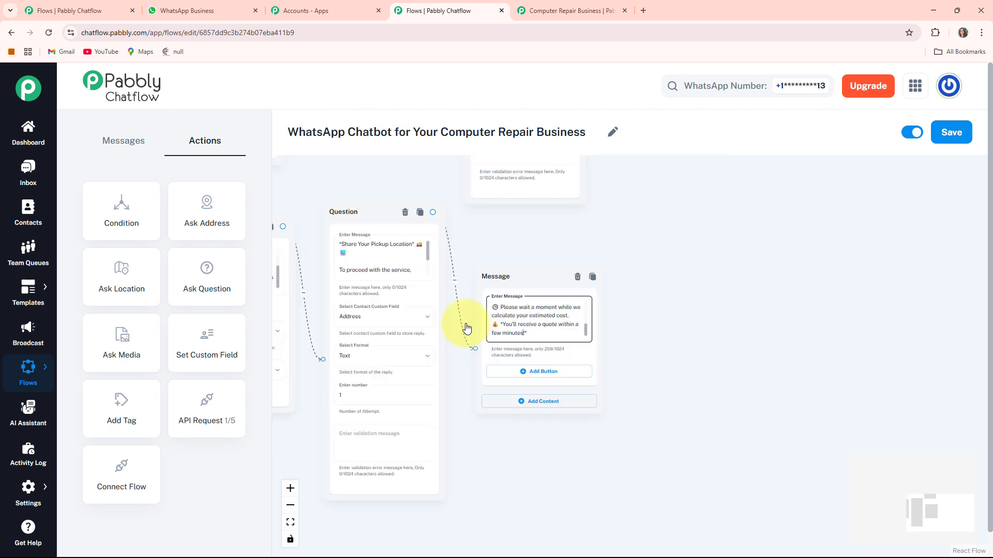
{"action": "left_click", "coordinate": [512, 327]}
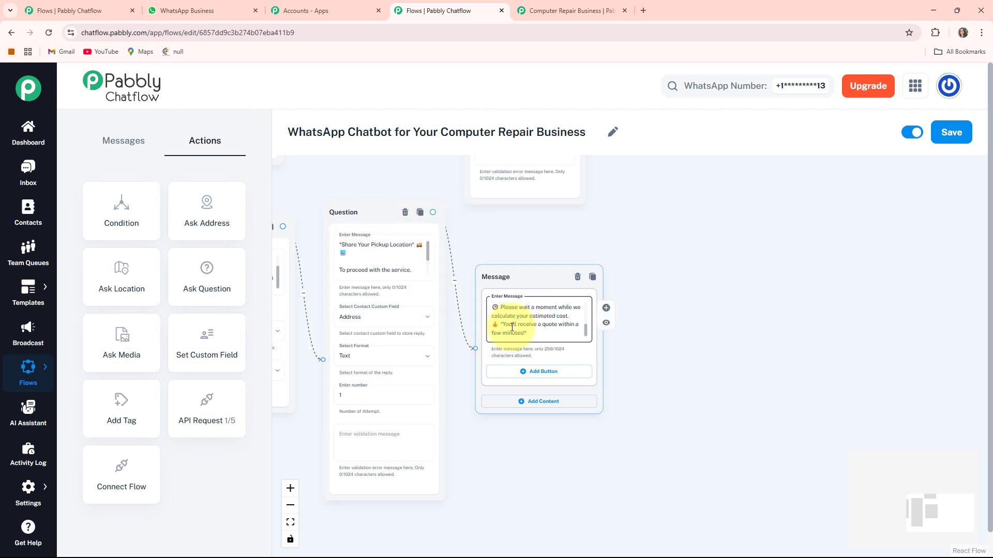
Add a Text + Button message connected to the welcome message's Contact Us button.
{"action": "left_click", "coordinate": [290, 522]}
{"action": "scroll", "coordinate": [431, 343], "scroll_direction": "up", "scroll_amount": 5}
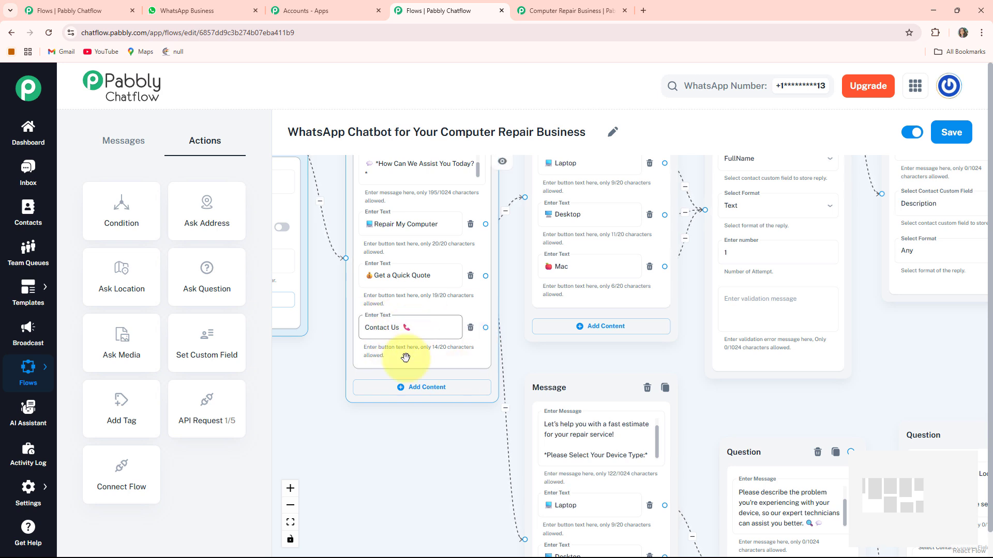
{"action": "left_click_drag", "start_coordinate": [432, 389], "coordinate": [437, 336]}
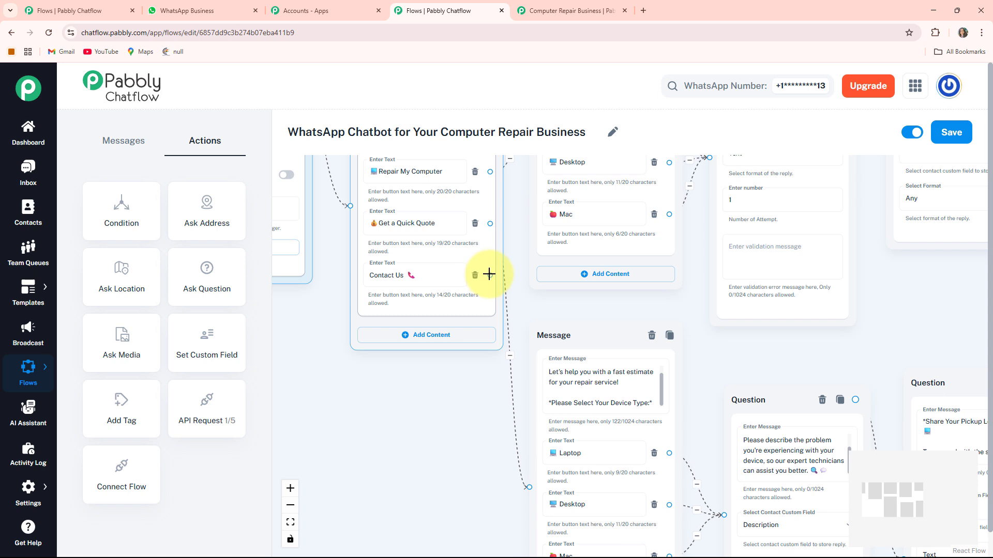
{"action": "left_click_drag", "start_coordinate": [488, 274], "coordinate": [487, 438]}
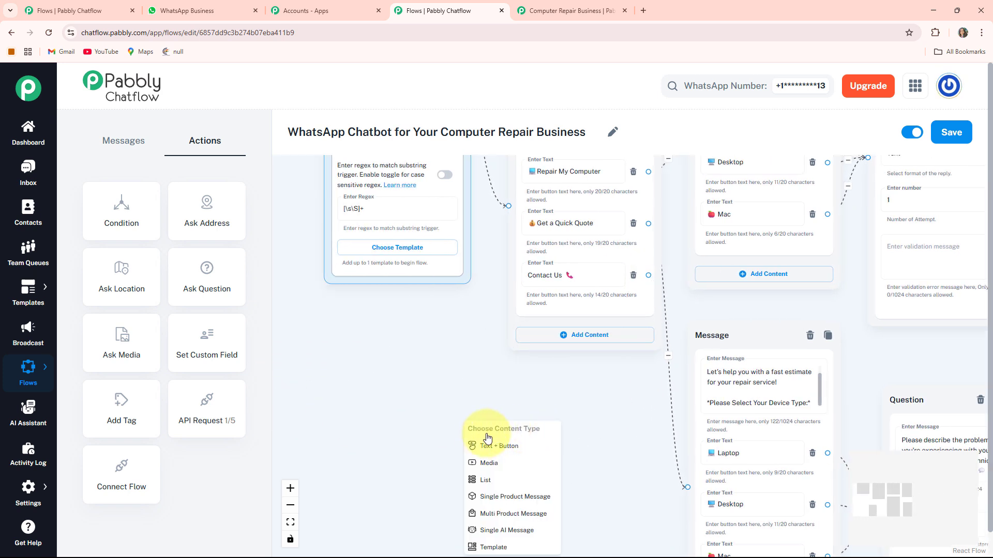
{"action": "left_click", "coordinate": [521, 455]}
{"action": "left_click_drag", "start_coordinate": [436, 421], "coordinate": [388, 337]}
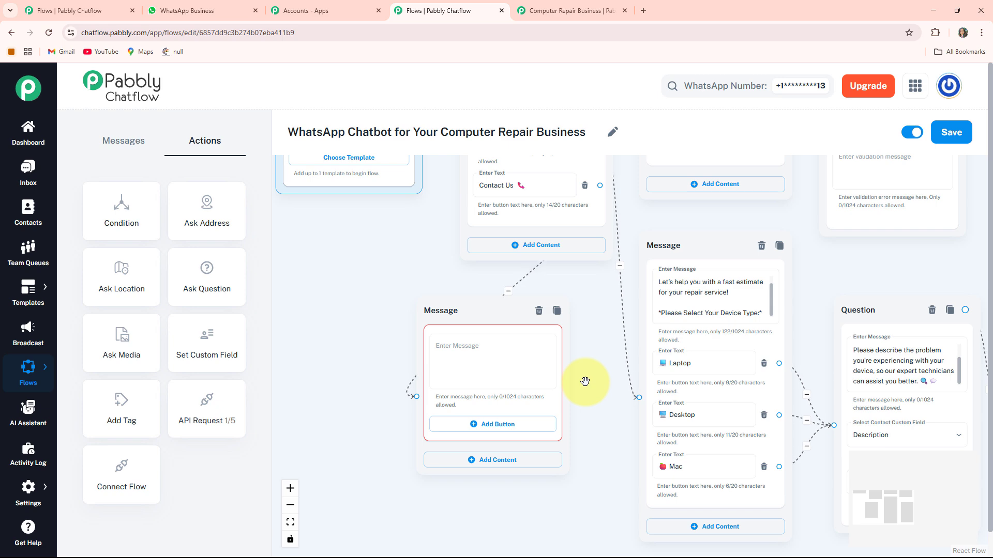
Paste the TechFix Computer Repair Services support text into the Contact Us message and save the whole flow.
{"action": "left_click", "coordinate": [542, 413]}
{"action": "key", "text": "ctrl+v"}
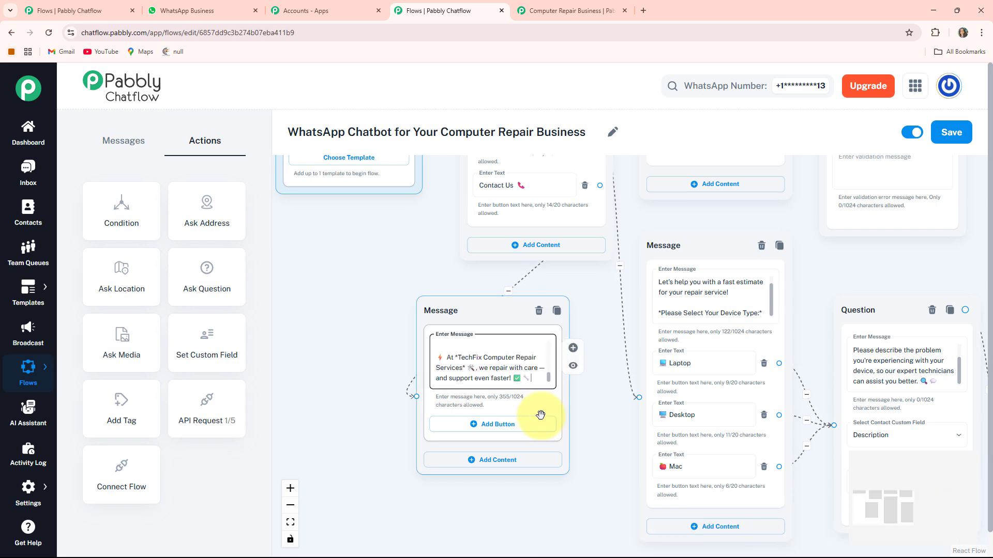
{"action": "left_click", "coordinate": [290, 522]}
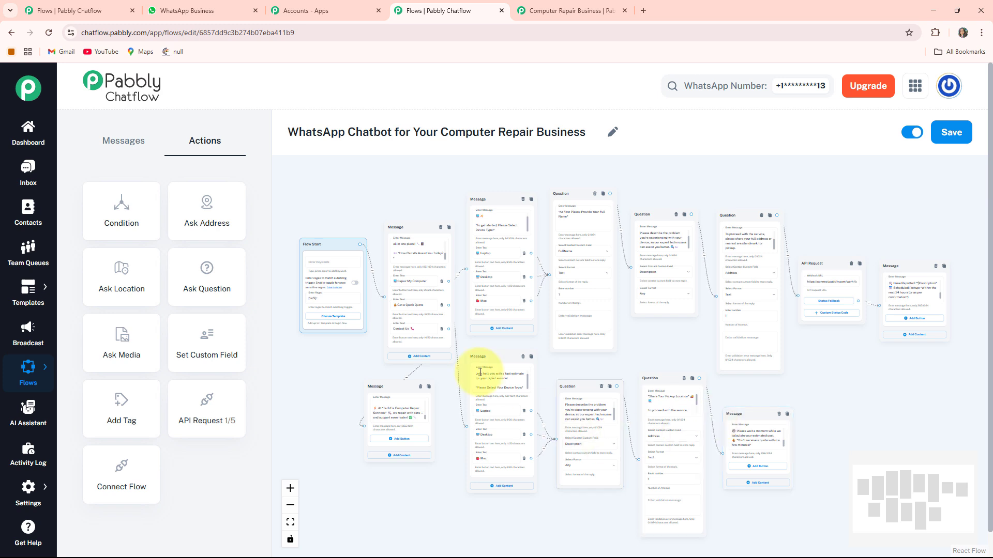
{"action": "left_click", "coordinate": [967, 136]}
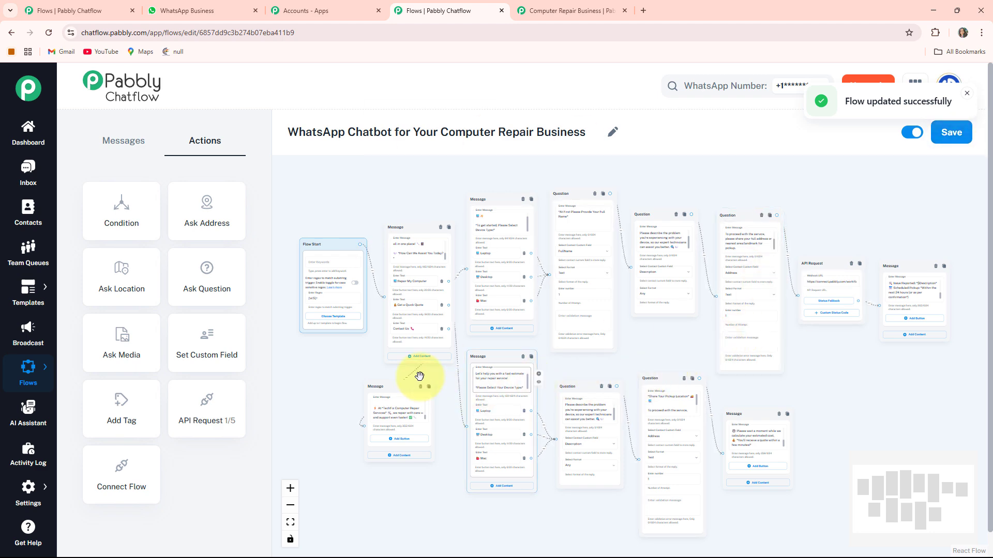
Switch to WhatsApp and review the Computer Repair Business chat, from the quick quote replies back to earlier messages.
{"action": "left_click", "coordinate": [181, 10]}
{"action": "scroll", "coordinate": [561, 343], "scroll_direction": "up", "scroll_amount": 4}
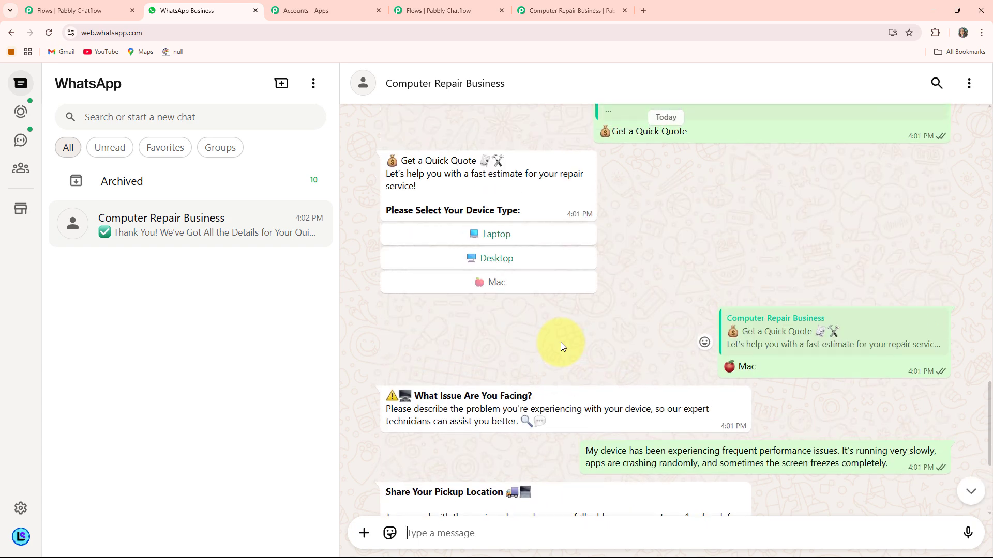
{"action": "scroll", "coordinate": [560, 343], "scroll_direction": "up", "scroll_amount": 5}
{"action": "scroll", "coordinate": [560, 342], "scroll_direction": "down", "scroll_amount": 6}
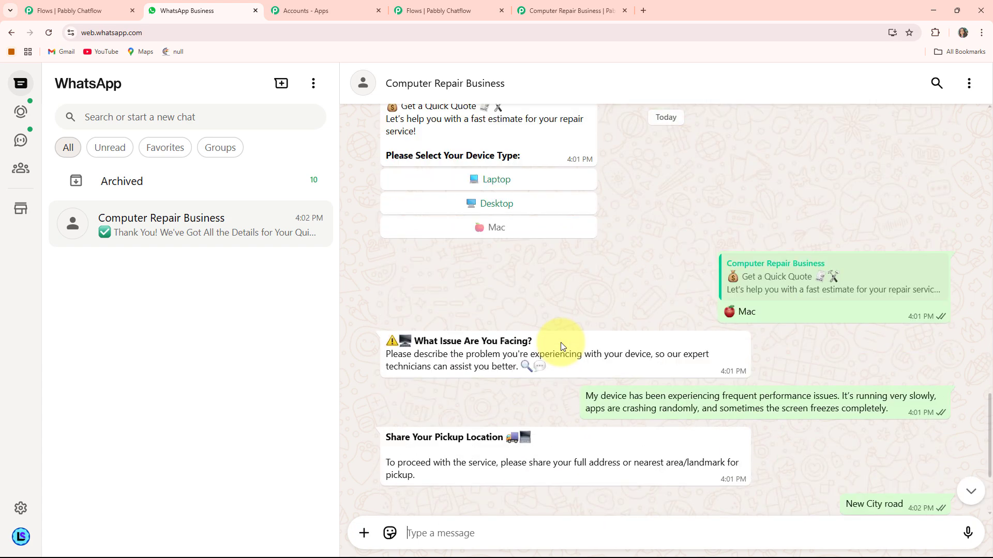
{"action": "scroll", "coordinate": [561, 343], "scroll_direction": "down", "scroll_amount": 3}
{"action": "scroll", "coordinate": [561, 342], "scroll_direction": "up", "scroll_amount": 12}
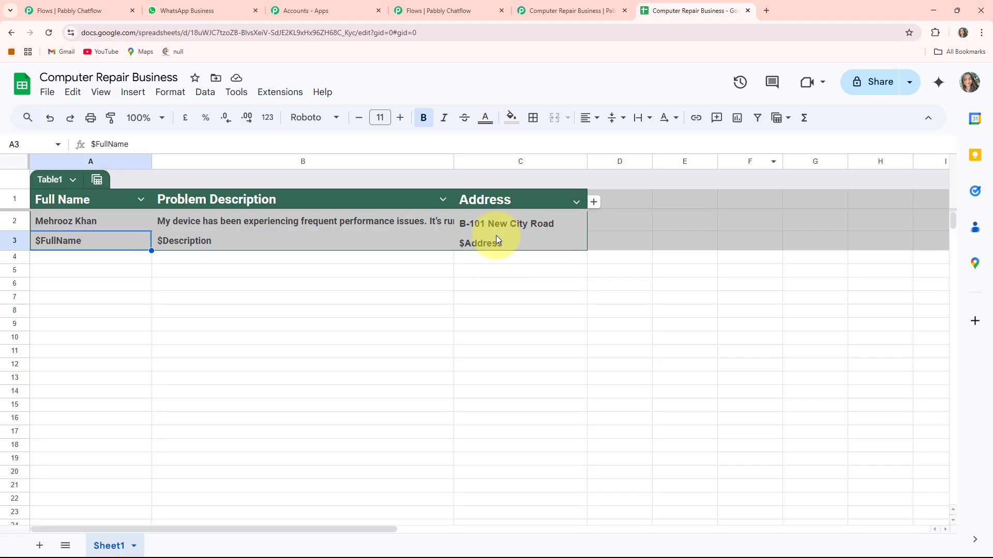
Check the Computer Repair Business workflow in Pabbly Connect, and return to the WhatsApp chat to read through its final quote reply.
{"action": "left_click", "coordinate": [571, 11]}
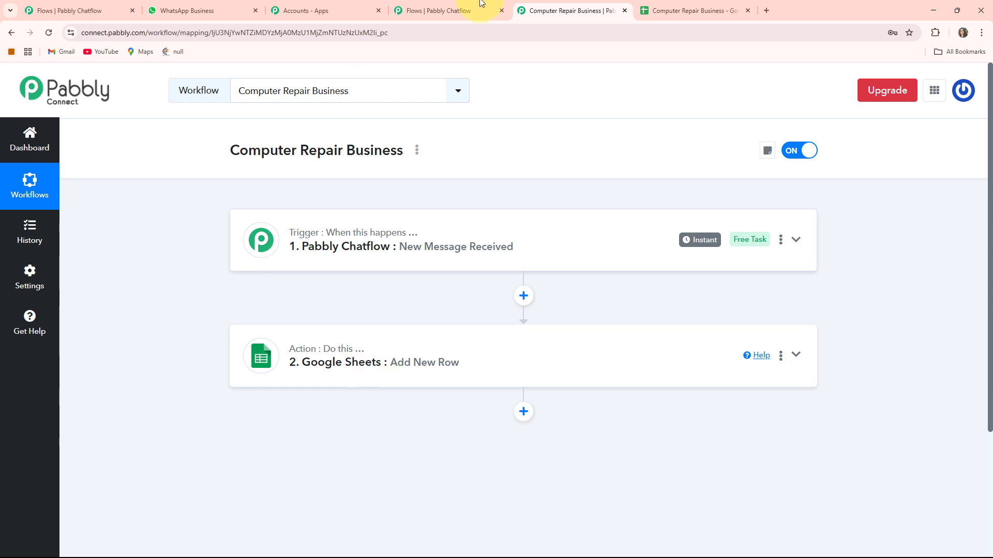
{"action": "left_click", "coordinate": [225, 11]}
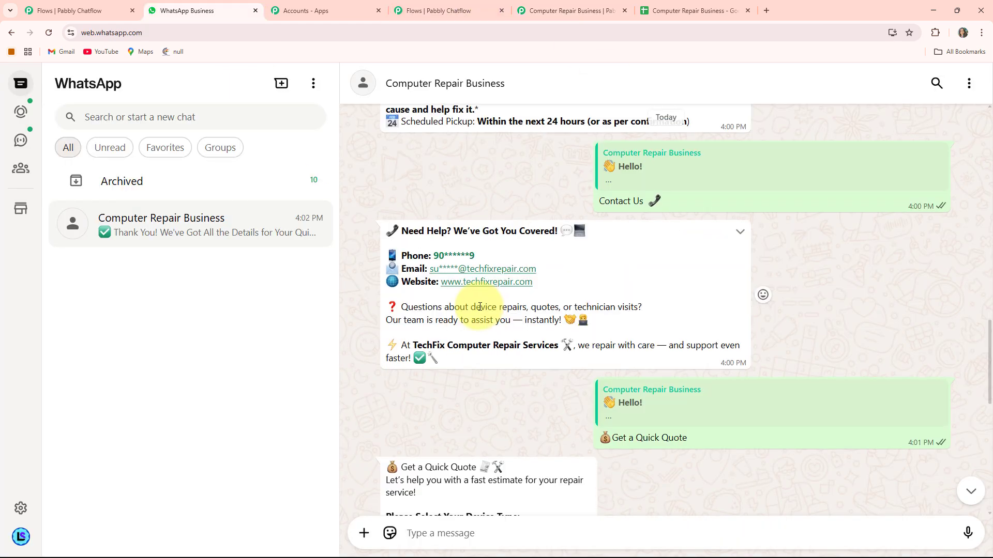
{"action": "scroll", "coordinate": [479, 309], "scroll_direction": "down", "scroll_amount": 5}
{"action": "scroll", "coordinate": [480, 309], "scroll_direction": "down", "scroll_amount": 5}
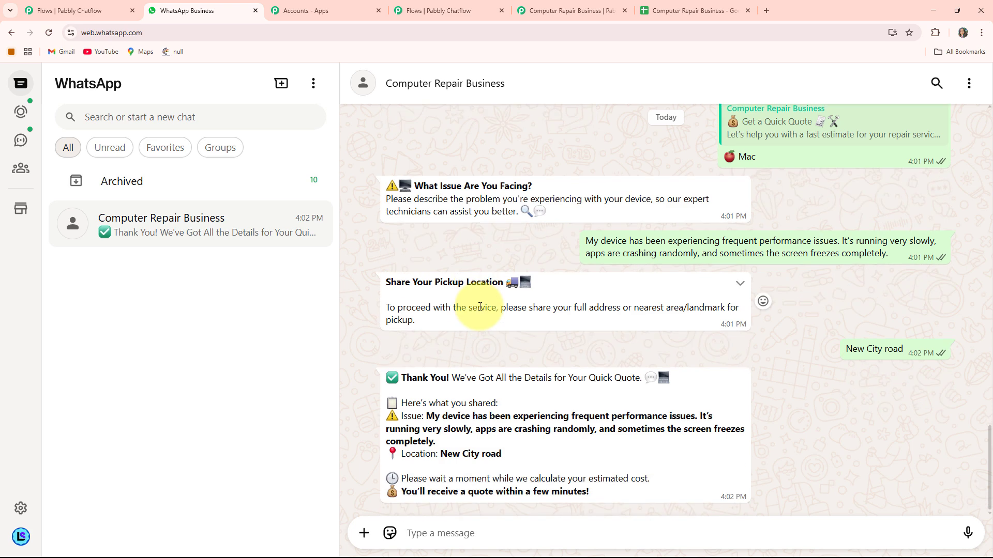